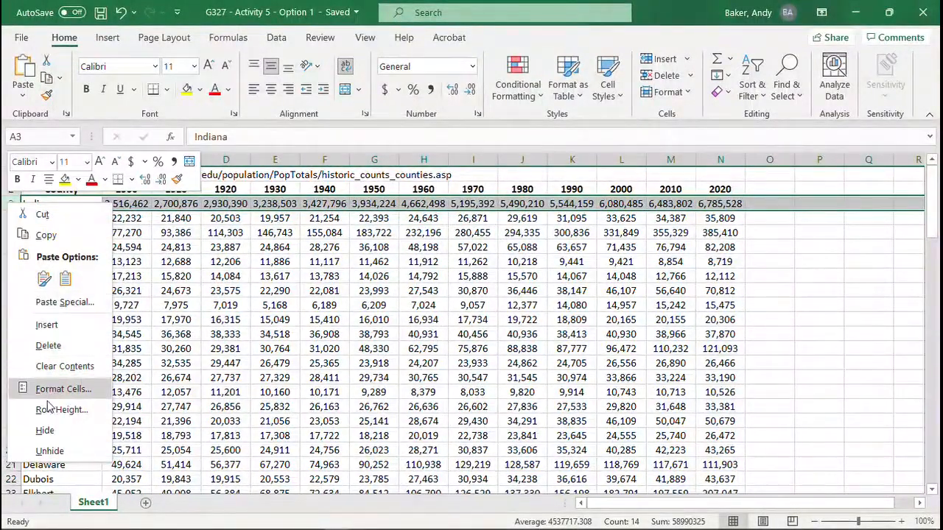
Step: Hide row 3, which holds the Indiana statewide population totals
click(45, 431)
click(275, 333)
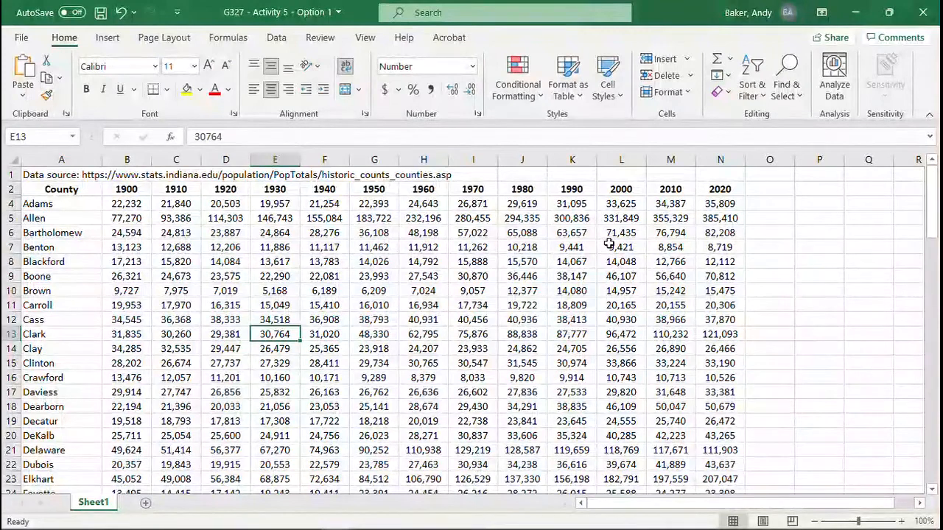
Step: Enter the percent change formula =(N4-M4)/M4 in O4 for Adams and fill it down to Whitley in row 95
click(778, 204)
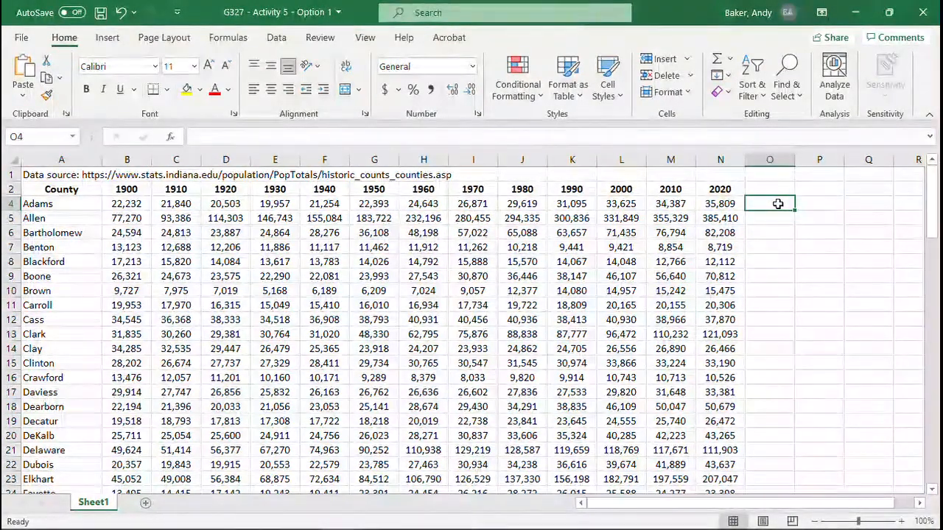
text(=)
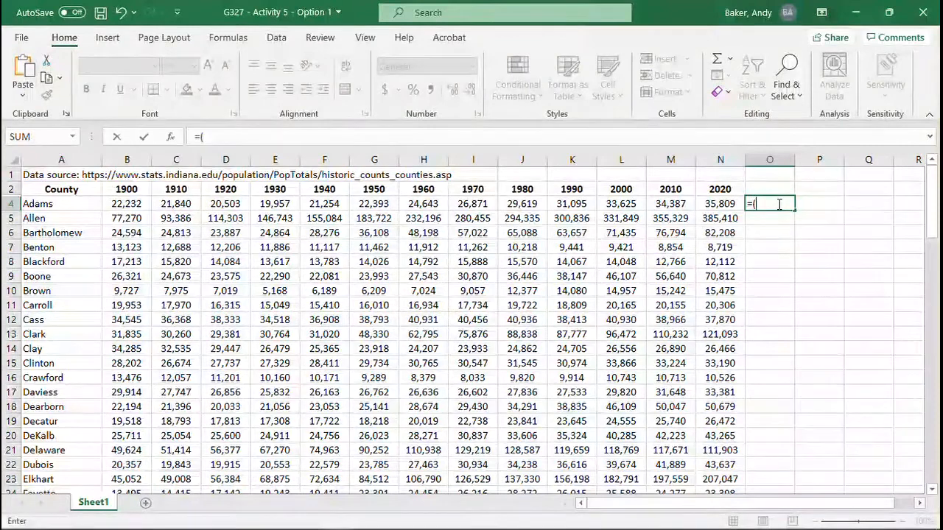
text(()
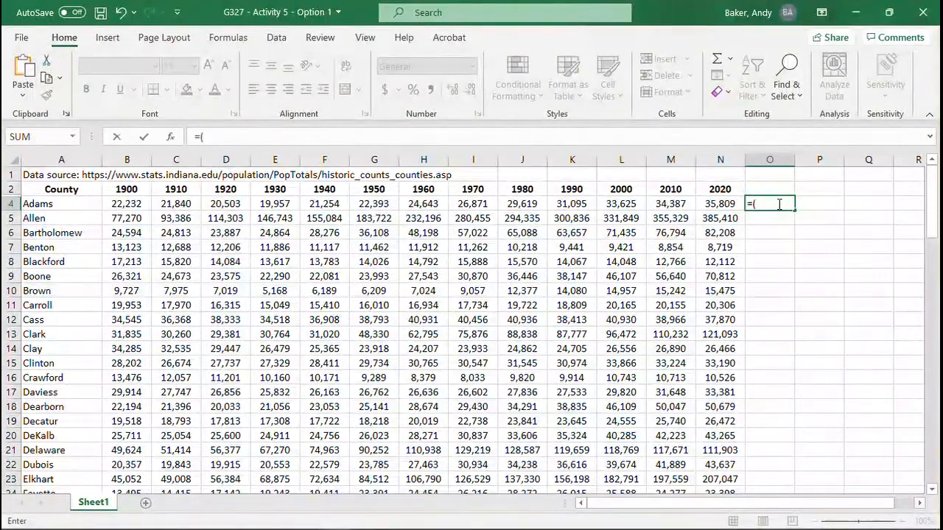
click(721, 204)
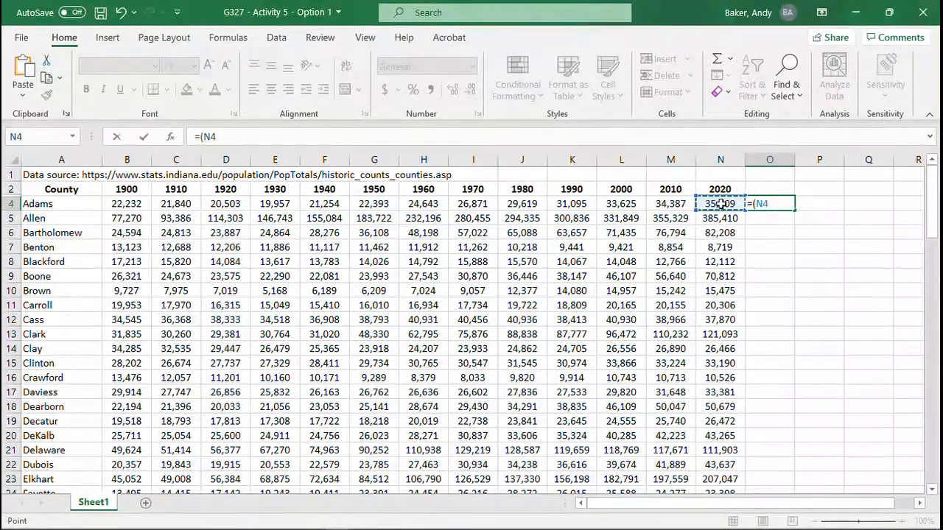
text(-)
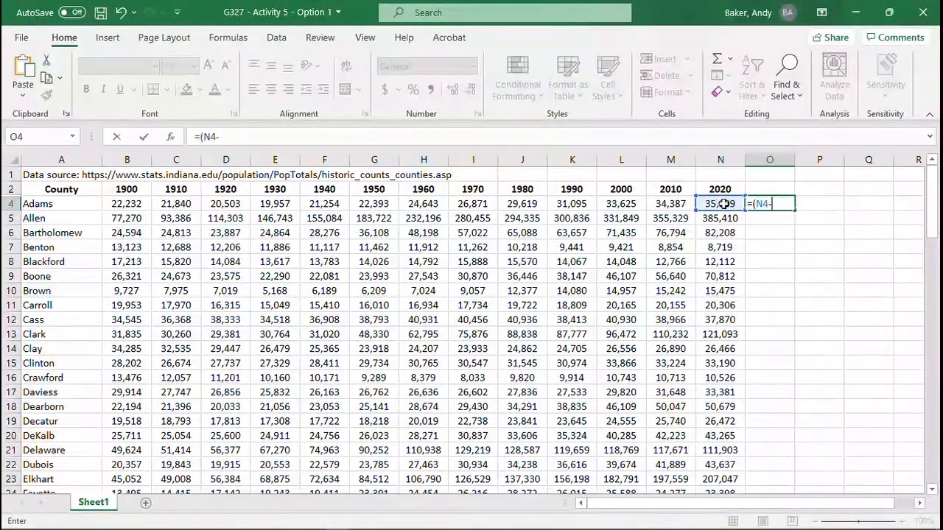
click(675, 204)
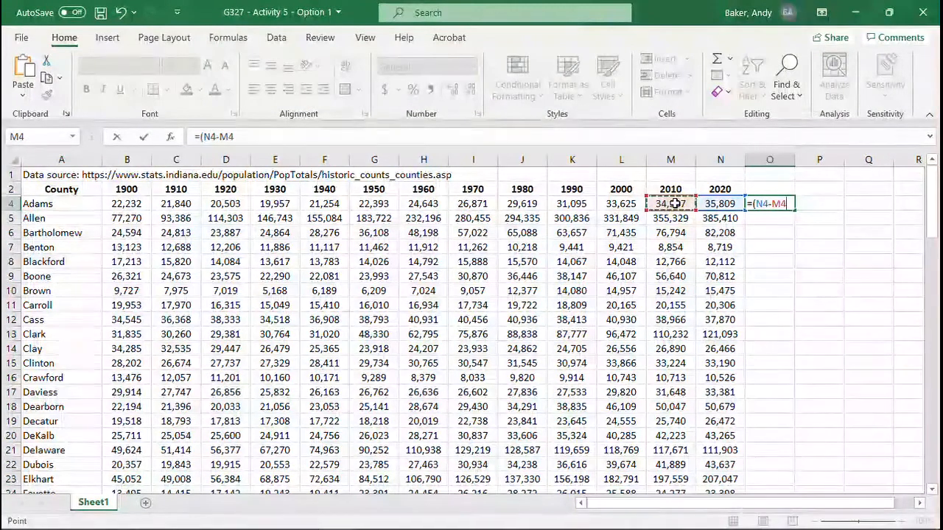
text()/)
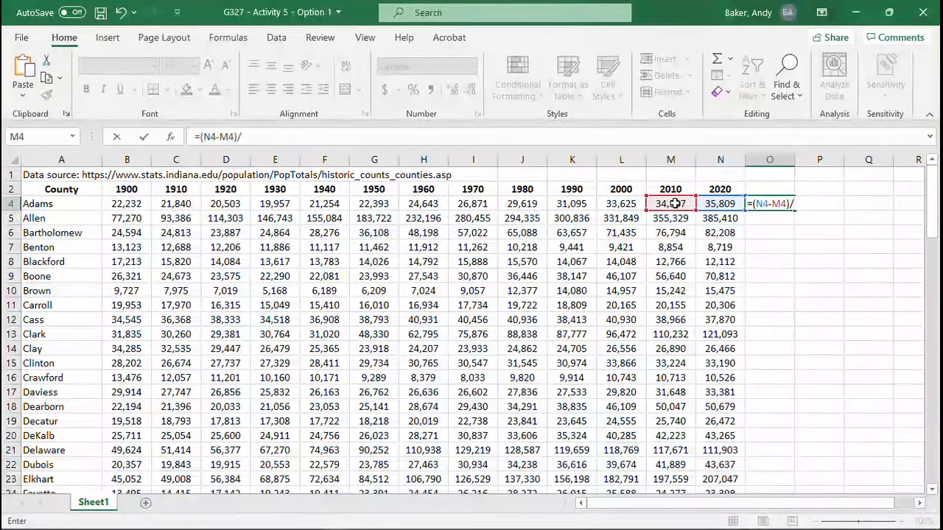
click(675, 204)
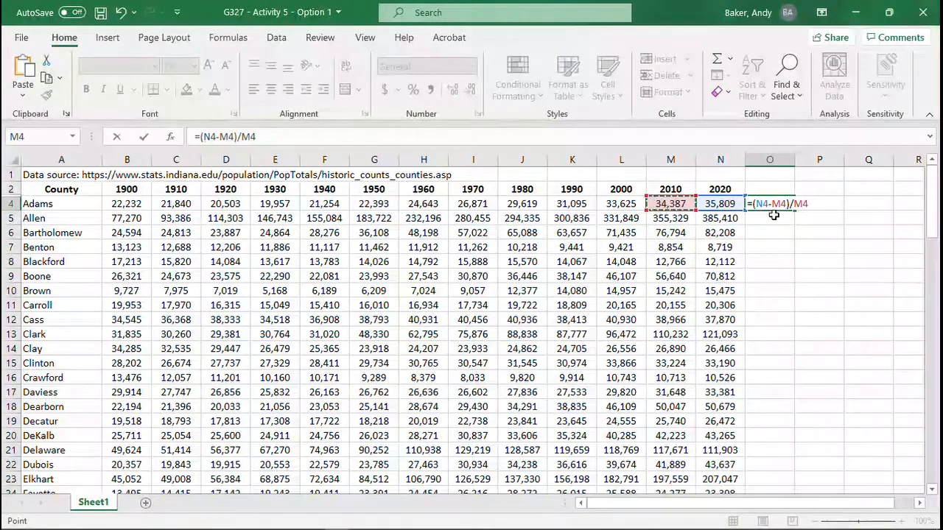
key(Return)
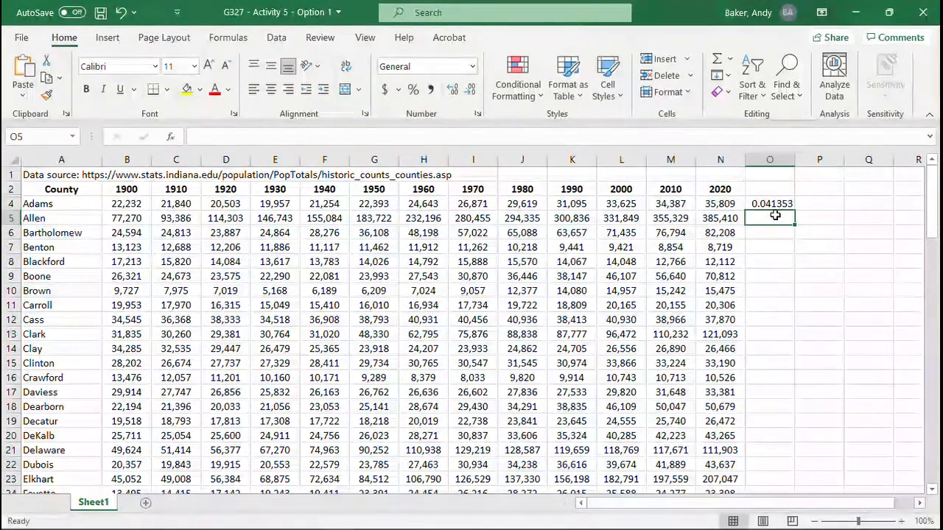
click(780, 203)
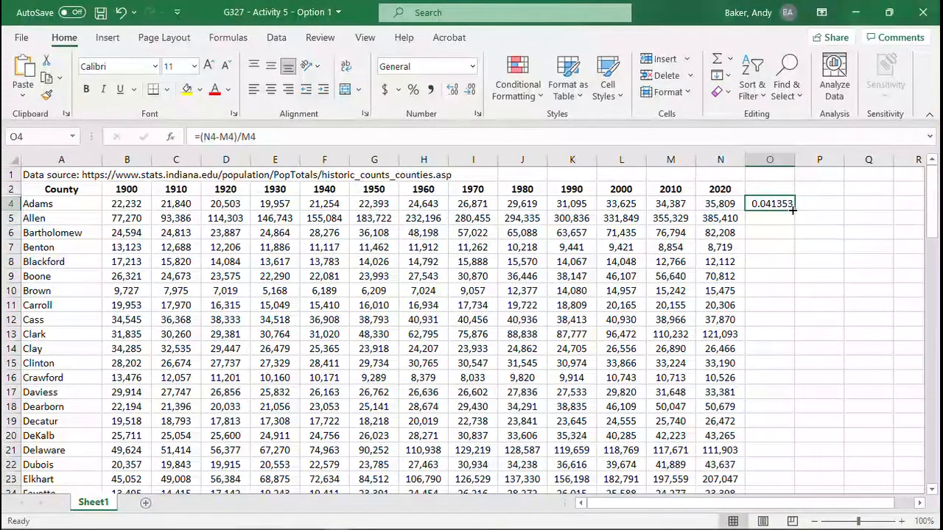
drag(795, 210, 798, 473)
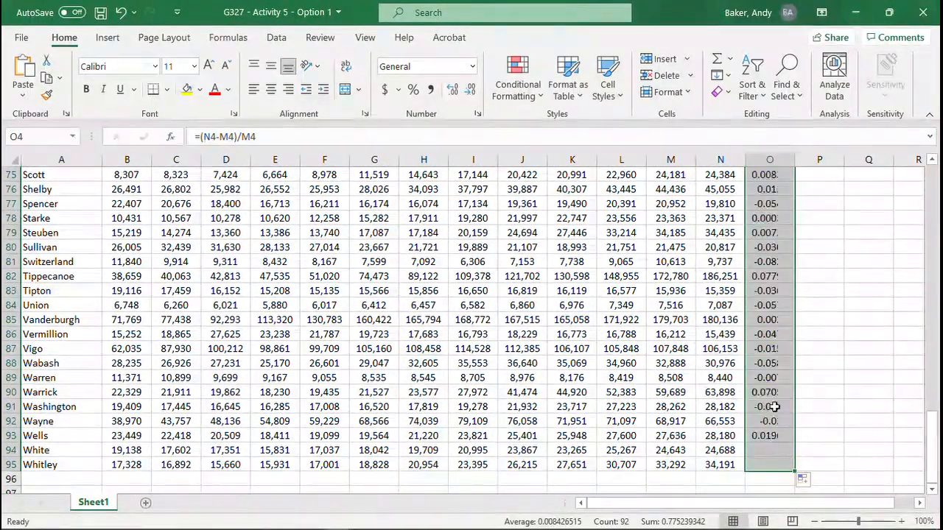
Step: Format cells O2 through O95 as Percentage with one decimal place
scroll(769, 392, up, 8)
scroll(769, 391, up, 17)
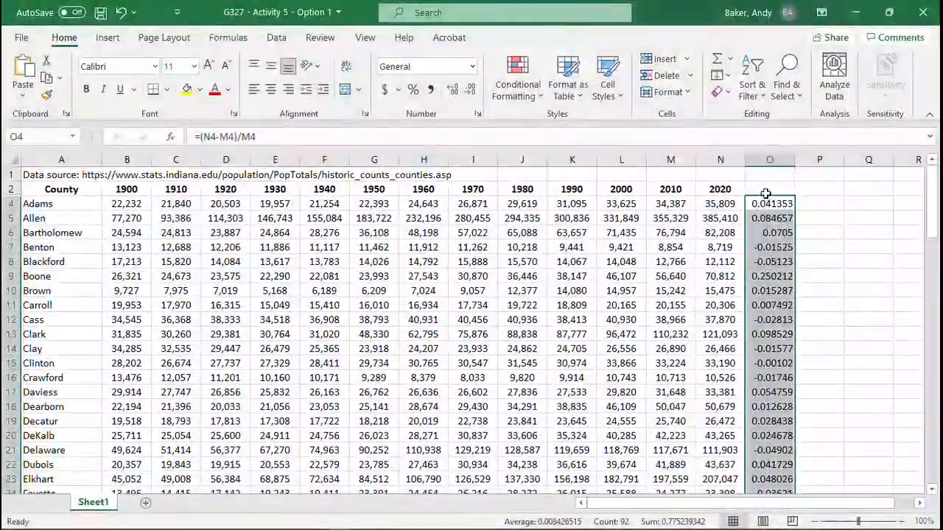
drag(773, 189, 781, 406)
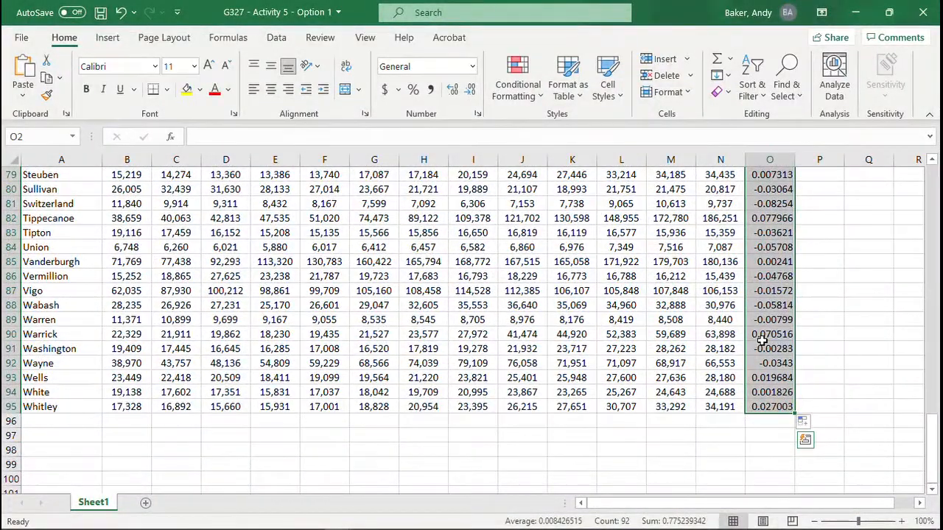
right_click(762, 340)
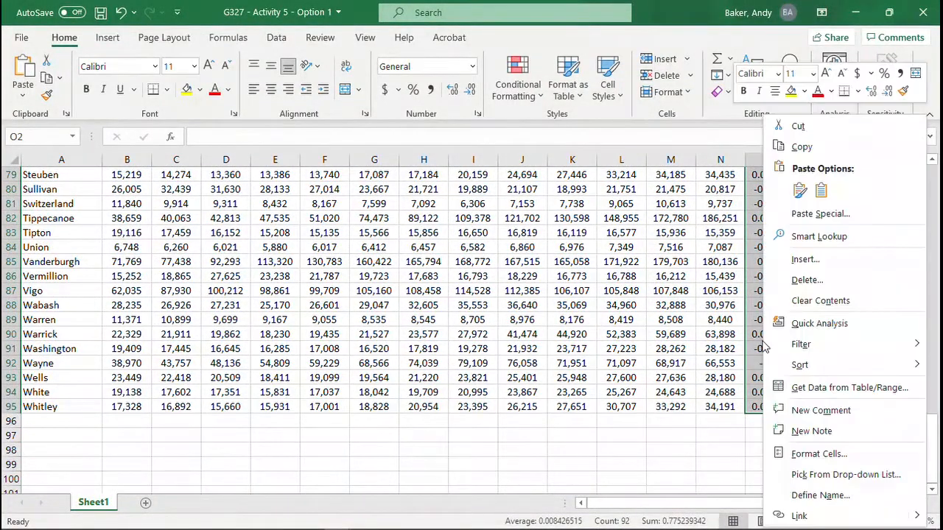
click(816, 455)
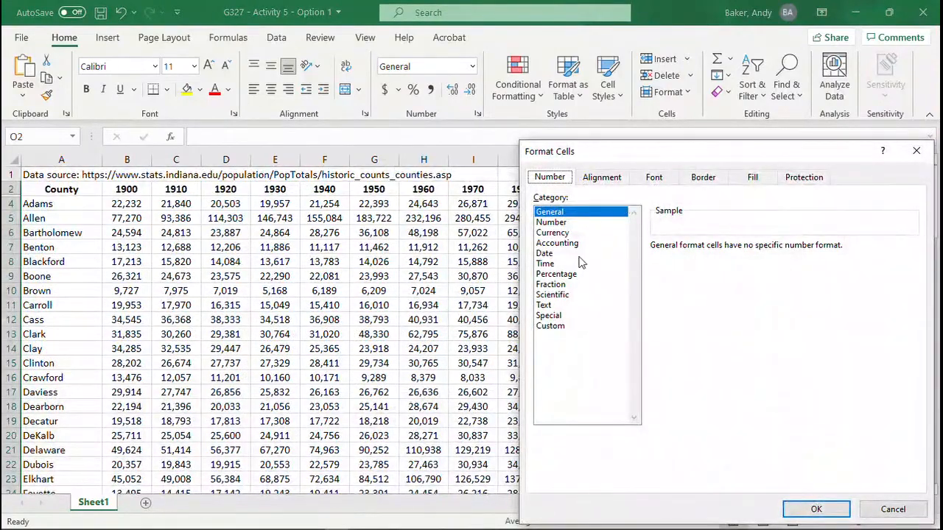
click(558, 275)
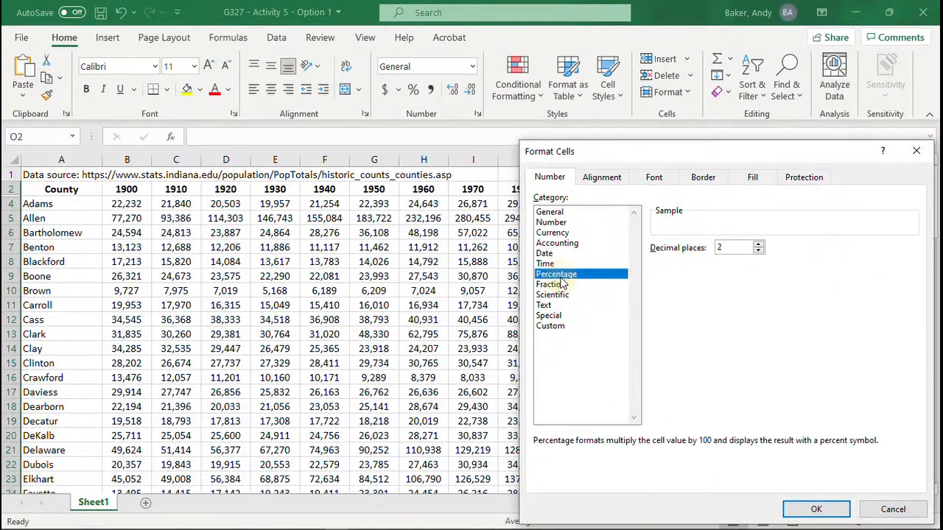
click(758, 251)
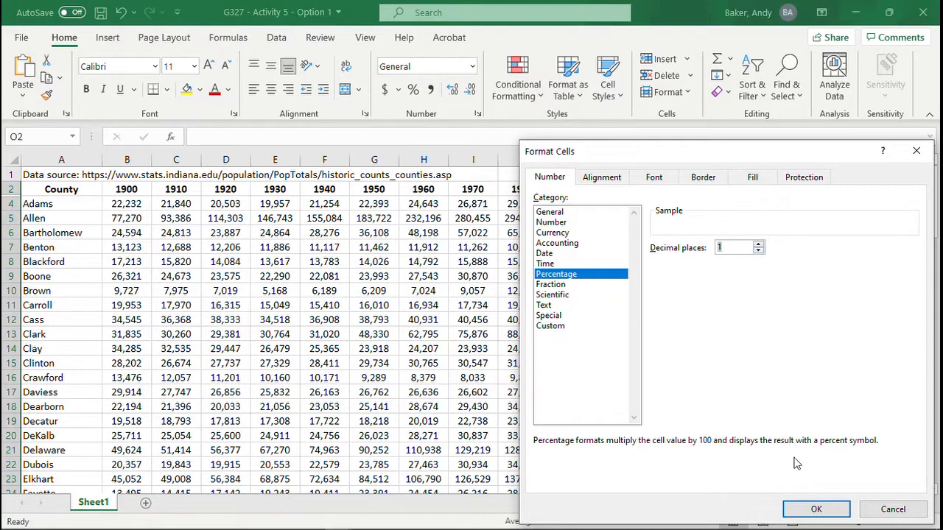
click(816, 510)
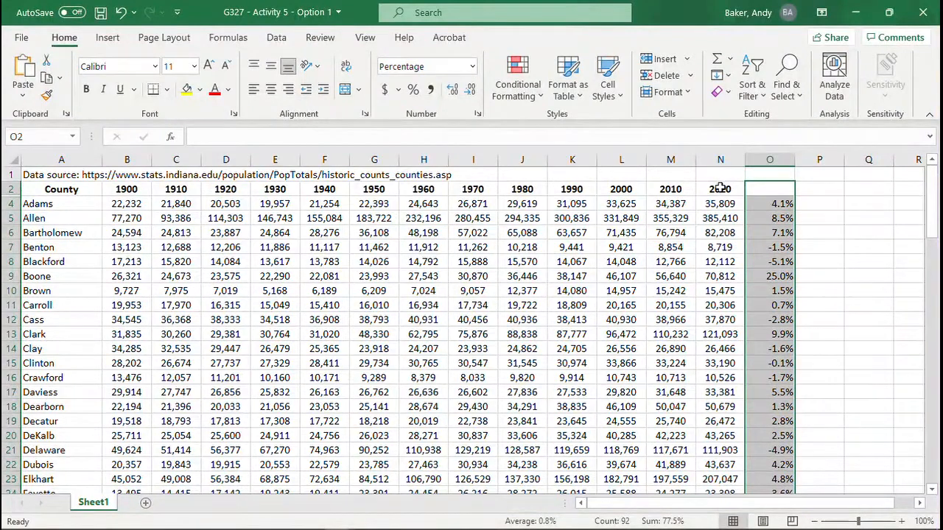
Step: Enter the heading "% Change, 2010 to 2020" in O2 and make it bold
click(774, 190)
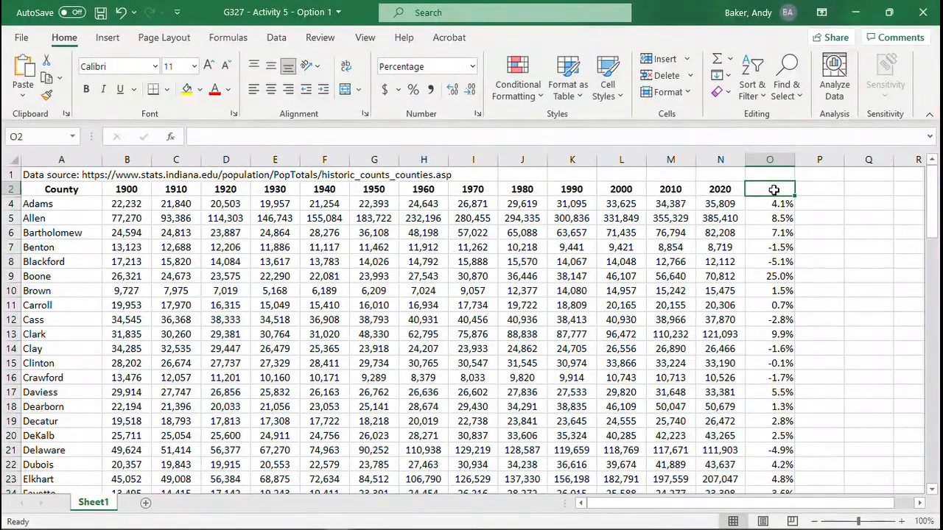
text(% Ch)
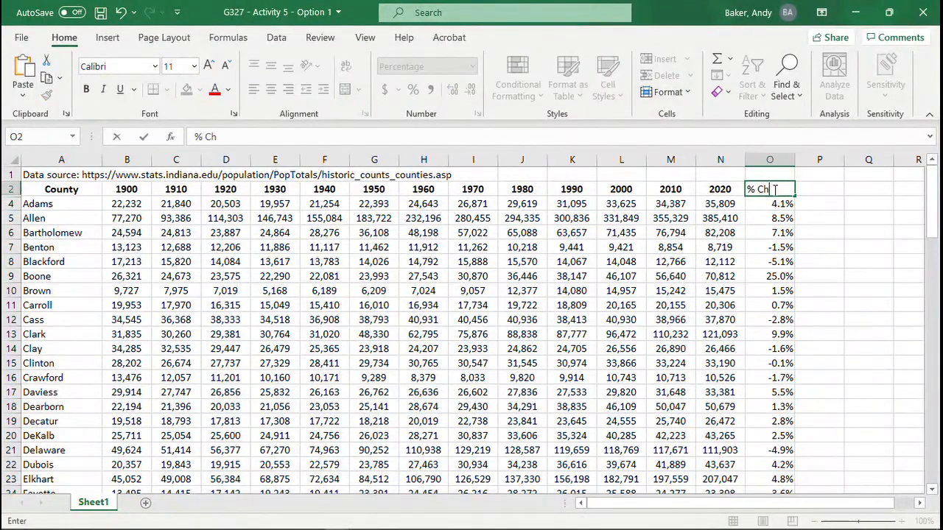
text(ange, 2010)
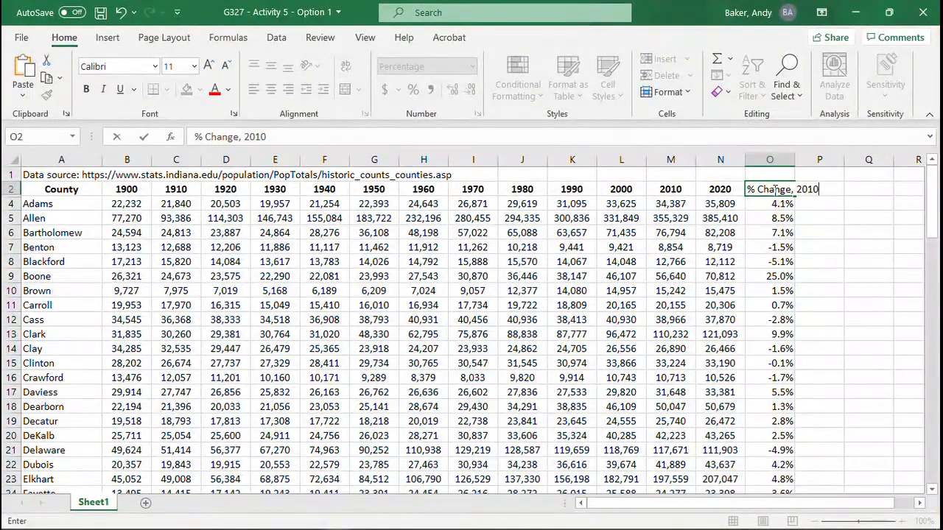
text( to 2020)
key(ctrl+Return)
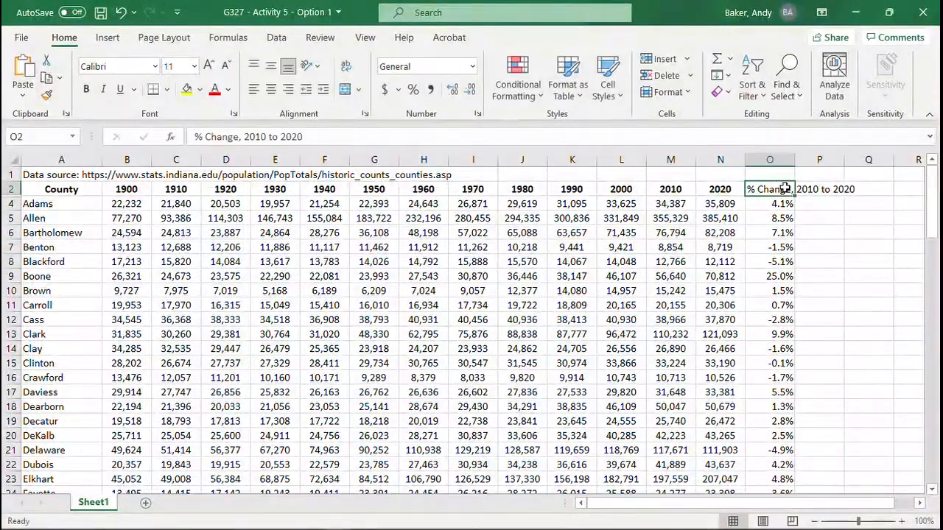
key(ctrl+b)
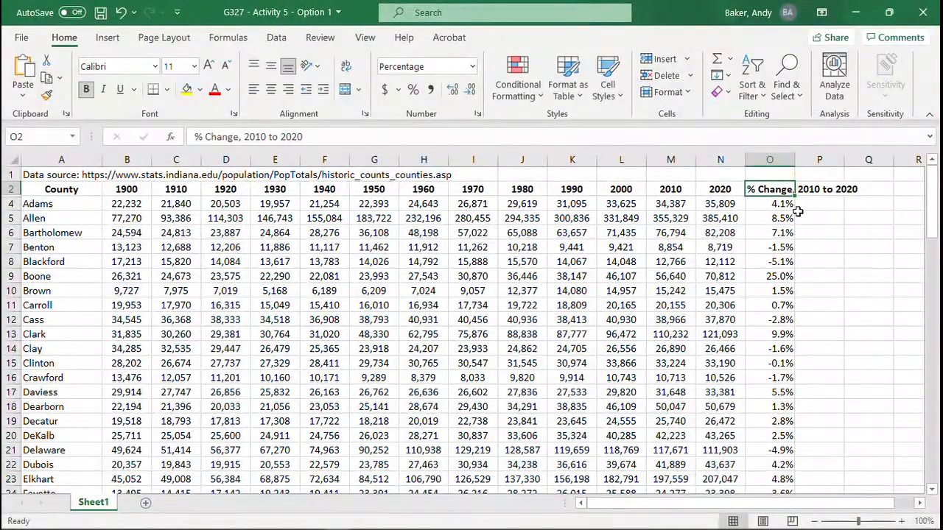
Step: Widen column O to fit its percent change heading
click(799, 216)
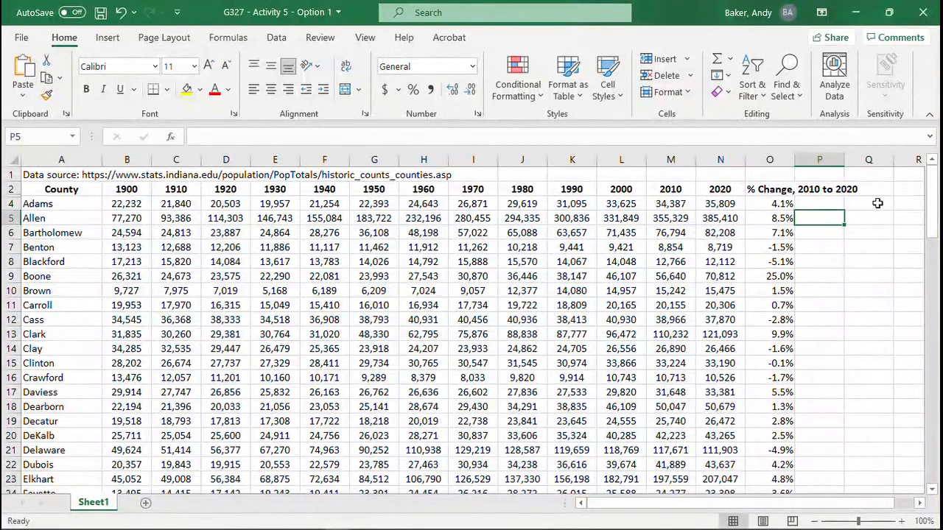
click(819, 291)
drag(795, 160, 798, 160)
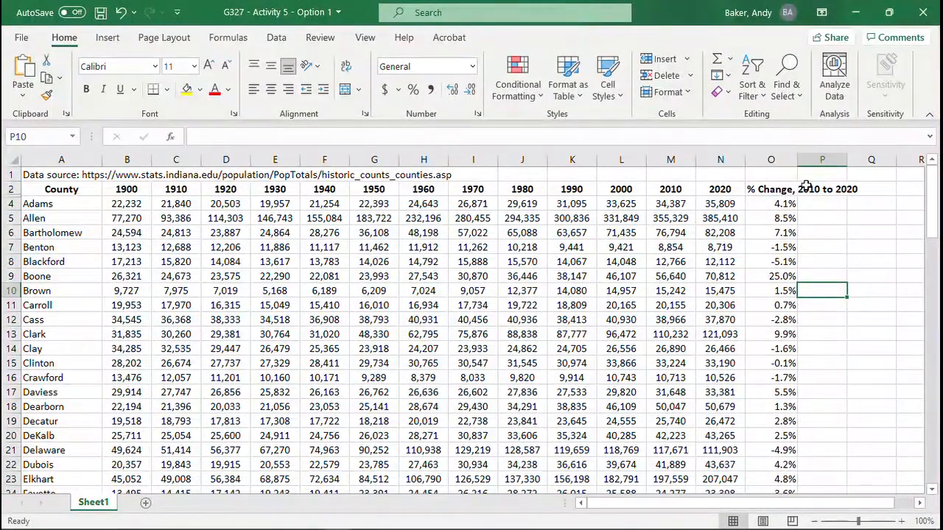
double_click(797, 160)
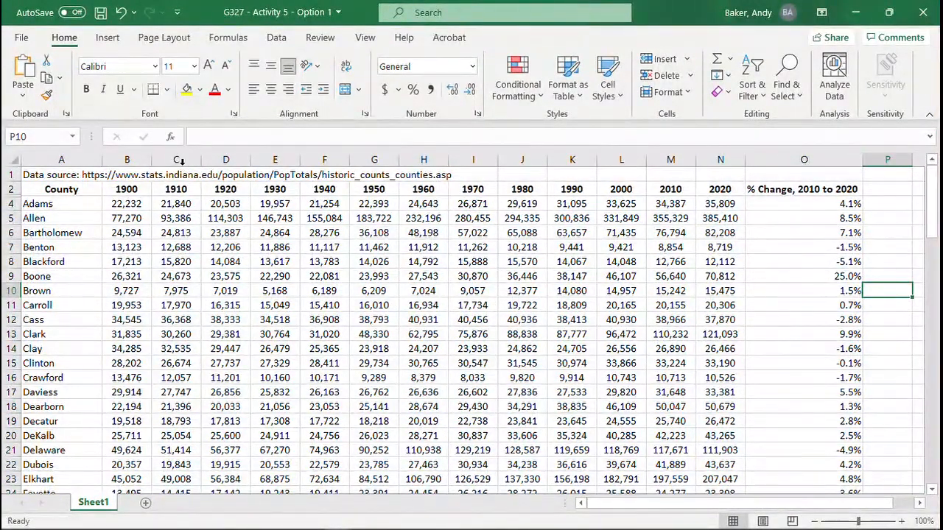
Step: Insert a blank column between the County and 1900 columns
click(135, 157)
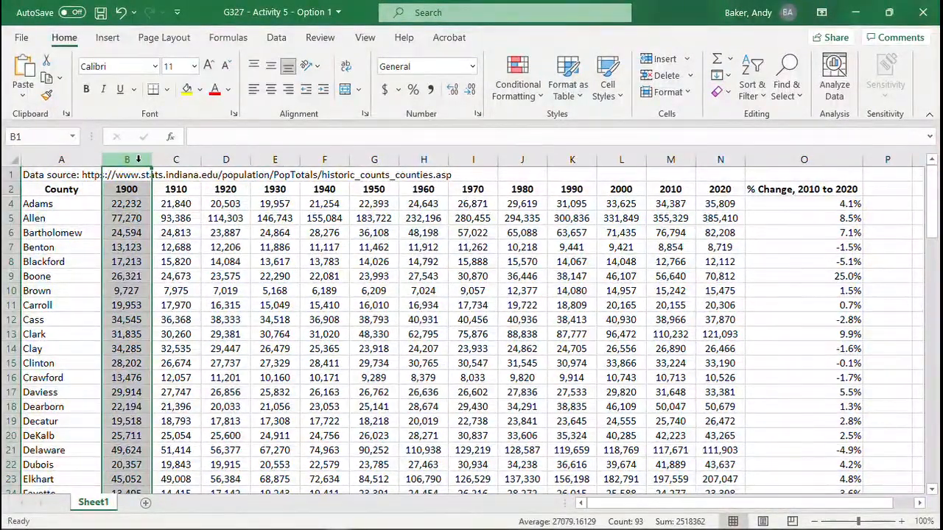
right_click(140, 162)
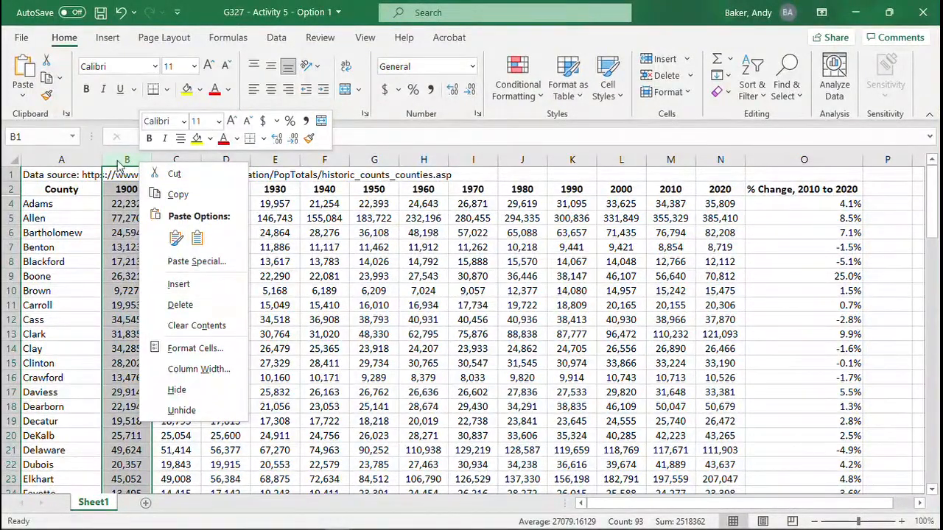
click(124, 154)
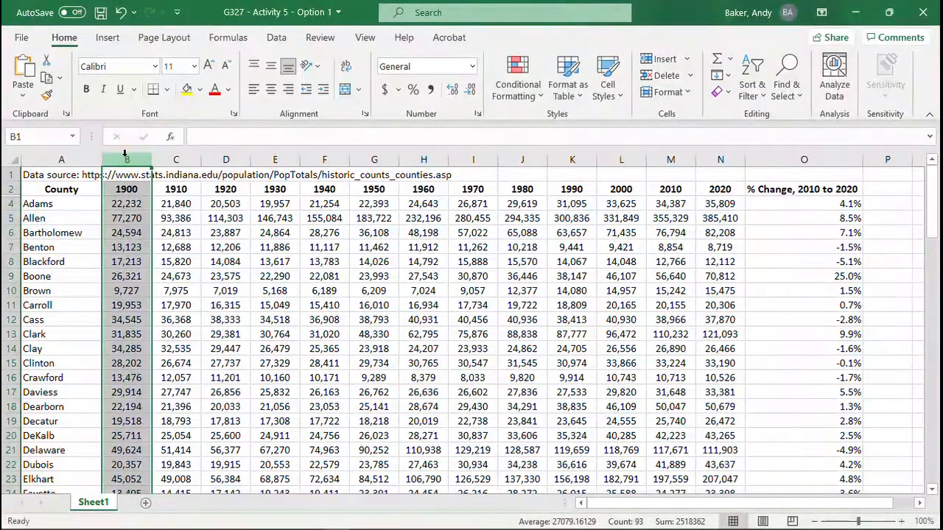
right_click(125, 154)
click(162, 275)
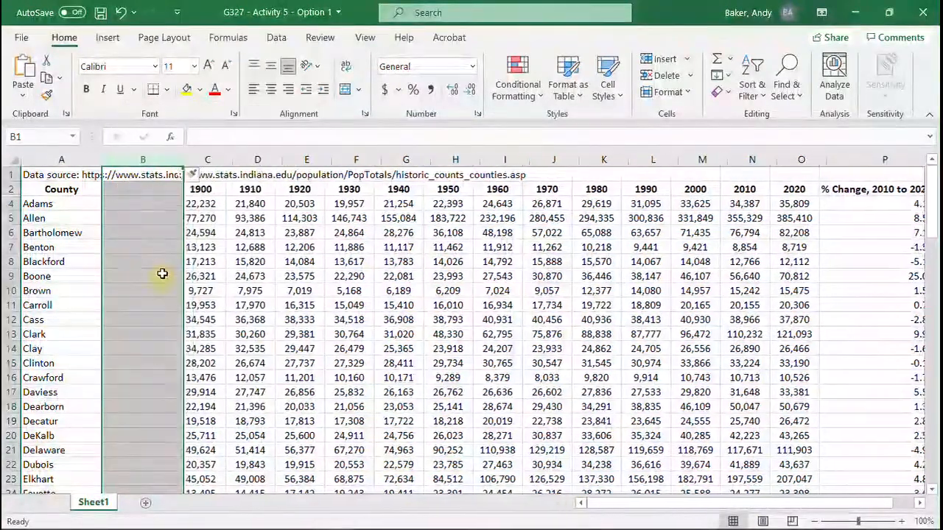
Step: Enter "Indiana" in B4 and fill it down the new column for all counties through row 95
click(140, 205)
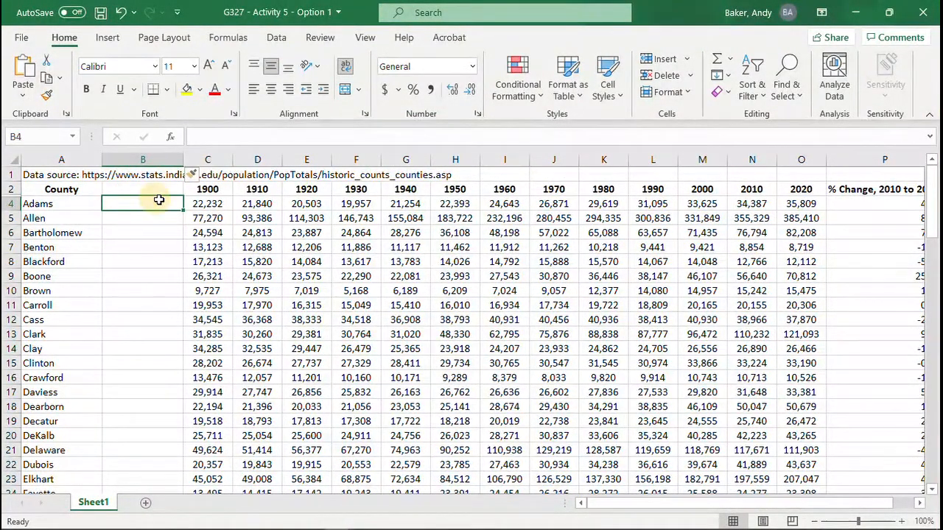
text(Indiana)
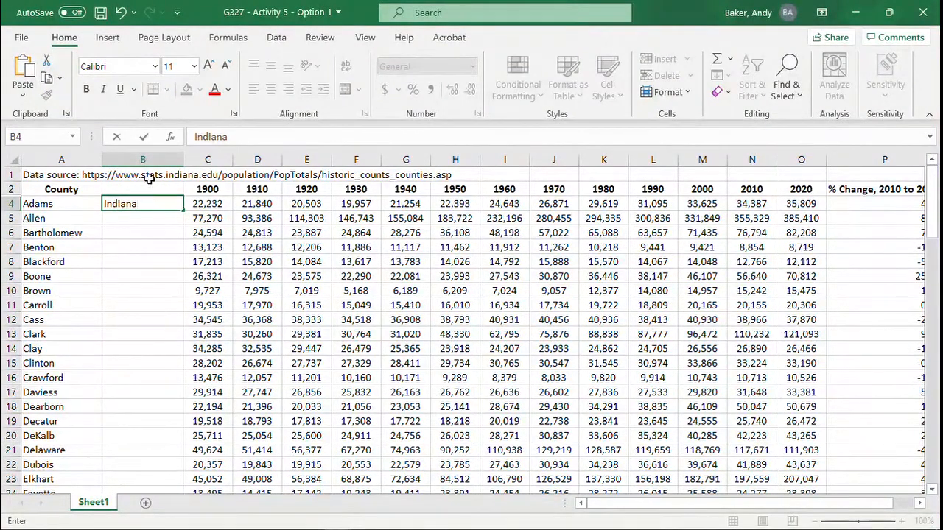
drag(182, 212, 184, 458)
scroll(60, 294, up, 10)
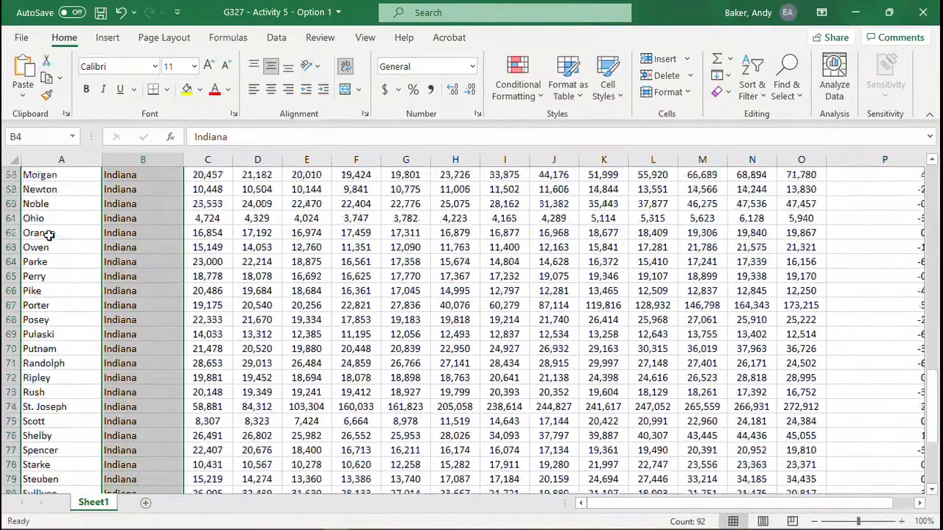
scroll(118, 298, up, 7)
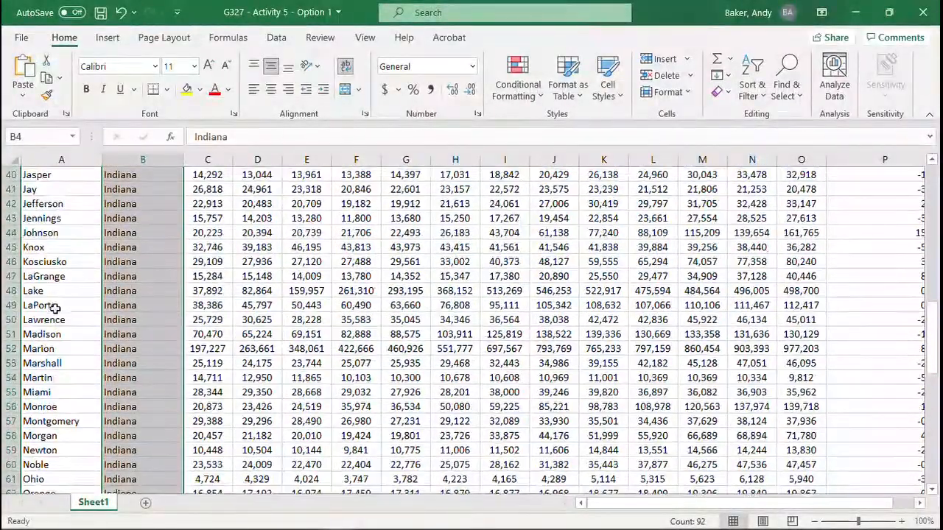
scroll(121, 294, up, 1)
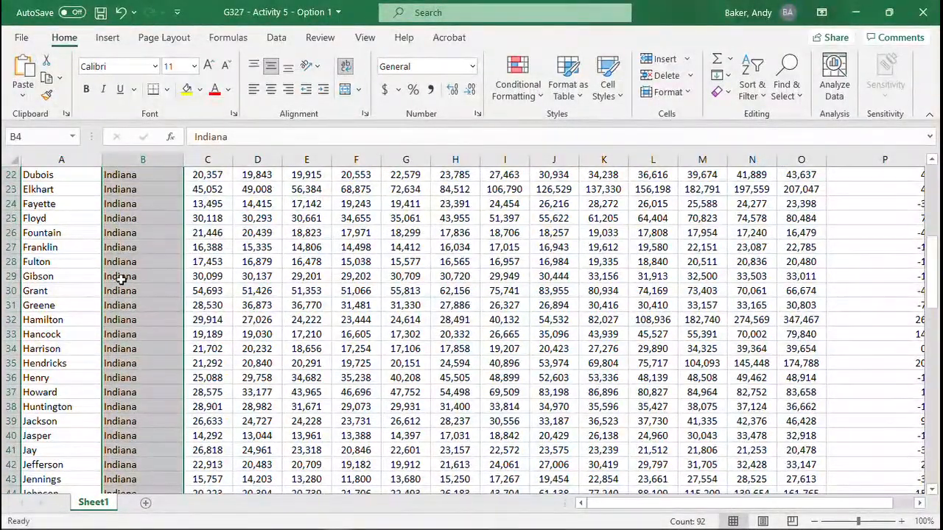
Step: Check the filled state column against the county rows and zoom the sheet out to 70%
scroll(59, 276, up, 1)
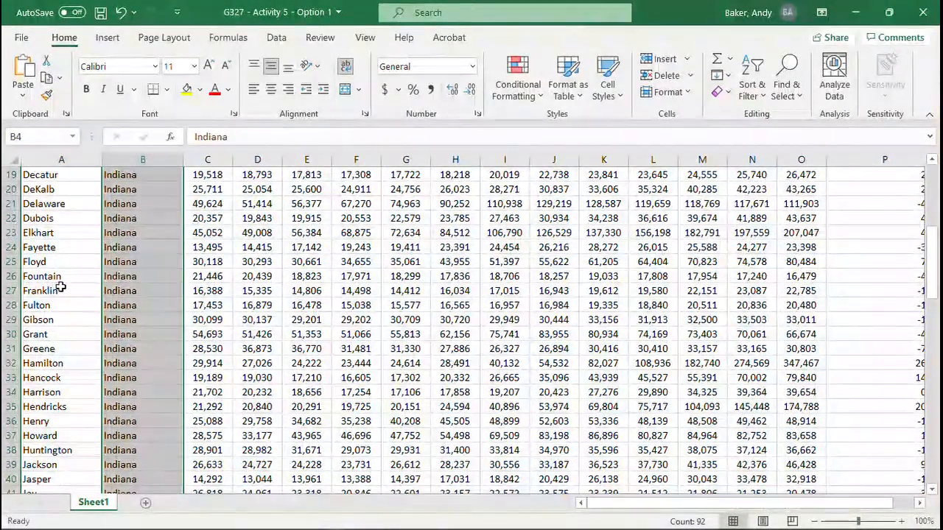
scroll(88, 288, up, 3)
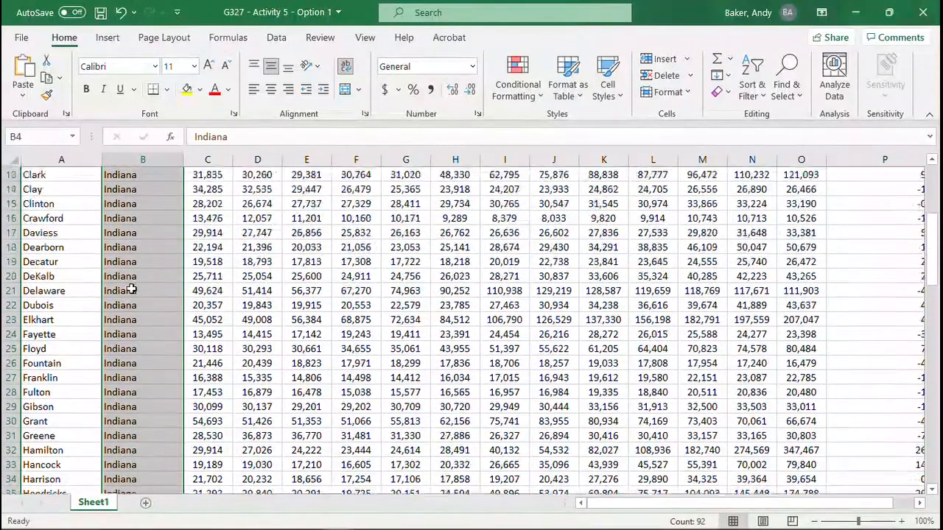
scroll(127, 289, up, 3)
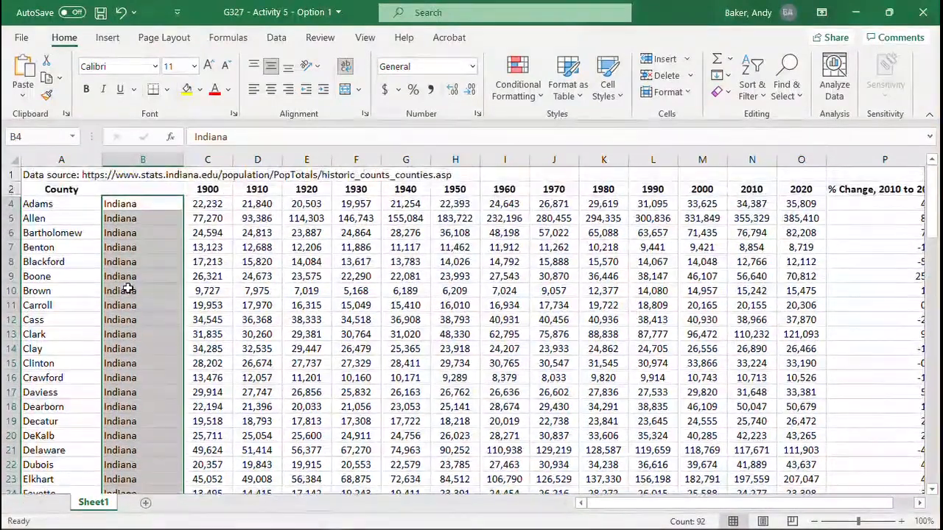
click(470, 304)
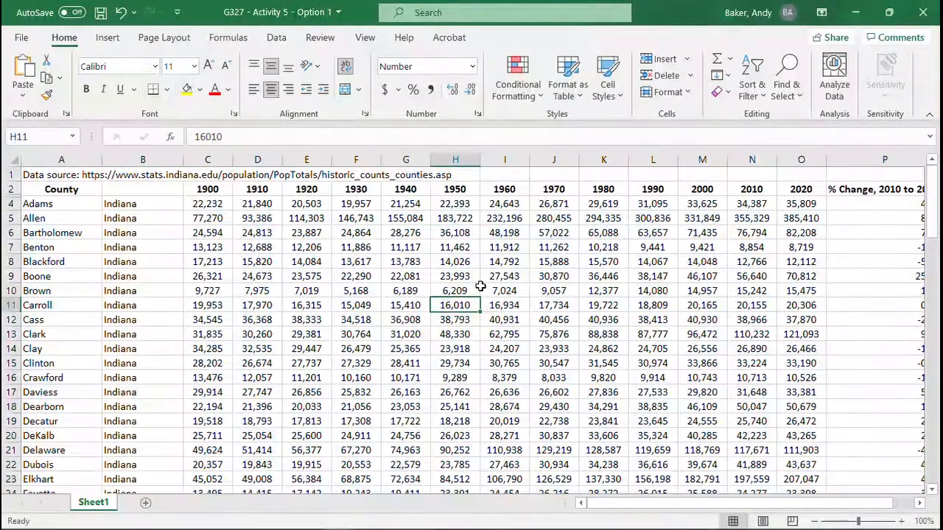
ctrl+scroll(477, 294, down, 1)
scroll(452, 287, down, 2)
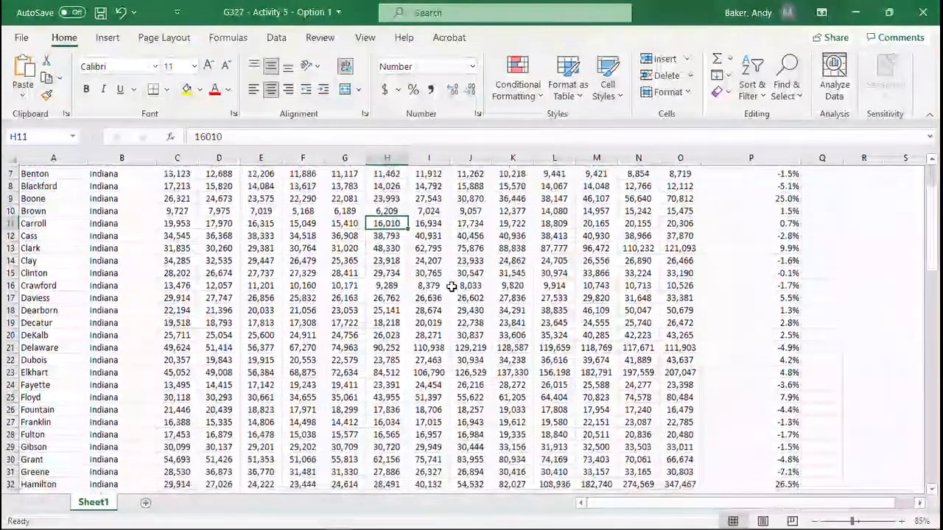
scroll(452, 287, up, 2)
ctrl+scroll(452, 287, down, 1)
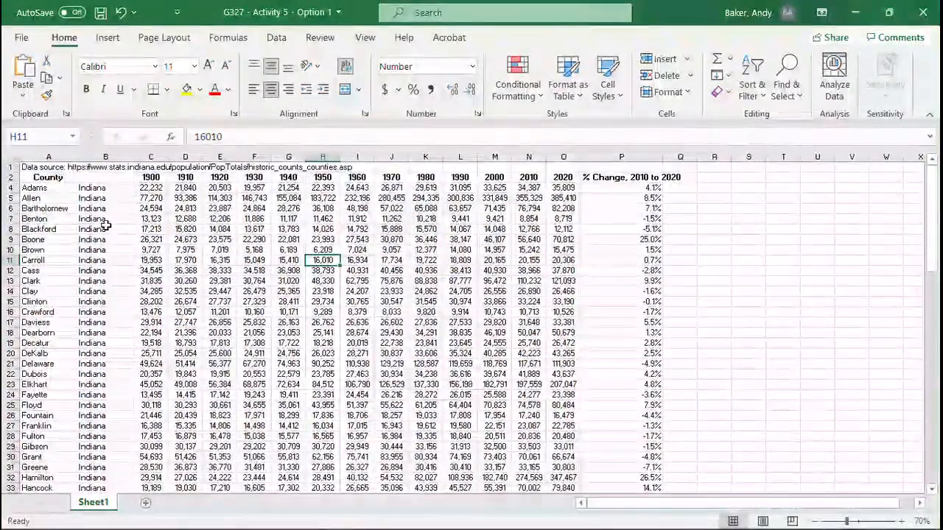
Step: Insert a Filled Map chart from A4:B95 and P4:P95 and move it up and to the left over the population columns
click(33, 189)
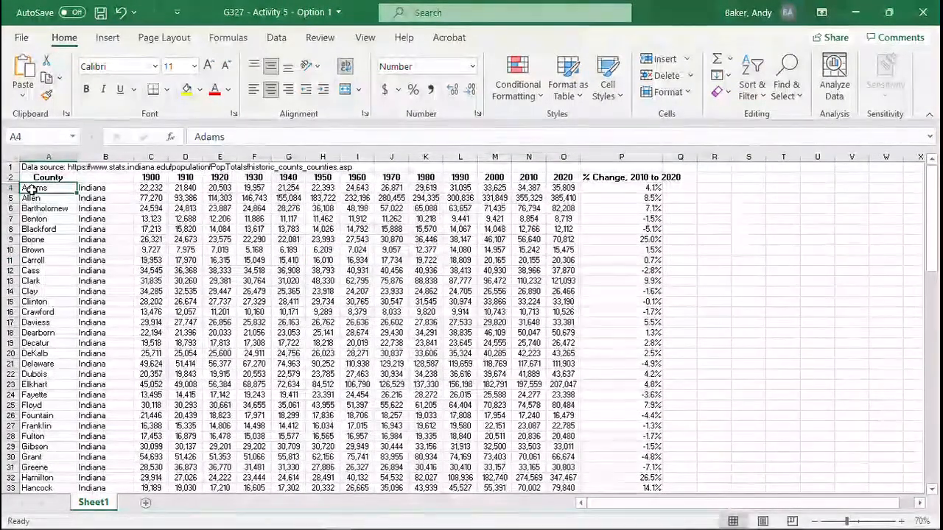
drag(33, 189, 127, 458)
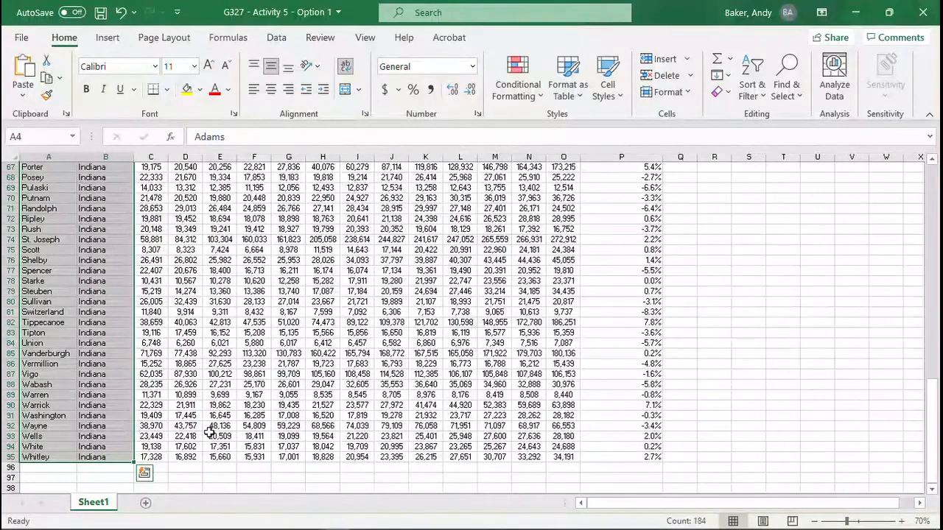
drag(937, 423, 934, 193)
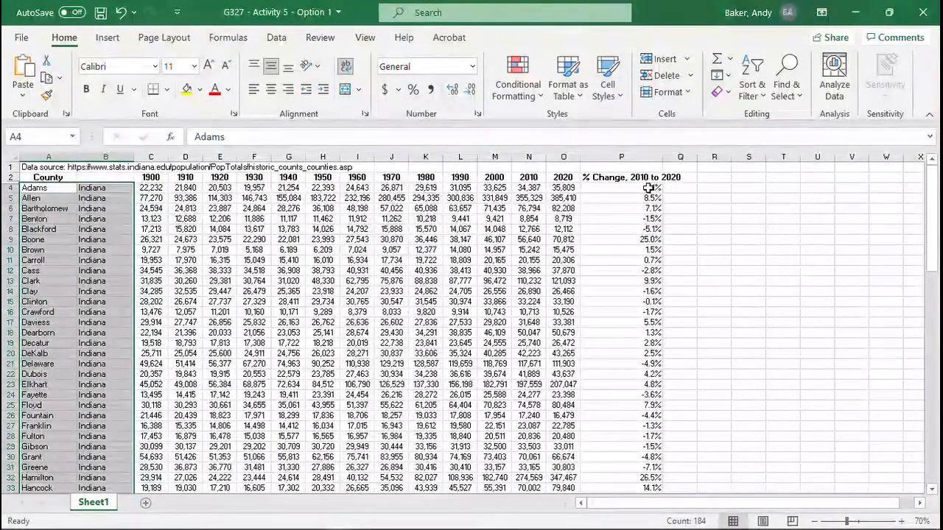
drag(652, 189, 630, 333)
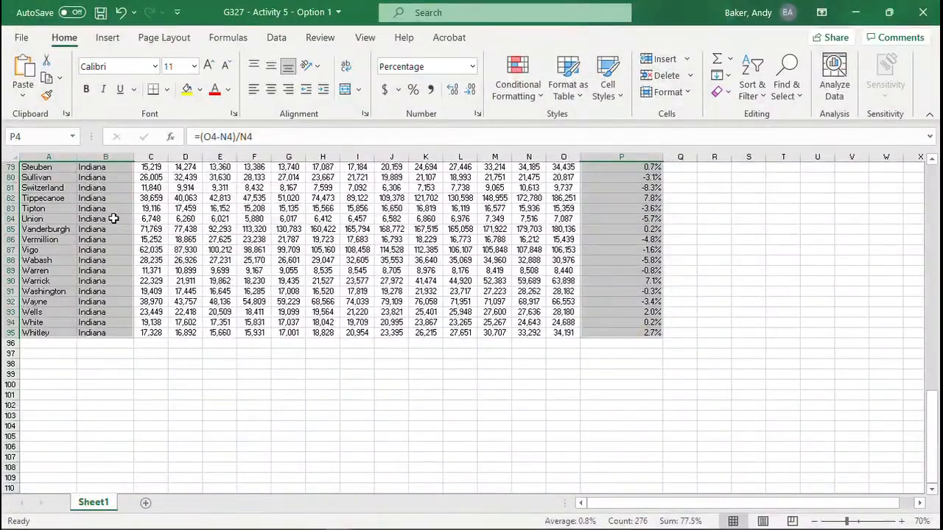
scroll(113, 218, up, 8)
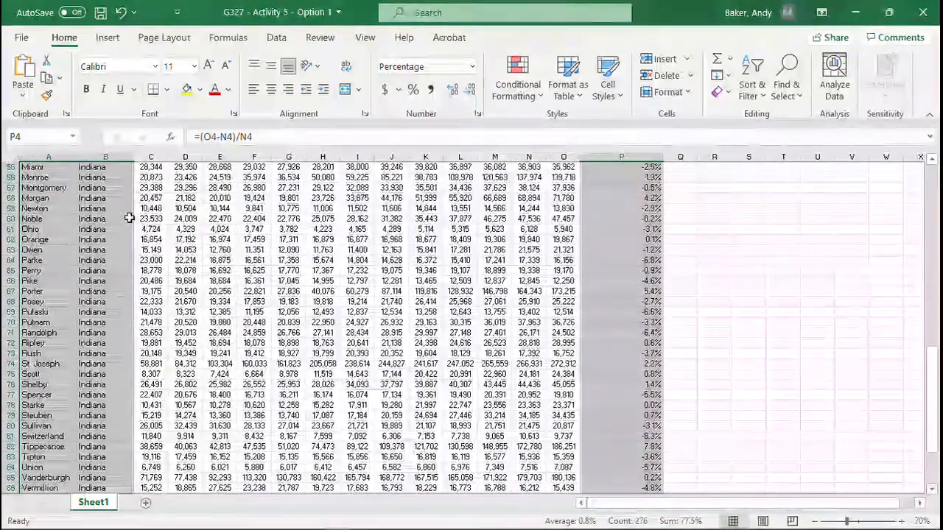
scroll(129, 218, up, 2)
click(109, 41)
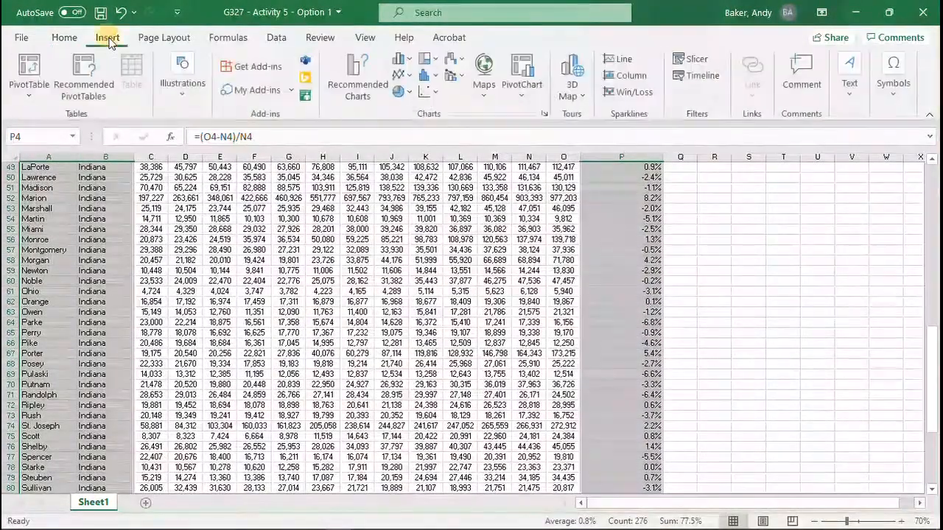
click(484, 73)
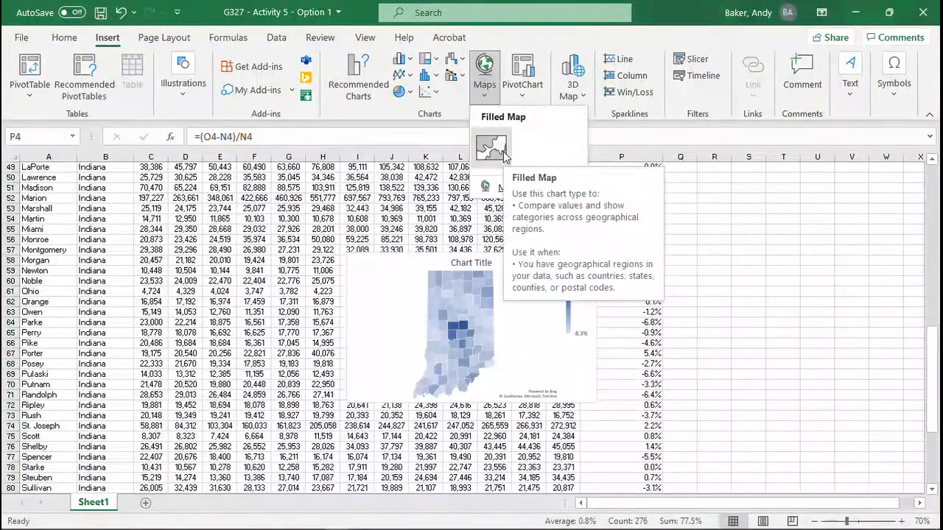
click(509, 146)
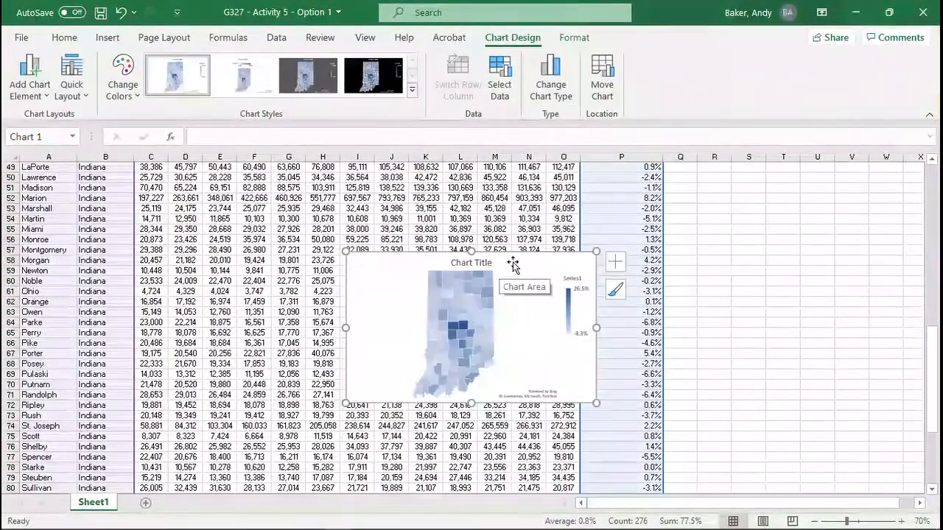
drag(512, 262, 402, 225)
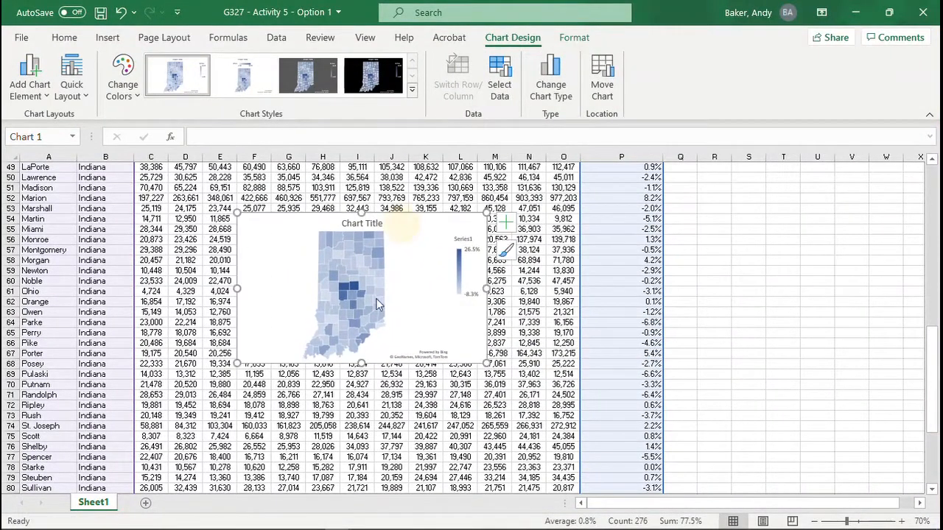
click(366, 223)
double_click(366, 222)
scroll(631, 280, up, 1)
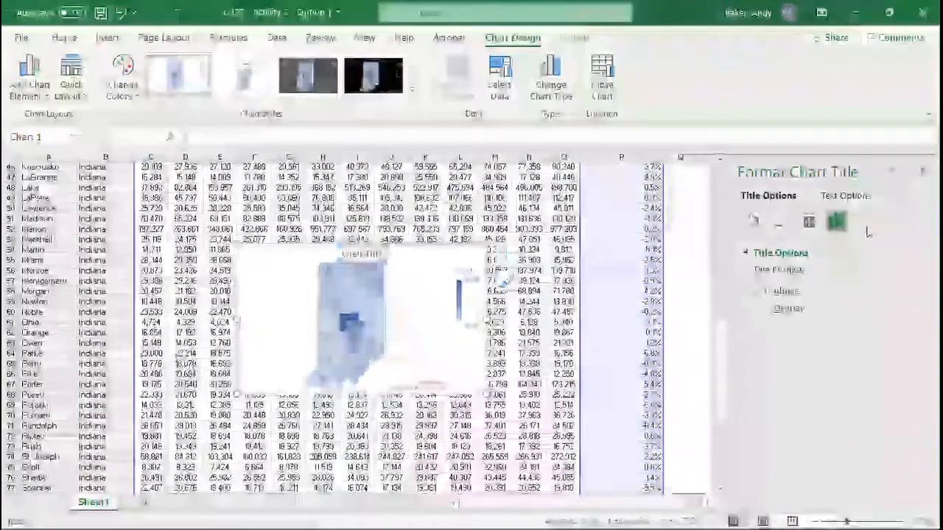
click(926, 169)
Step: Replace the map chart's title with "% Change, 2010 to 2020" copied from P2, and save the workbook
scroll(686, 276, up, 15)
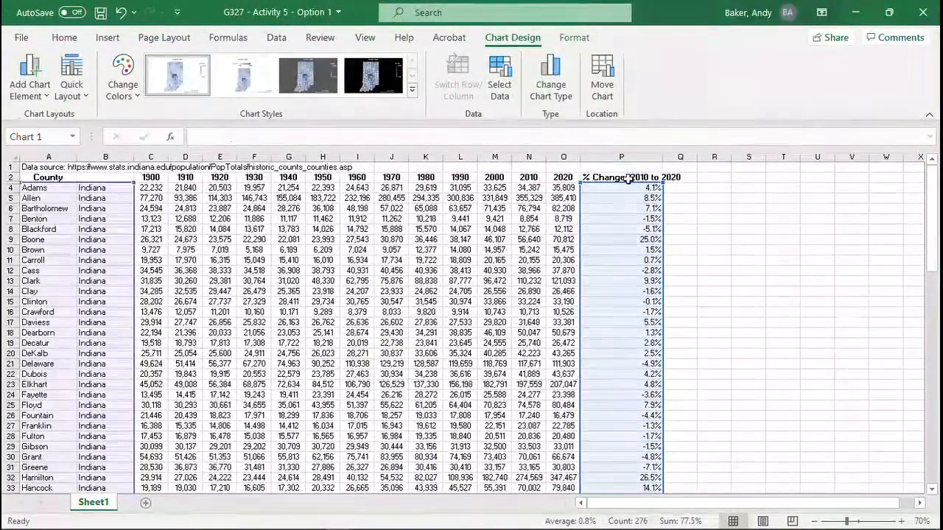
click(627, 179)
drag(338, 144, 184, 140)
key(ctrl+c)
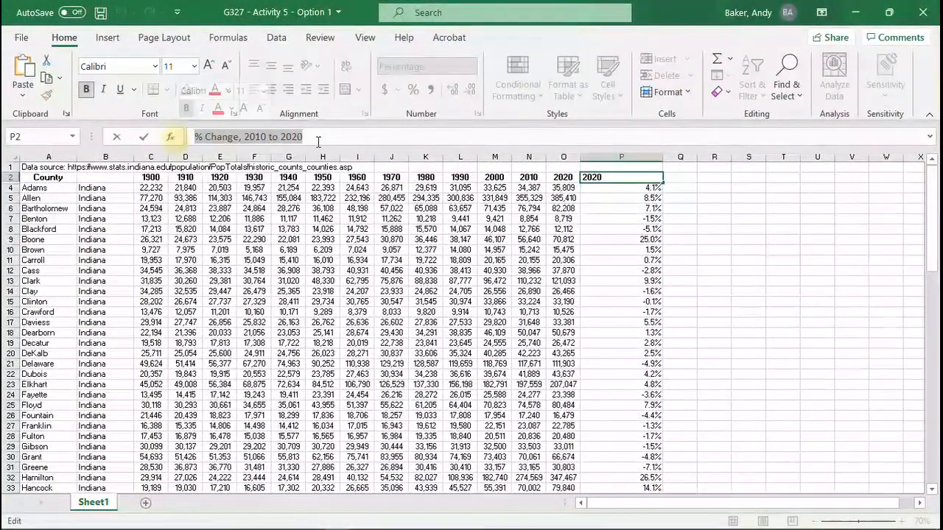
scroll(303, 257, down, 5)
scroll(303, 256, down, 7)
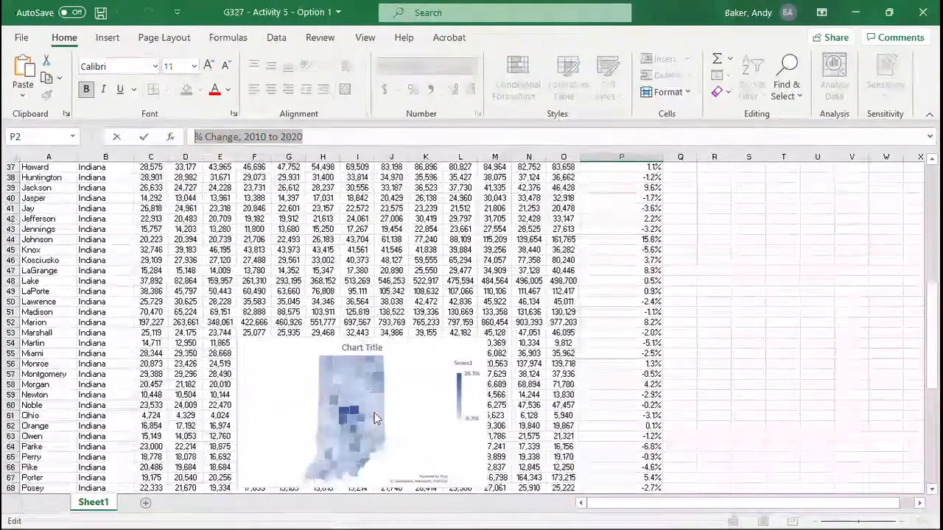
click(363, 347)
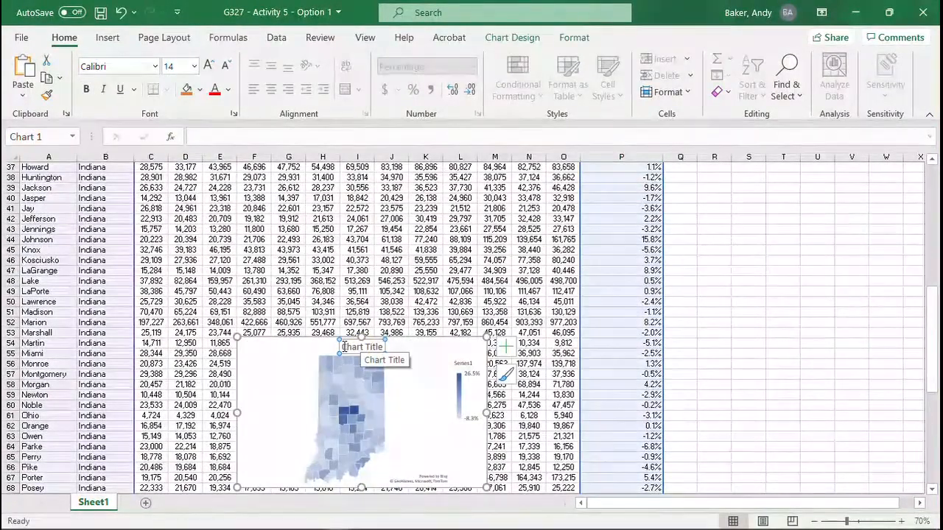
triple_click(362, 347)
key(ctrl+v)
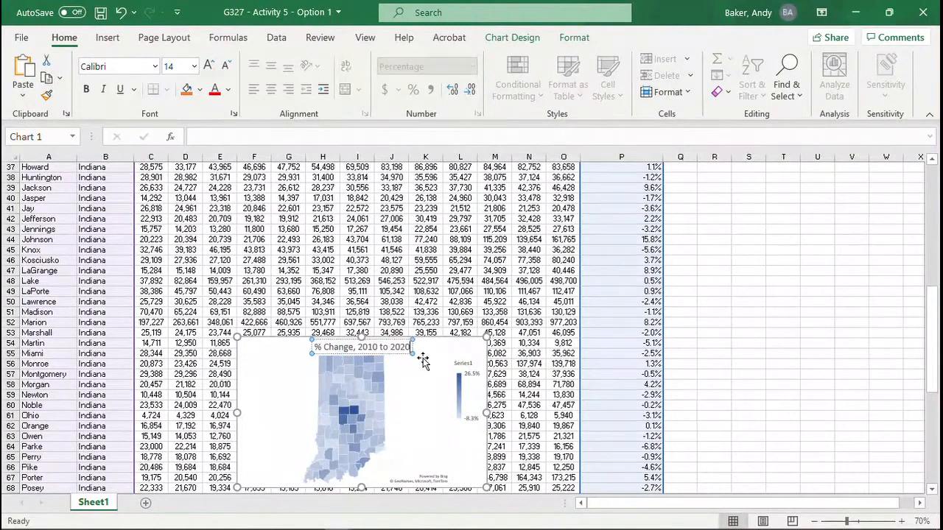
click(428, 420)
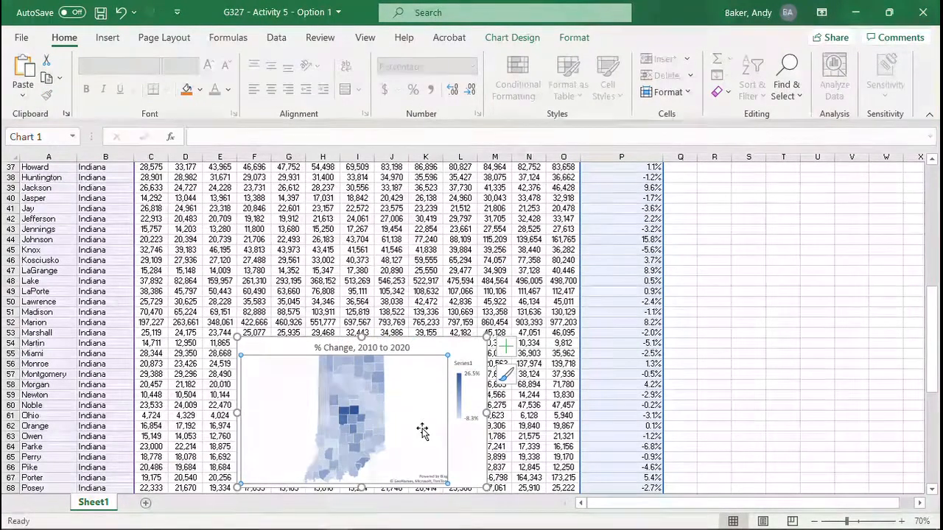
click(101, 20)
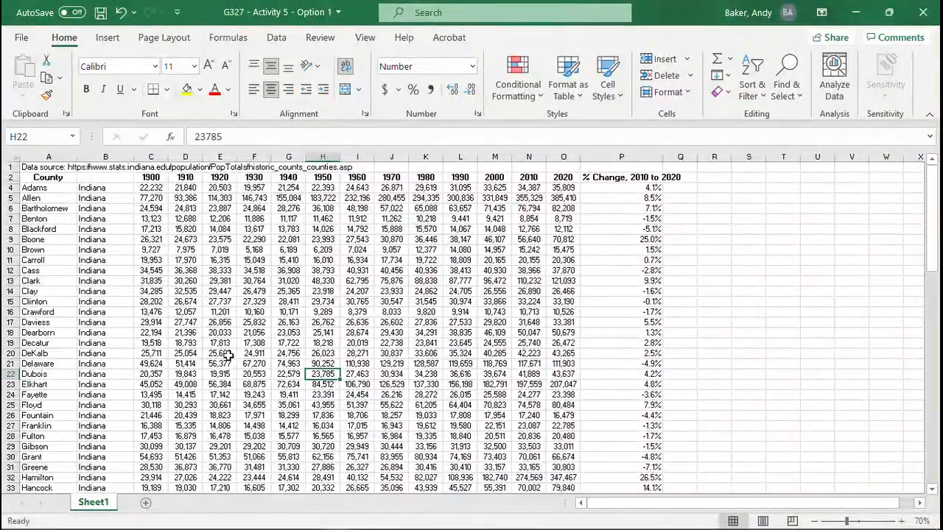
Step: Unhide row 3 between the heading row and Adams County
drag(10, 177, 11, 187)
right_click(10, 188)
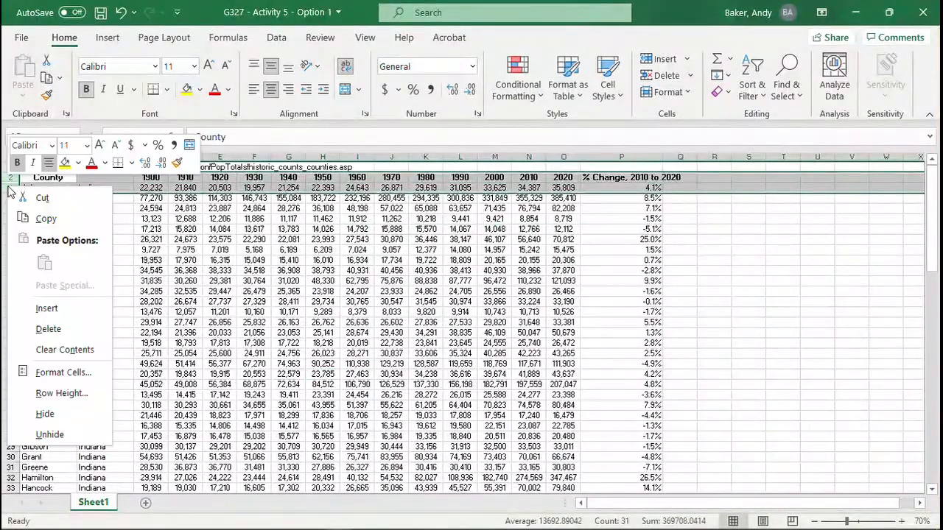
click(50, 434)
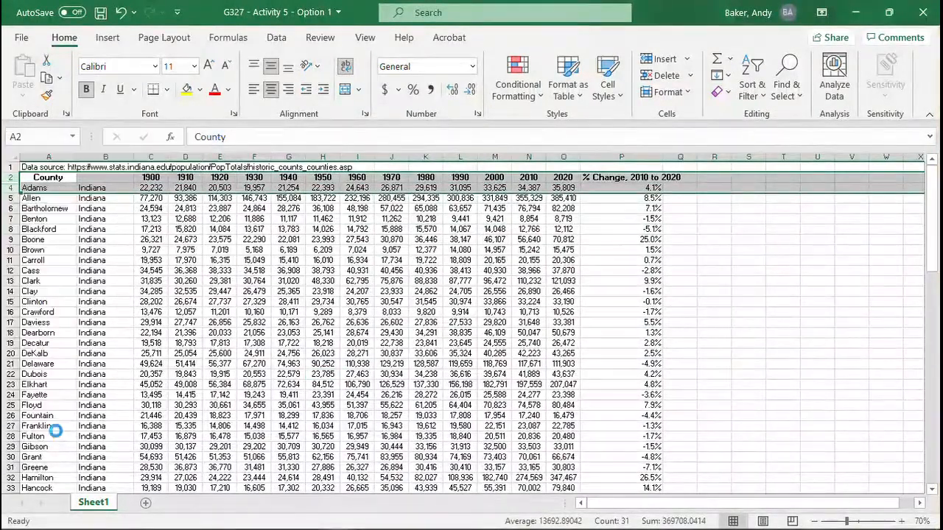
click(45, 227)
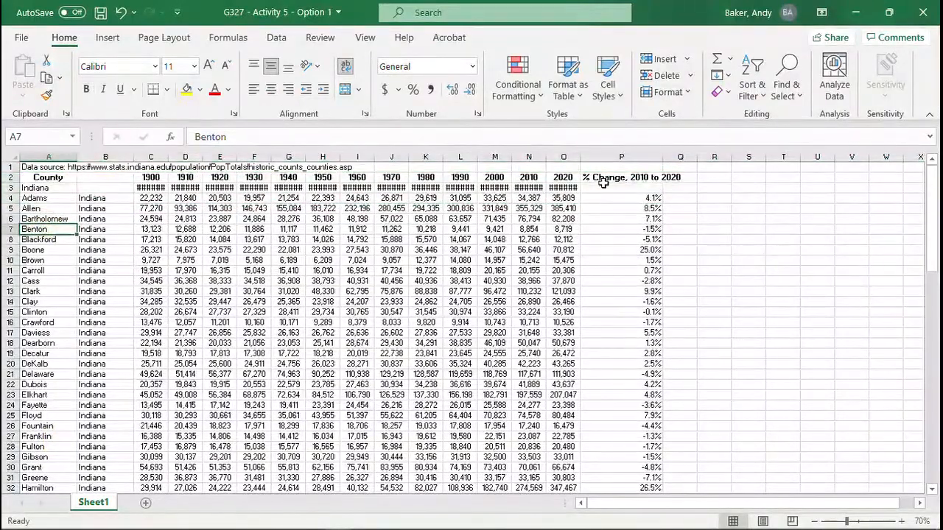
Step: Fill the percent change formula from P4 up into P3 for the Indiana total and compare both cells' formulas
click(634, 187)
click(652, 198)
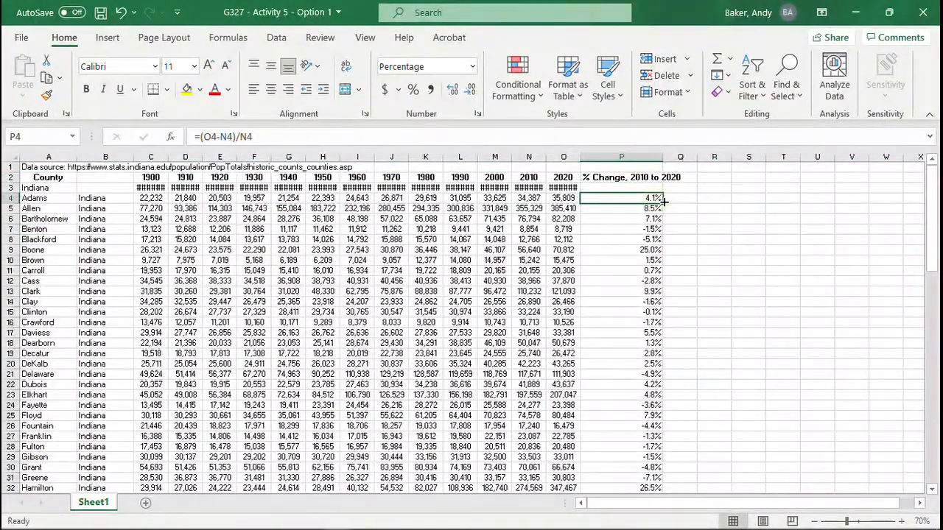
drag(663, 201, 665, 189)
click(628, 190)
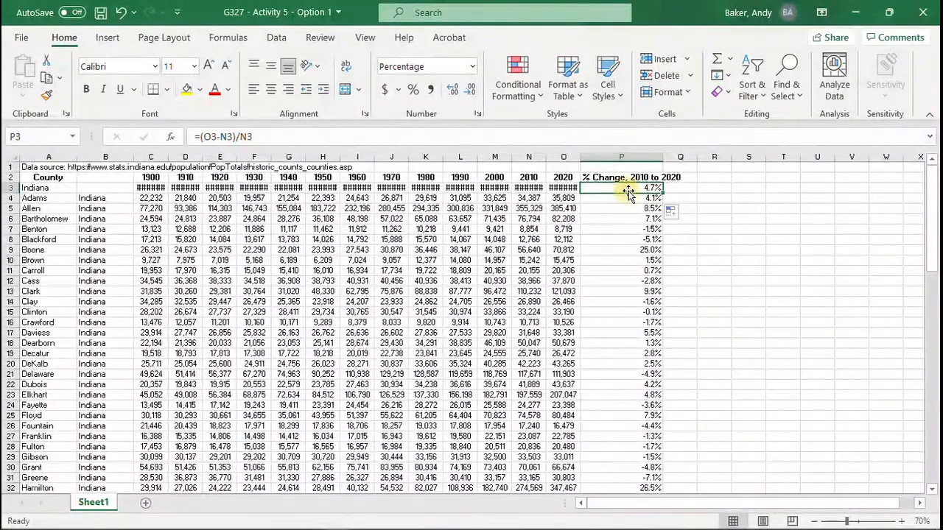
click(645, 199)
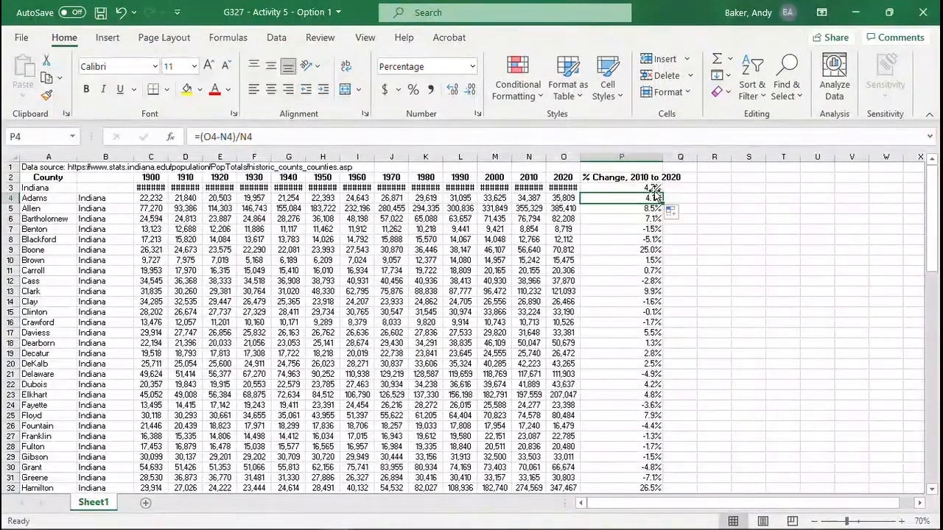
Step: Re-enter the Indiana total's percent change formula in P3 as =(O3-N3)/N3 and check it
click(653, 188)
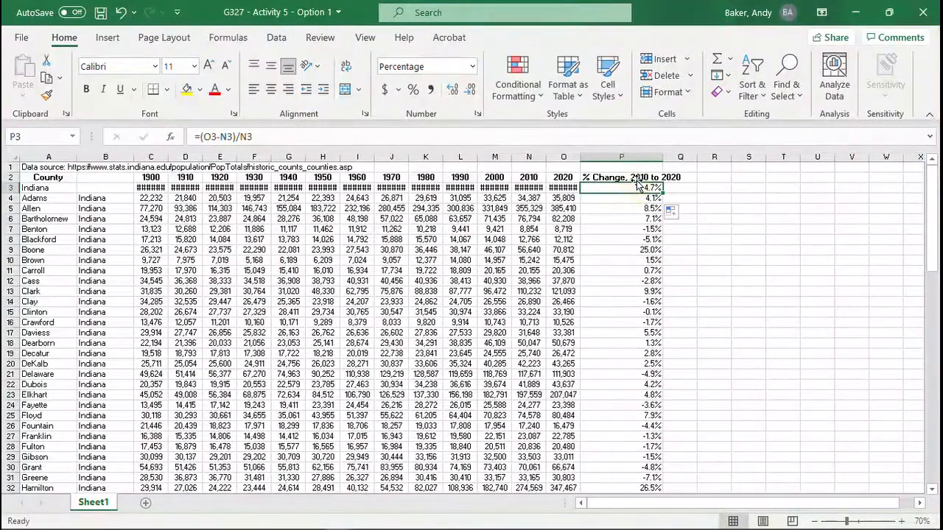
text(=)
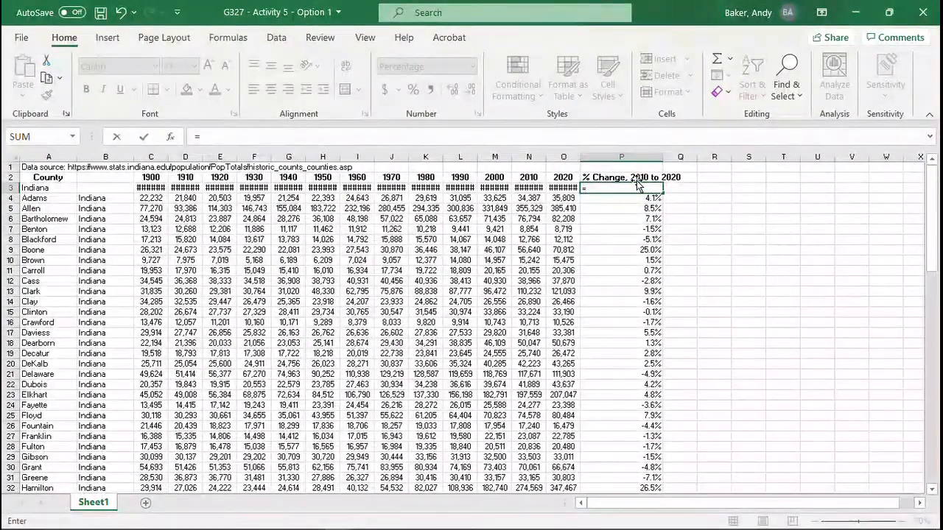
text(()
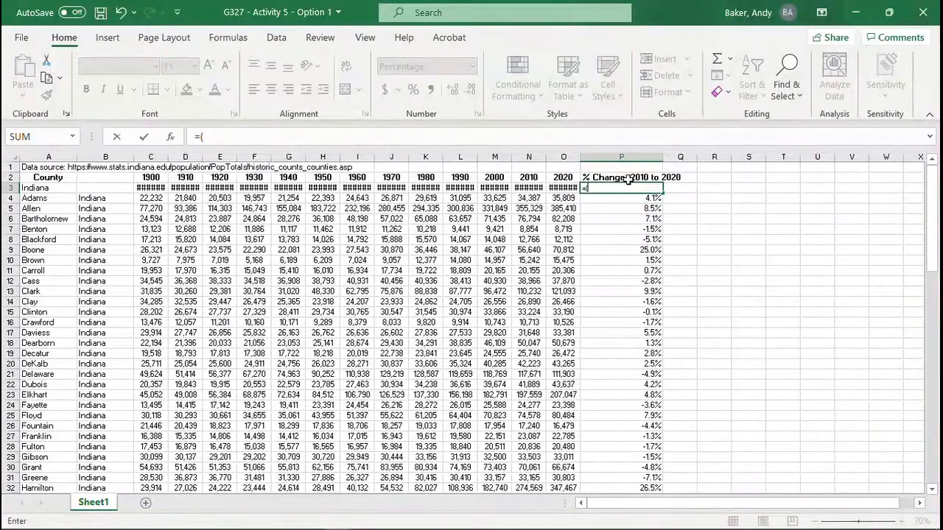
click(564, 188)
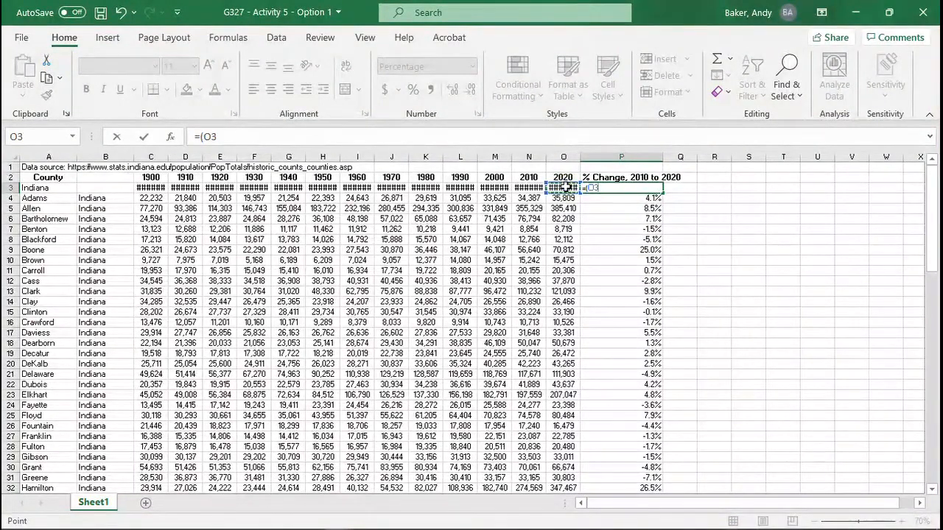
text(-)
click(530, 188)
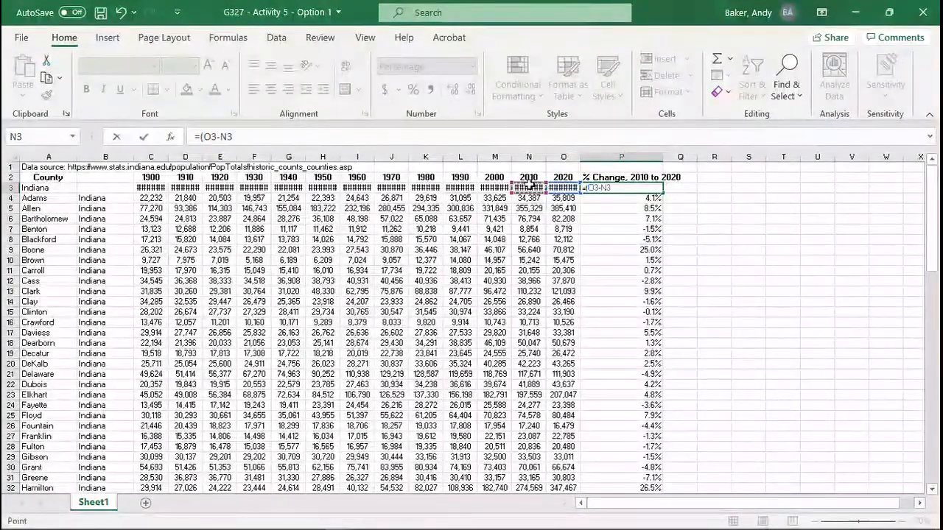
text())
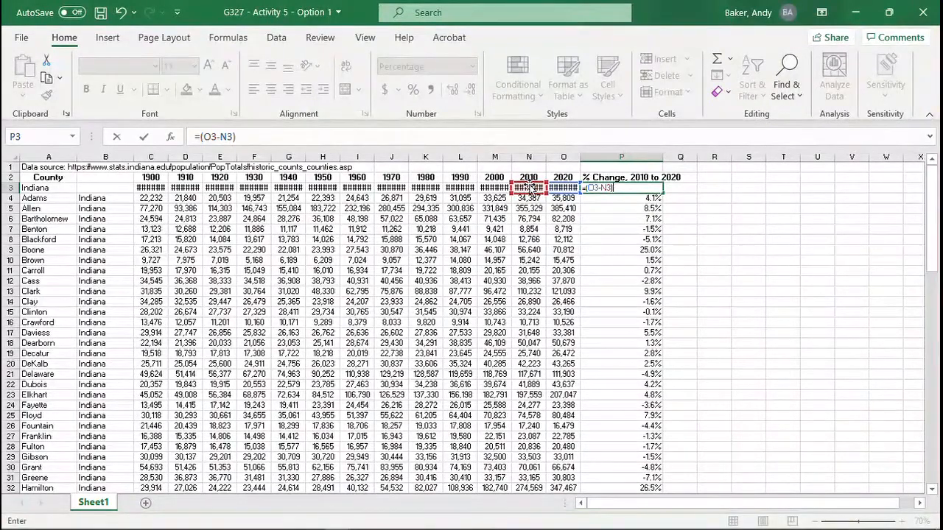
text(/)
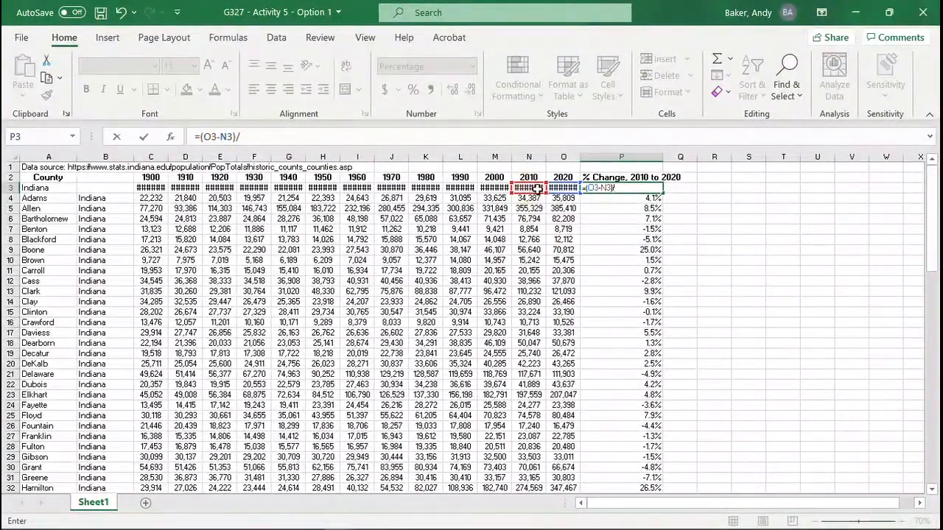
click(532, 188)
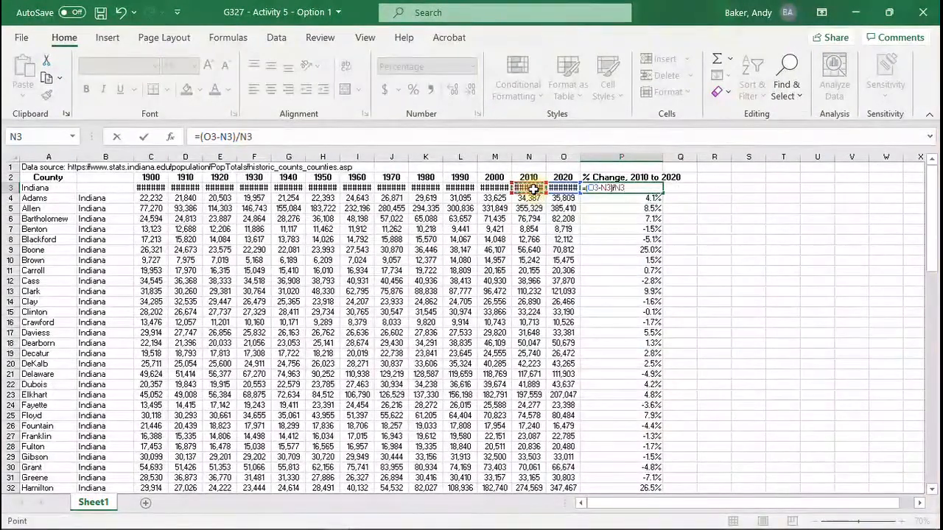
key(Return)
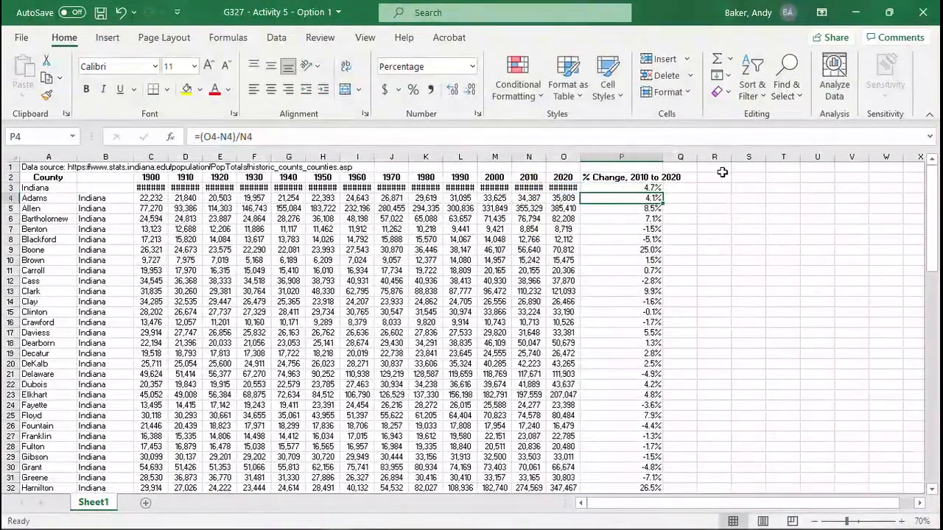
click(639, 187)
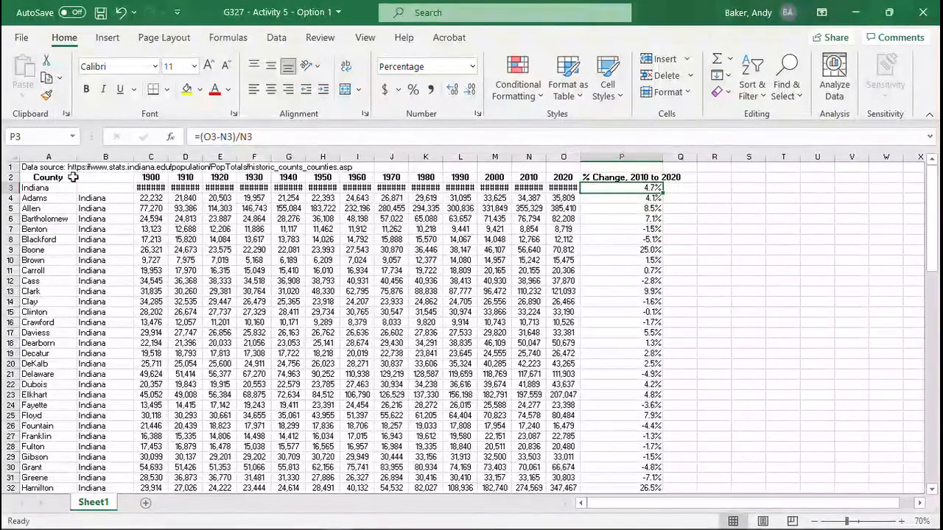
Step: Copy columns A, B and P and paste them into a new worksheet starting at A1
click(54, 155)
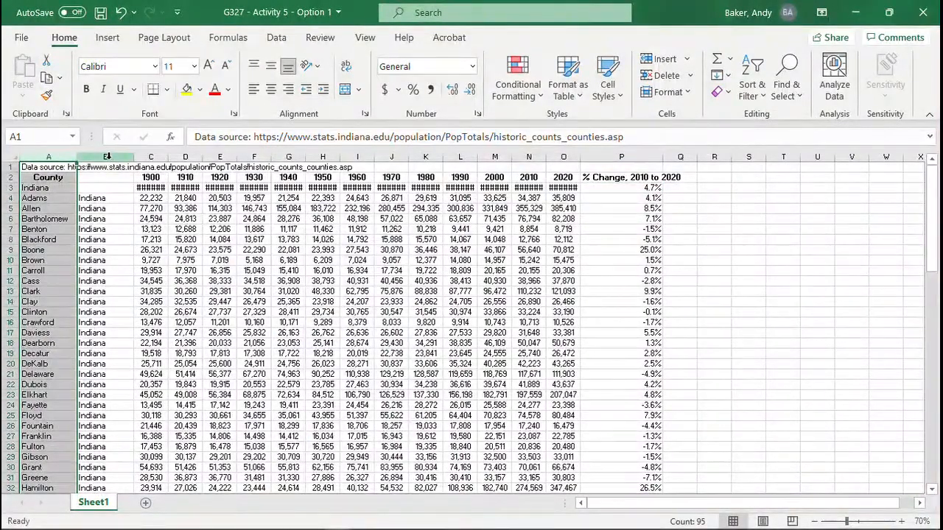
ctrl+click(107, 156)
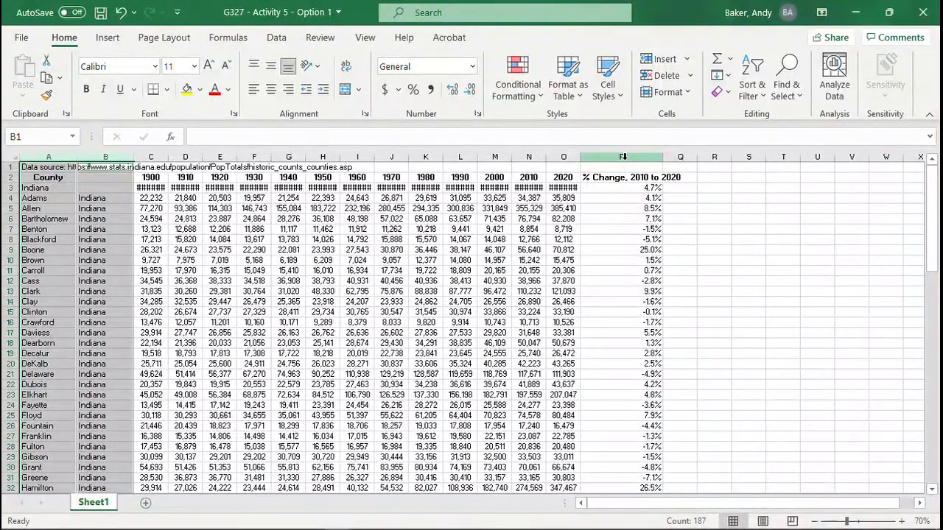
ctrl+click(623, 156)
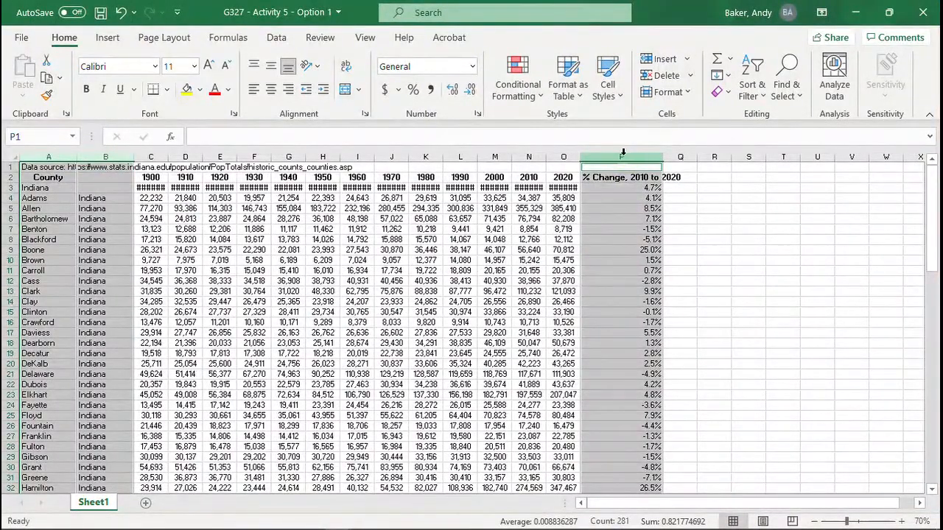
key(ctrl+c)
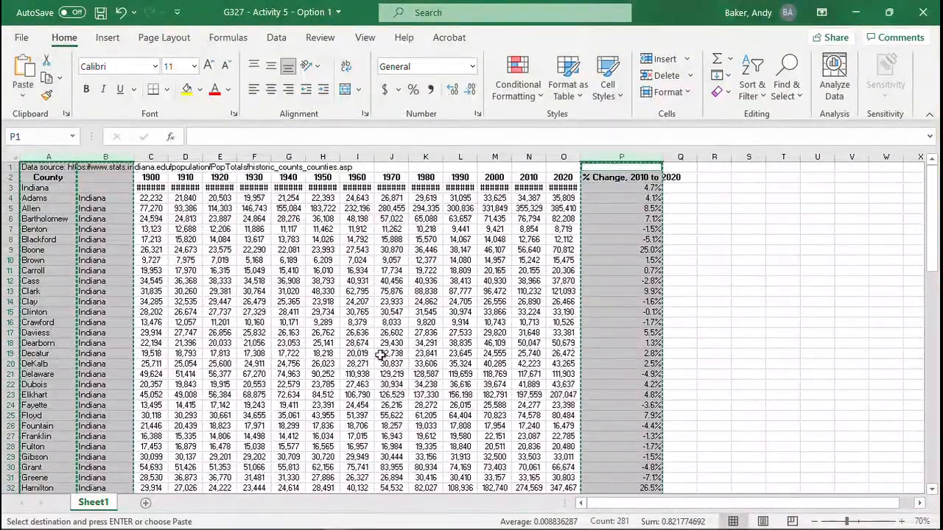
click(146, 502)
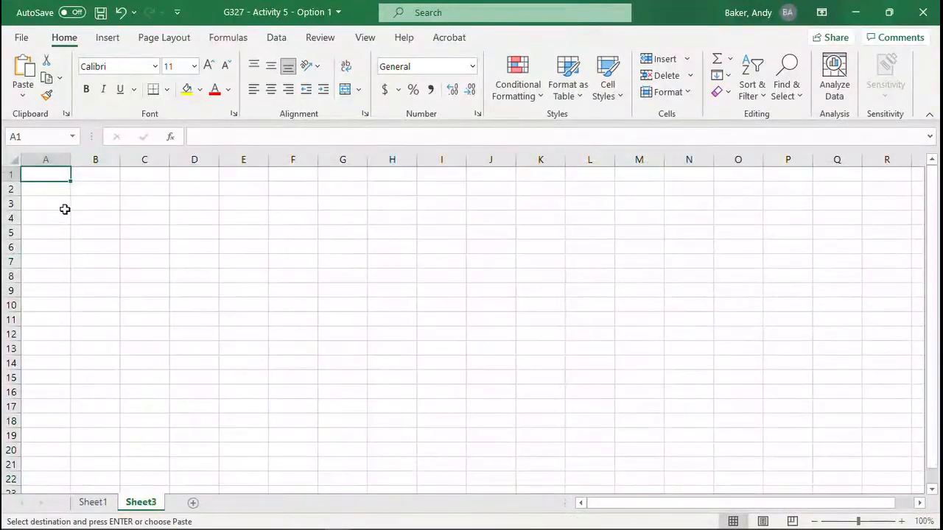
key(ctrl+v)
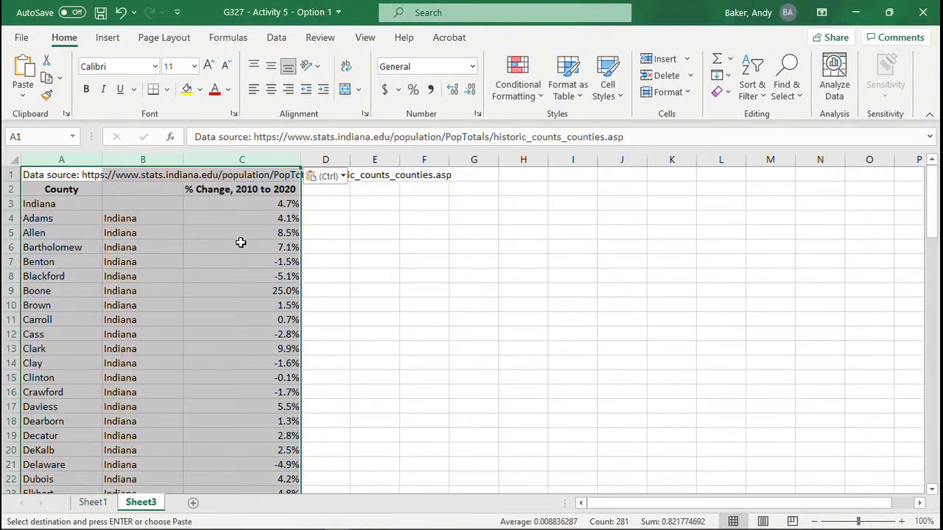
click(249, 244)
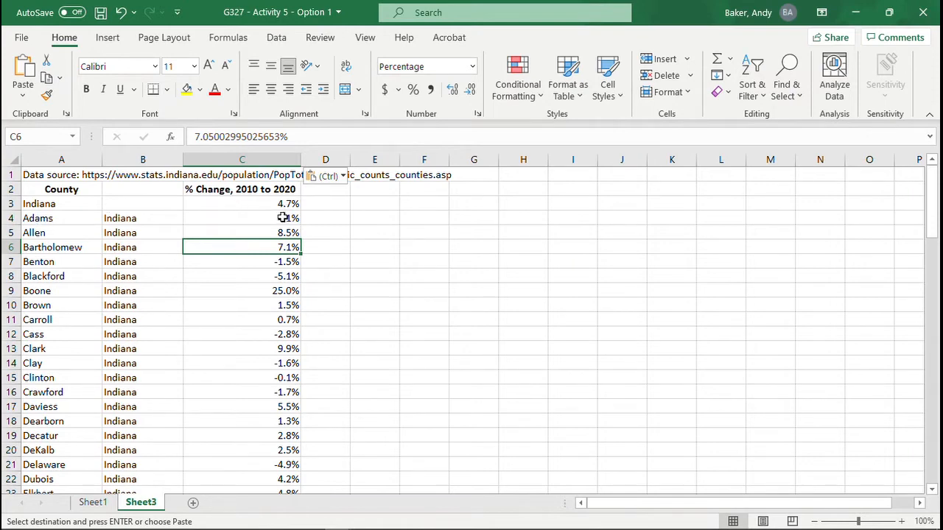
Step: Sort the new sheet by the percent change values in C3:C95 from largest to smallest, expanding the selection to the adjacent columns
drag(283, 217, 288, 377)
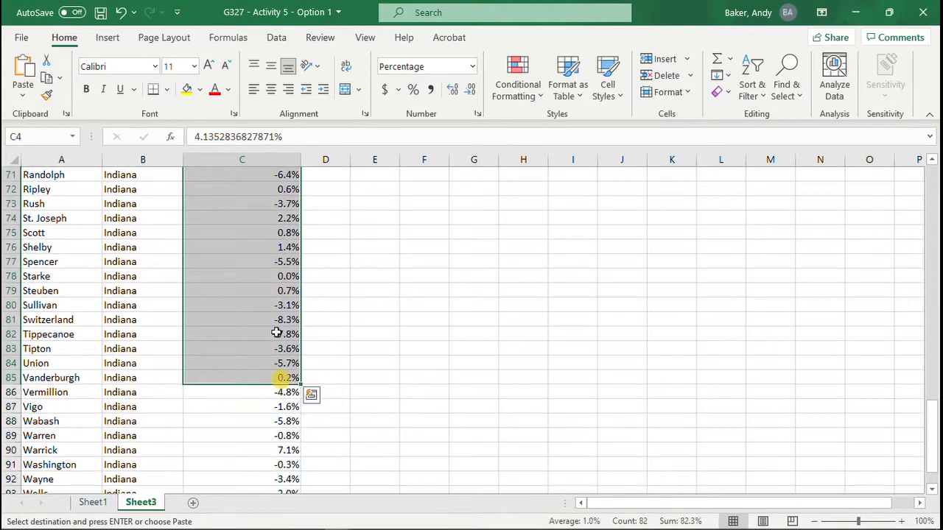
scroll(276, 334, up, 20)
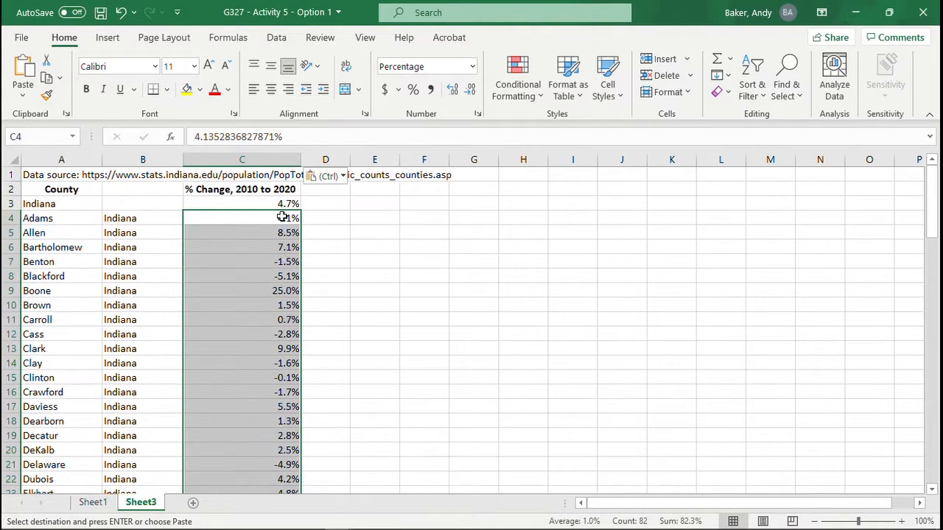
click(288, 204)
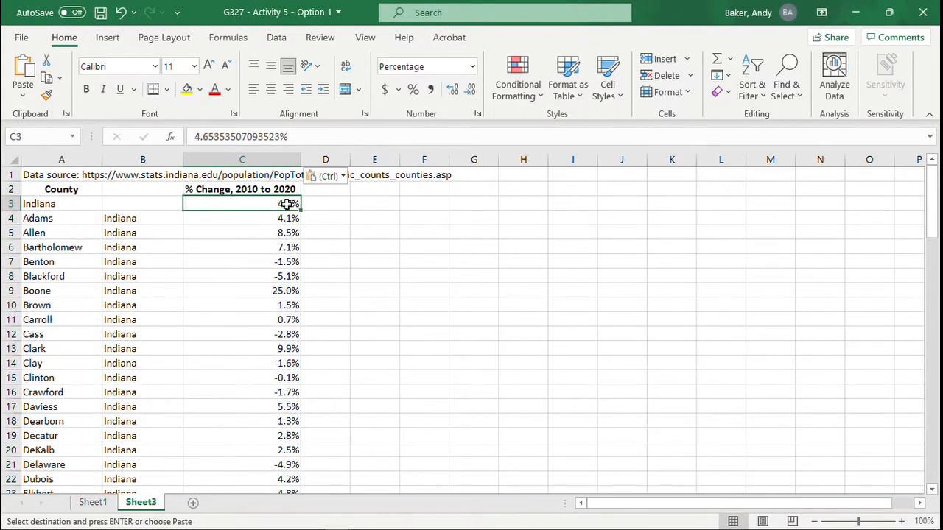
drag(288, 204, 265, 460)
click(274, 40)
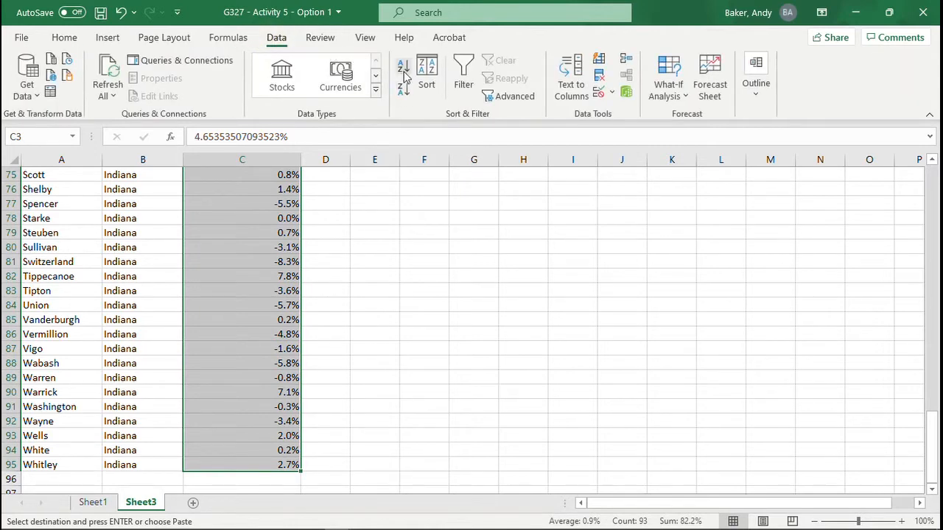
click(405, 96)
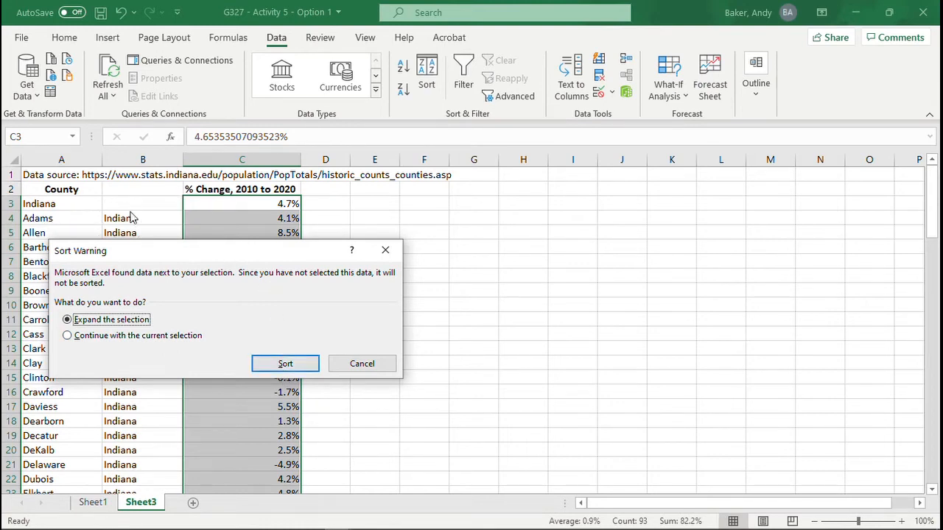
click(286, 363)
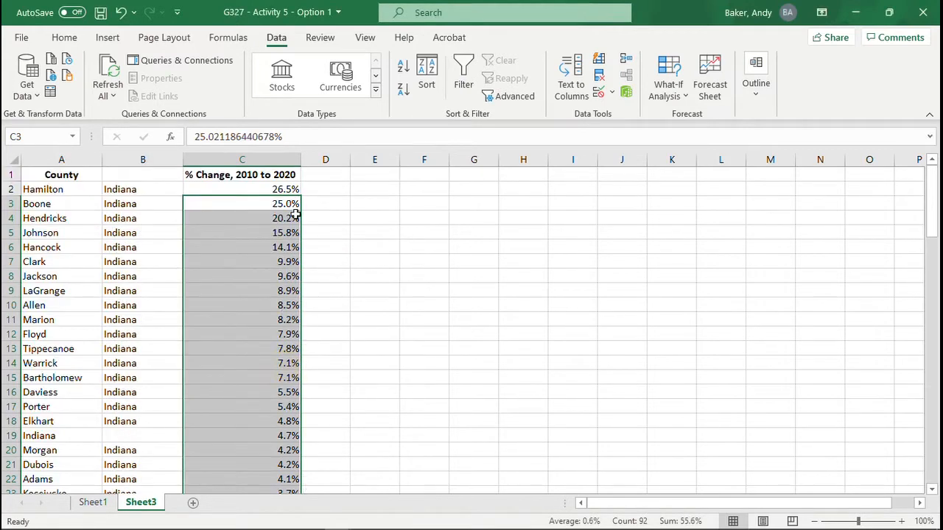
Step: Make the Indiana state total in row 19 bold
scroll(294, 272, down, 1)
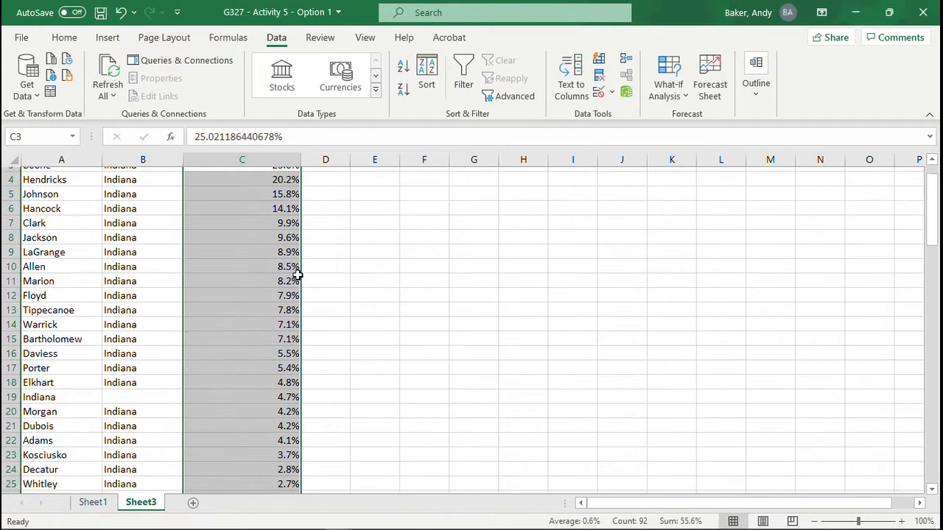
click(11, 392)
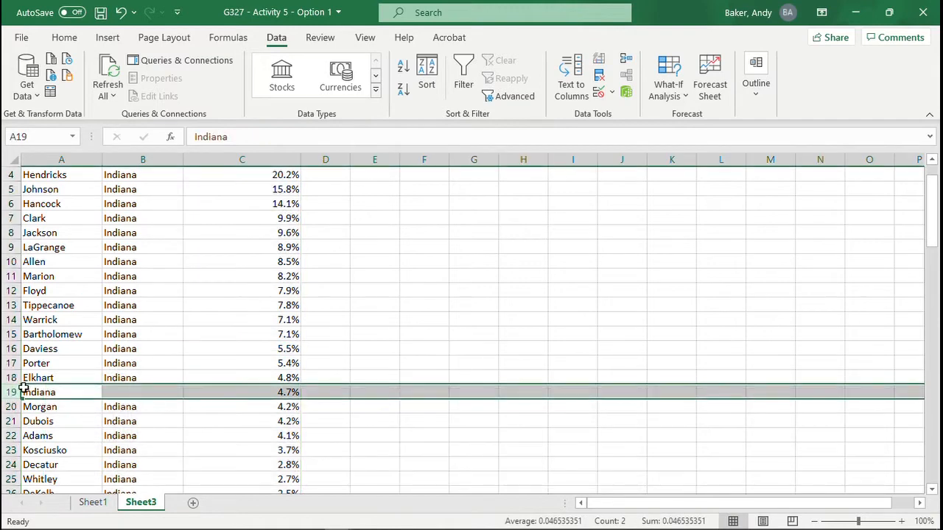
key(ctrl+b)
click(282, 375)
click(63, 376)
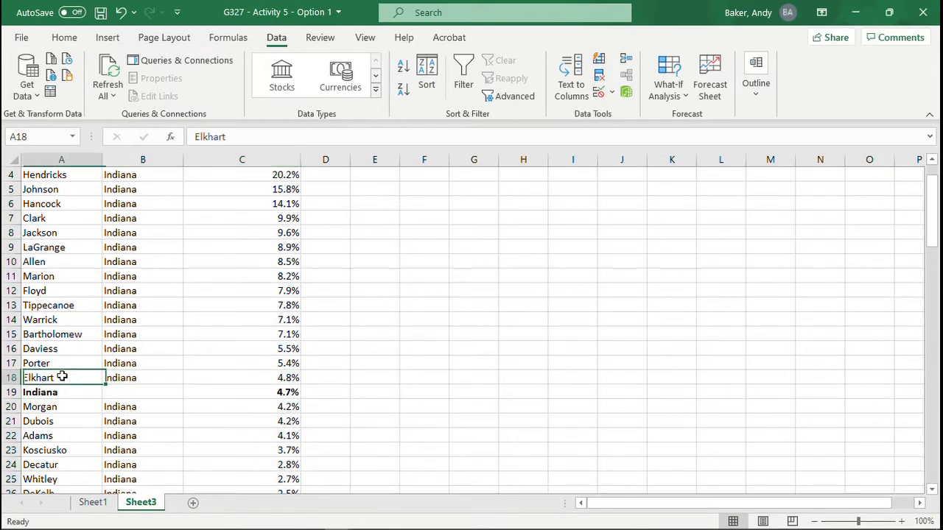
click(260, 377)
key(ctrl+shift+Home)
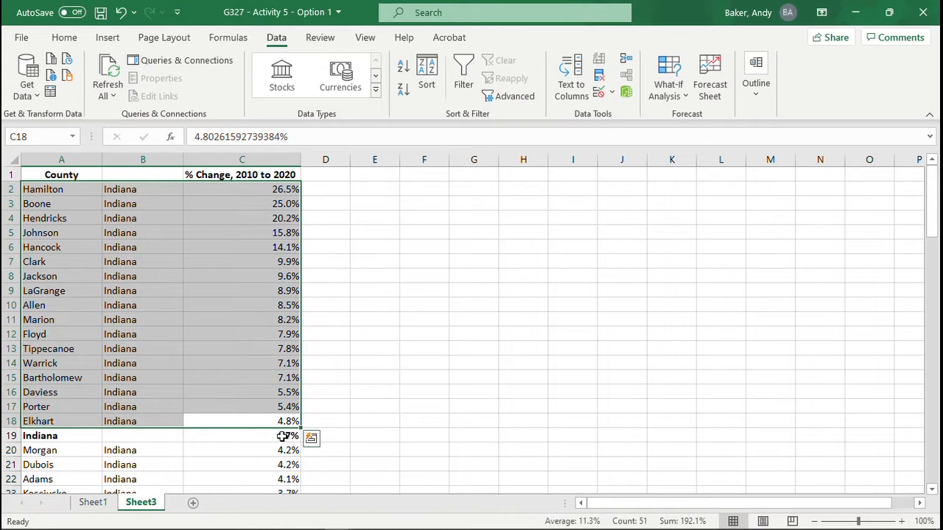
click(253, 366)
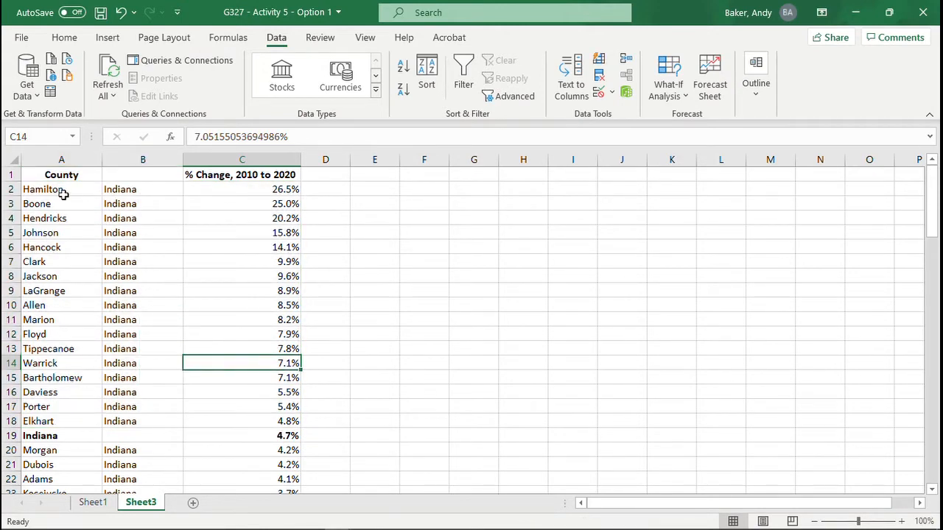
Step: Insert a Filled Map chart from A2:B18 and C2:C18, covering the counties ranked above the Indiana row
drag(50, 190, 159, 420)
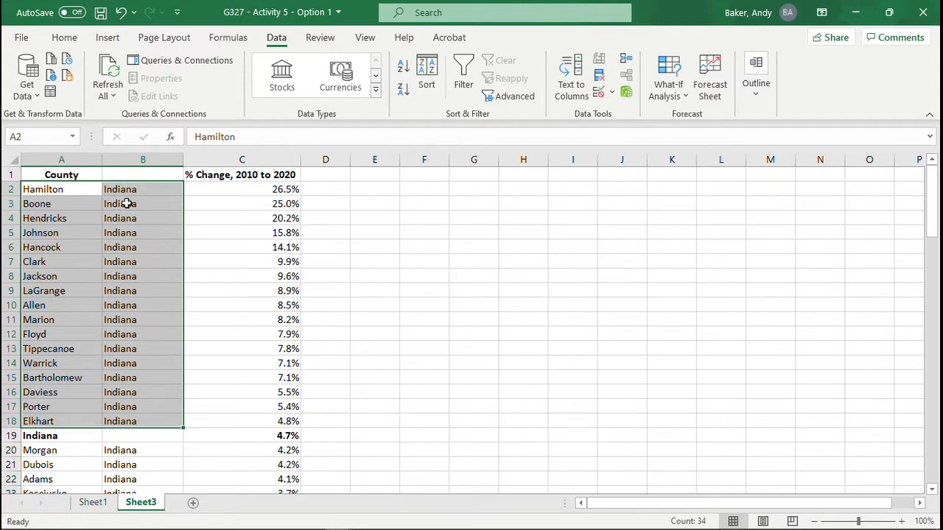
drag(283, 191, 277, 420)
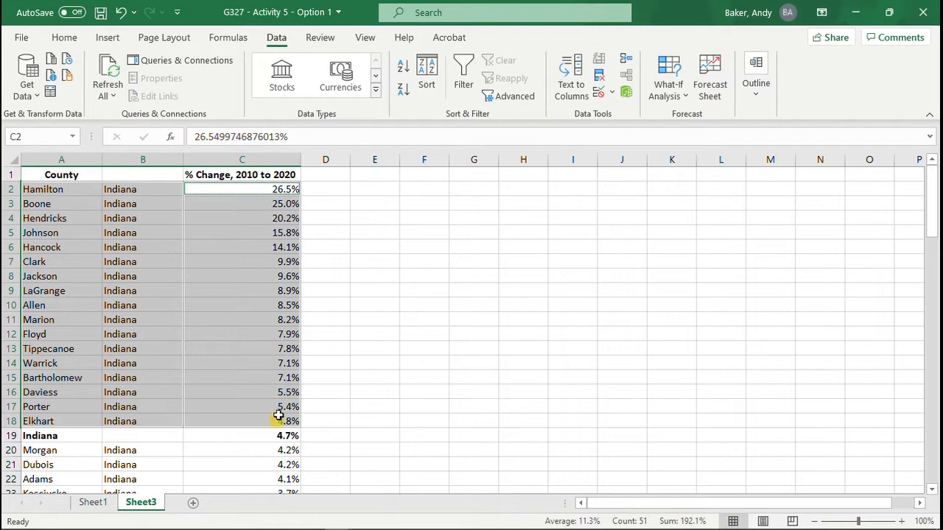
click(110, 39)
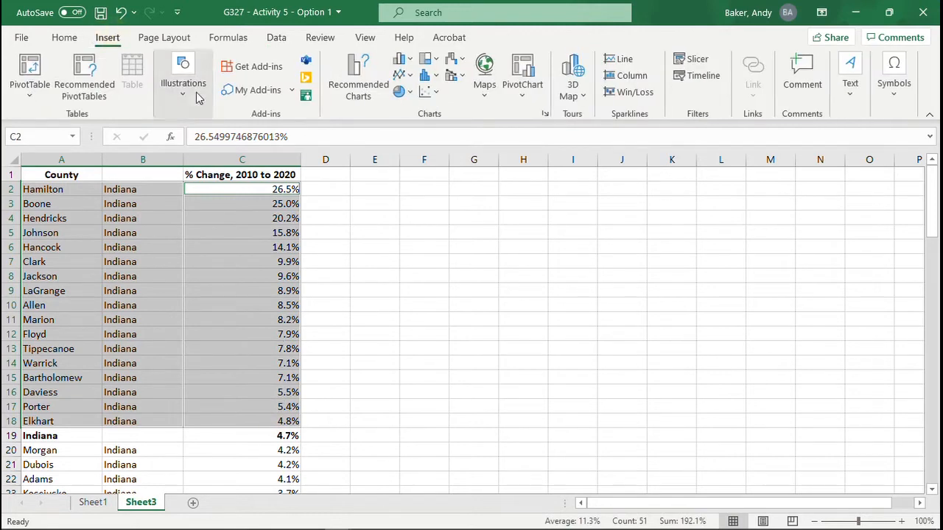
click(486, 96)
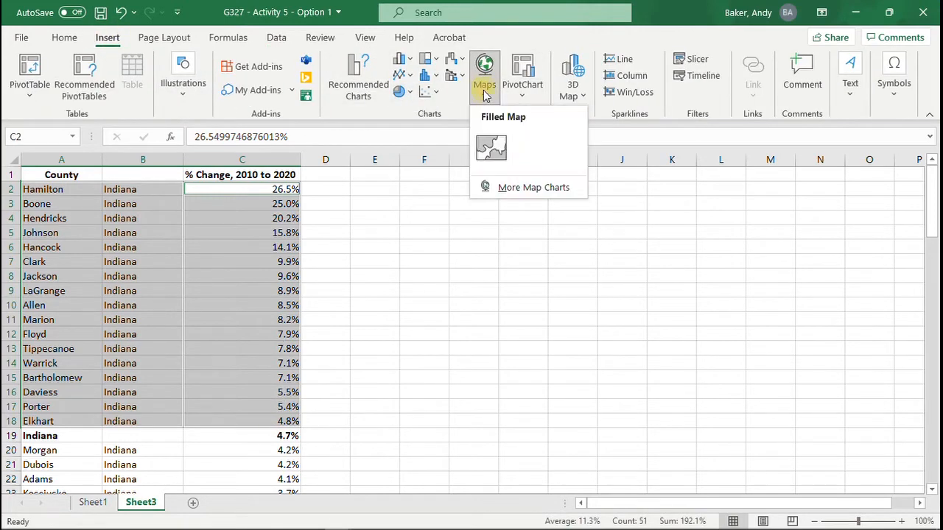
click(495, 156)
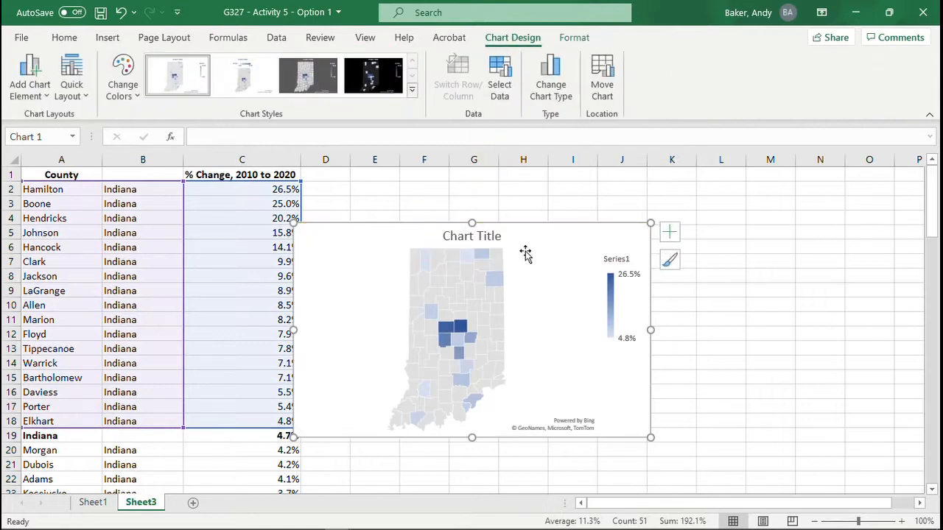
Step: Title the map chart "Indiana Counties That Grew Faster Than State Average (>4.7%)", with the parenthetical on a second line, and save the workbook
double_click(475, 235)
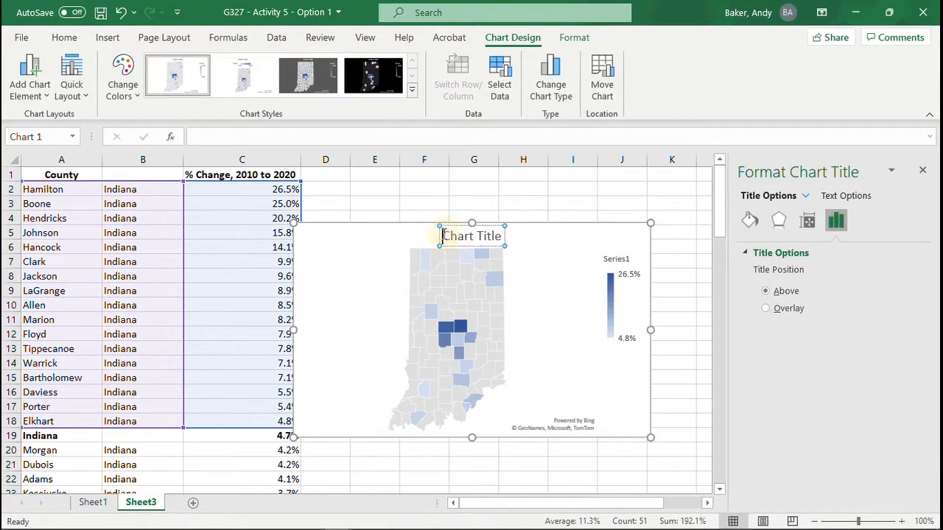
drag(440, 236, 508, 237)
text(Ind)
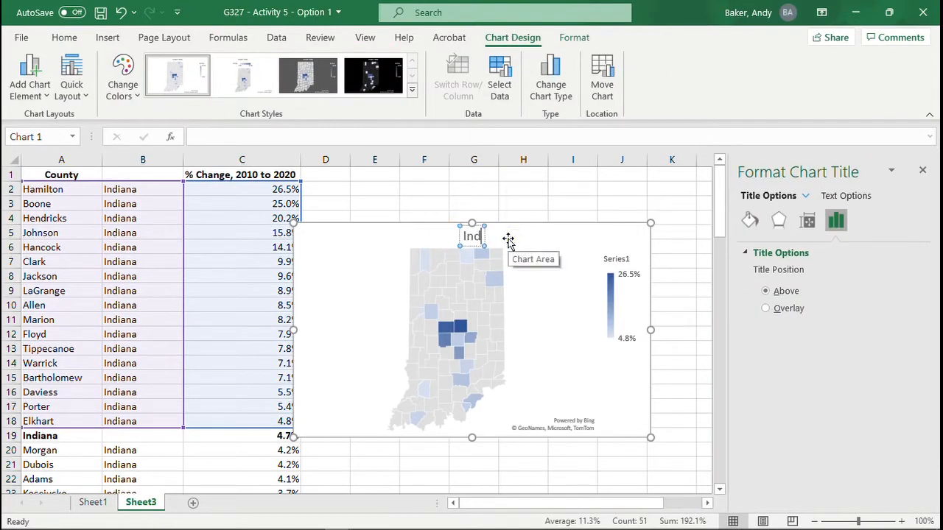
text(iana Counties)
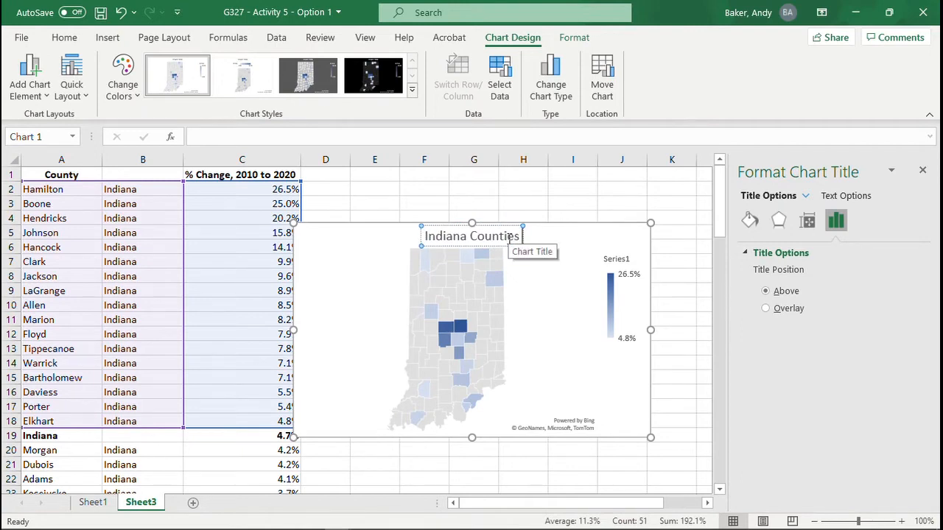
text( That Grew F)
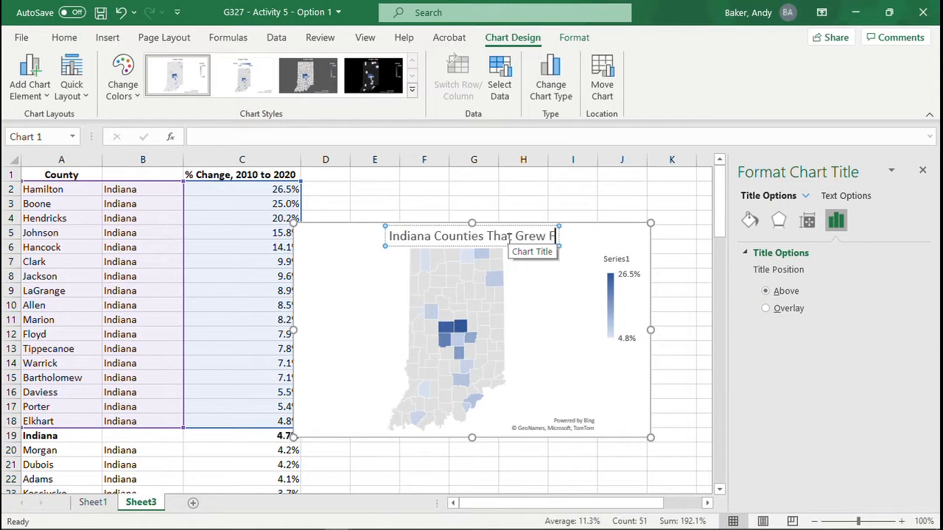
text(aster Tha)
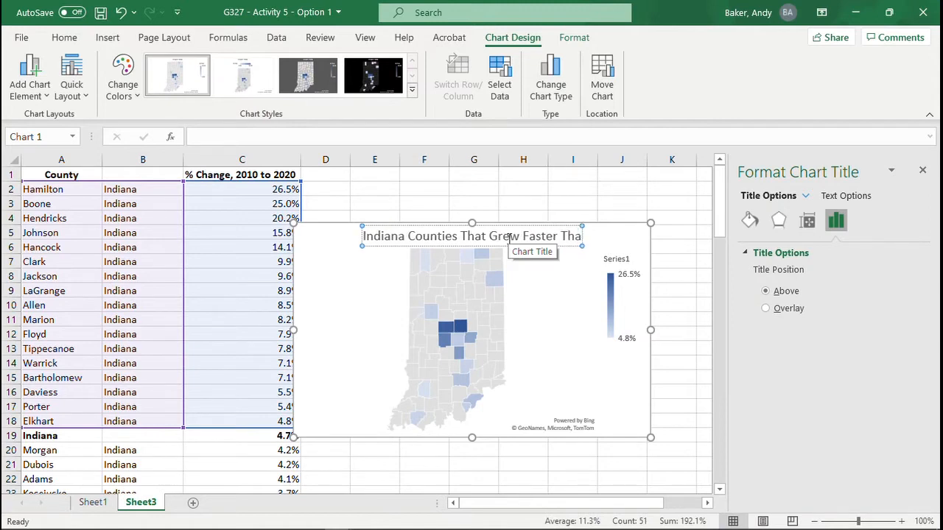
text(n State Average)
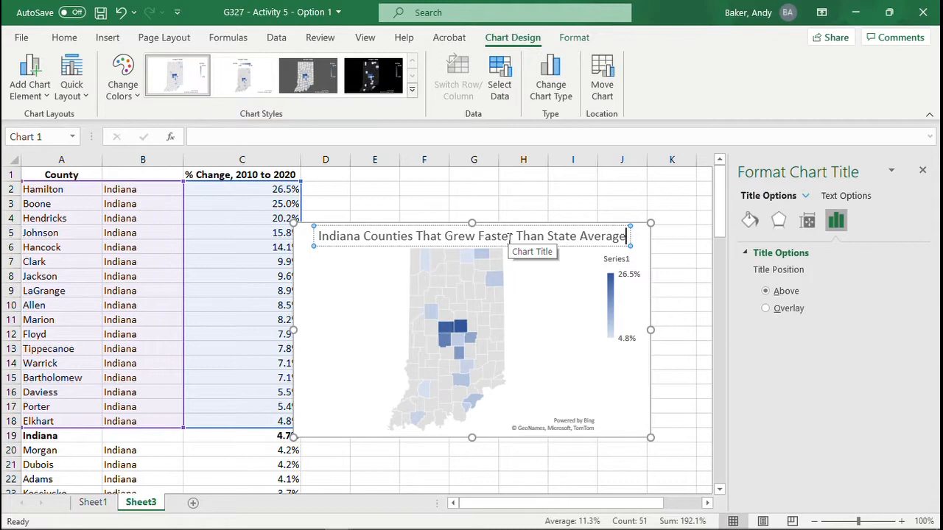
key(Return)
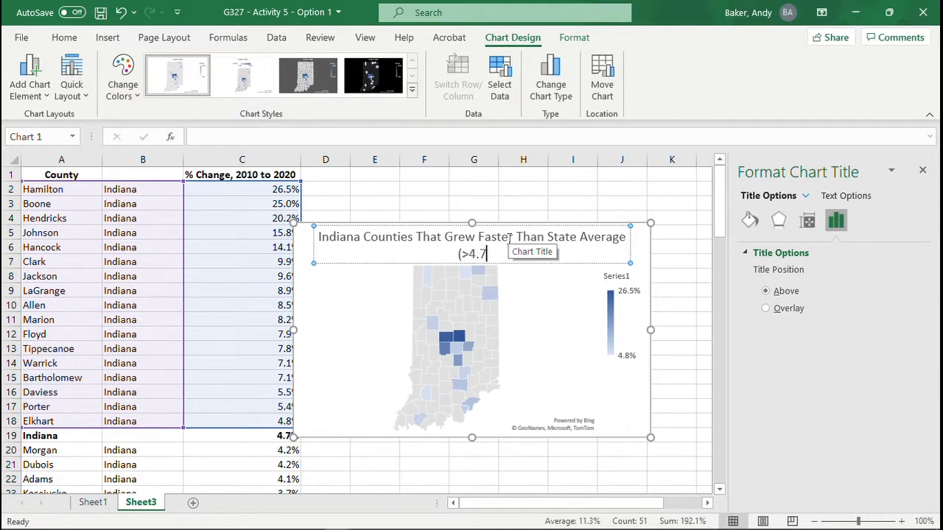
text((>4.7%))
click(100, 13)
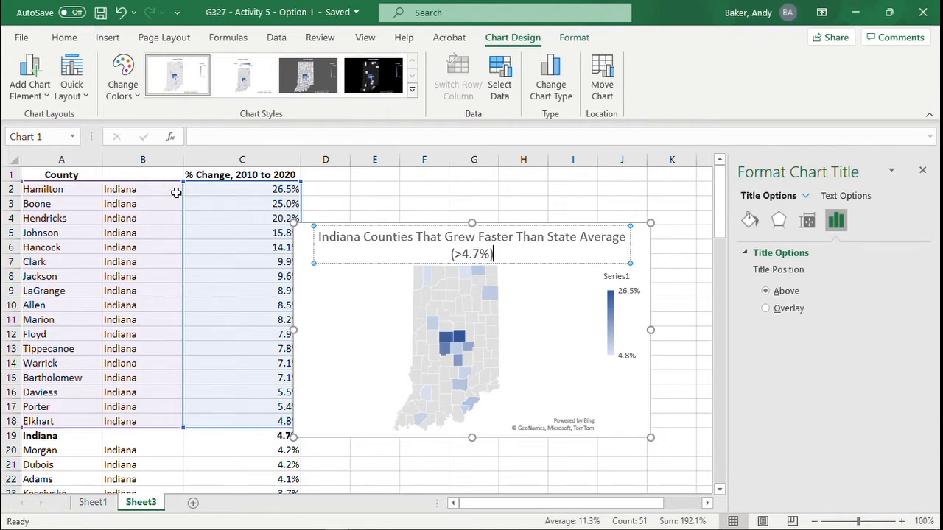
click(326, 479)
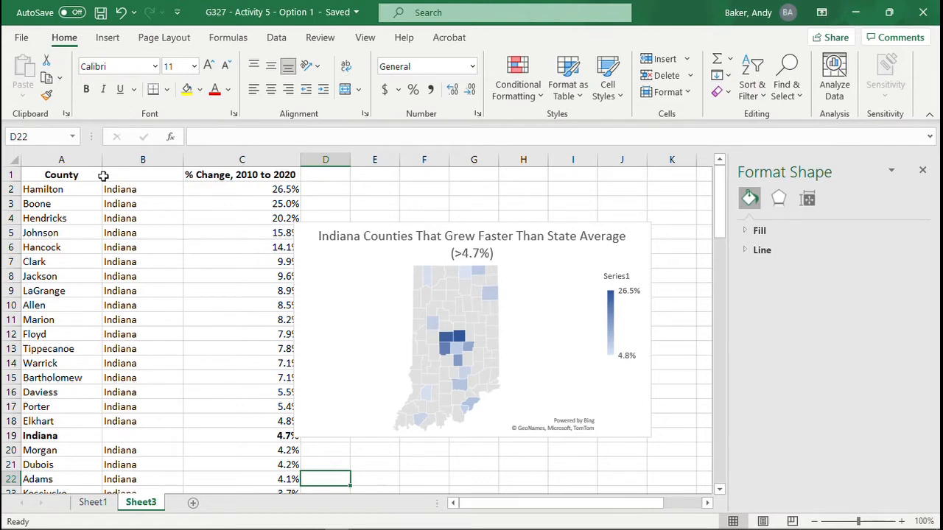
Step: Copy columns A to C and paste them into a new worksheet starting at A1
drag(73, 159, 262, 157)
key(ctrl+c)
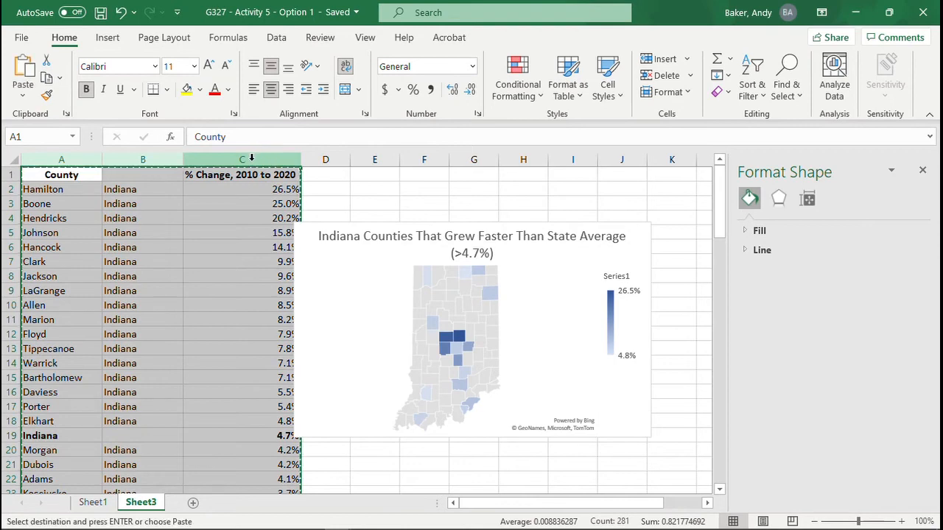
click(191, 503)
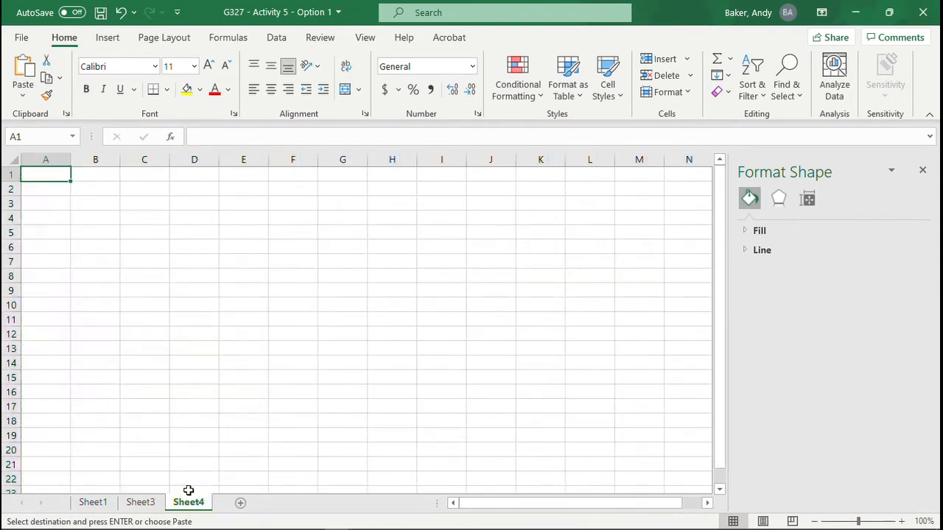
key(ctrl+v)
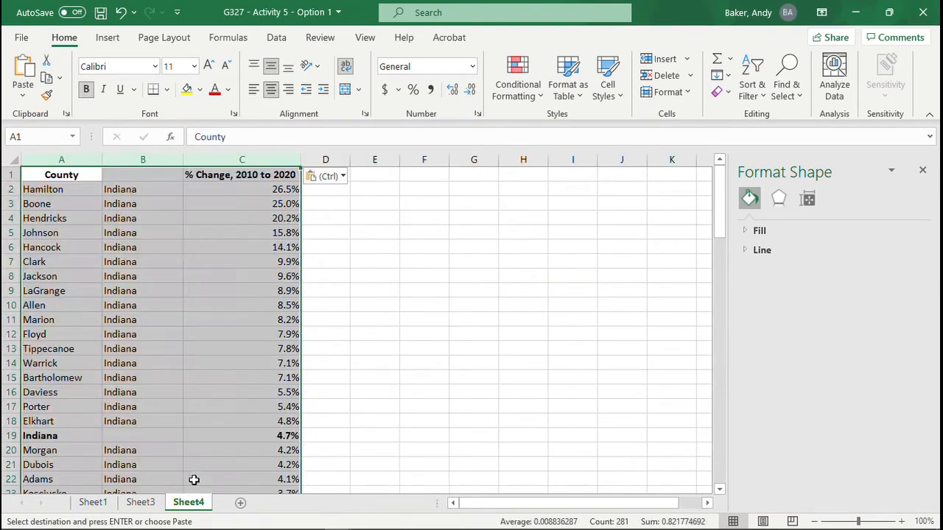
click(262, 412)
Step: Sort the new sheet by the percent change values in C2:C94 from smallest to largest, expanding the selection to the adjacent columns
scroll(262, 412, down, 20)
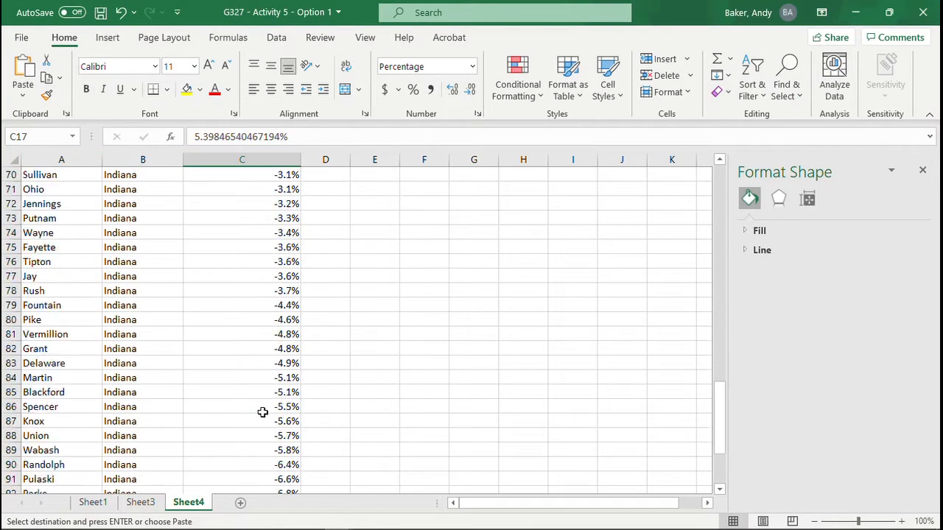
scroll(263, 412, up, 7)
scroll(263, 412, up, 16)
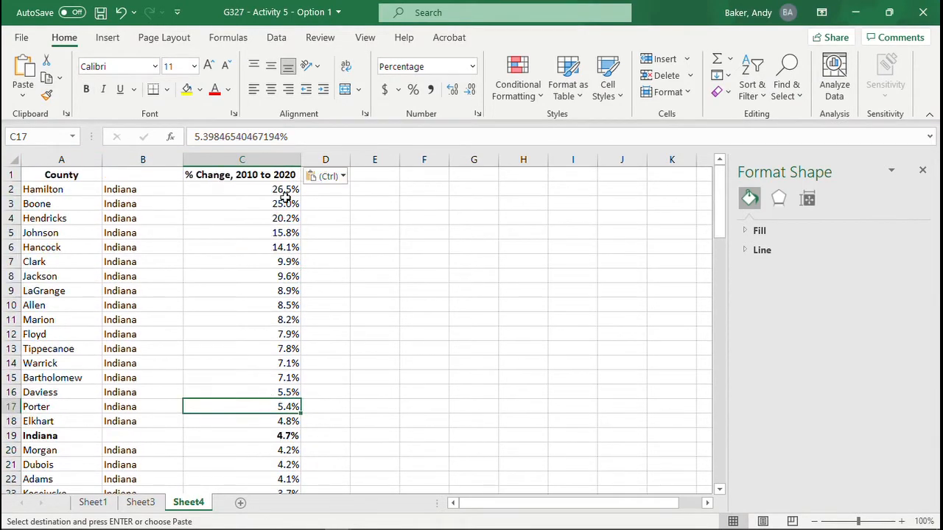
drag(285, 193, 284, 451)
click(276, 37)
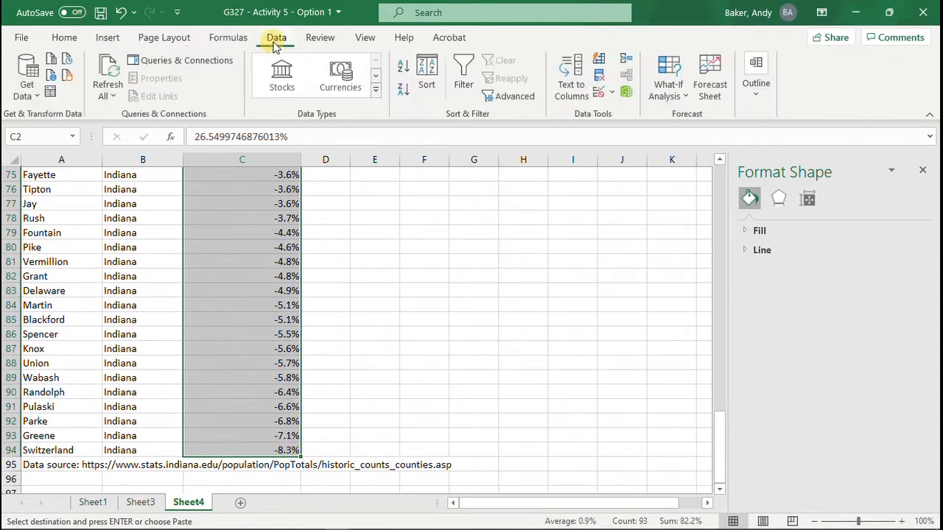
click(402, 65)
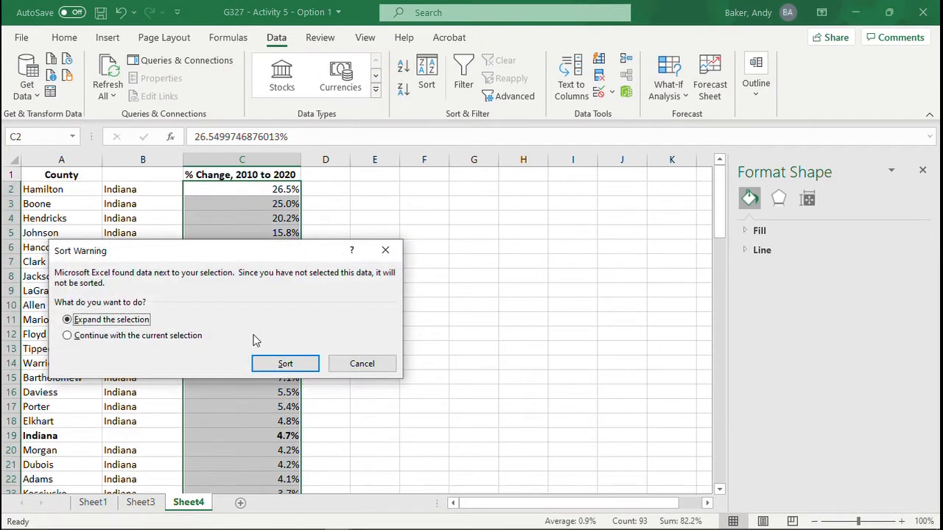
click(282, 363)
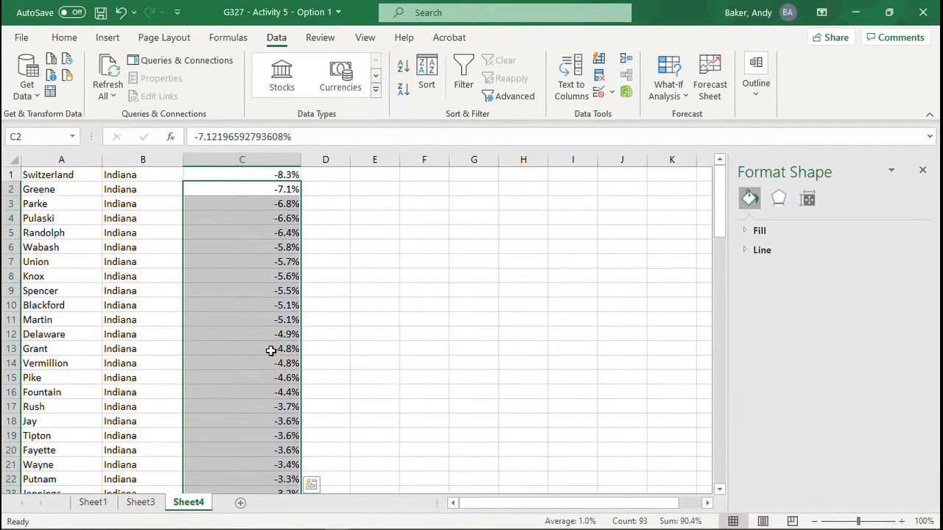
click(293, 276)
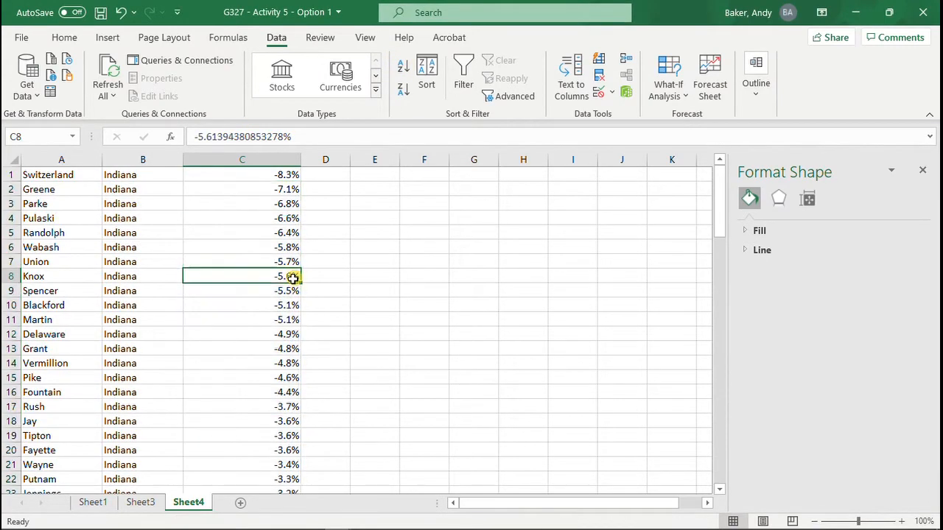
Step: Insert a blank column C between the state names and the percent change values
click(239, 158)
right_click(239, 157)
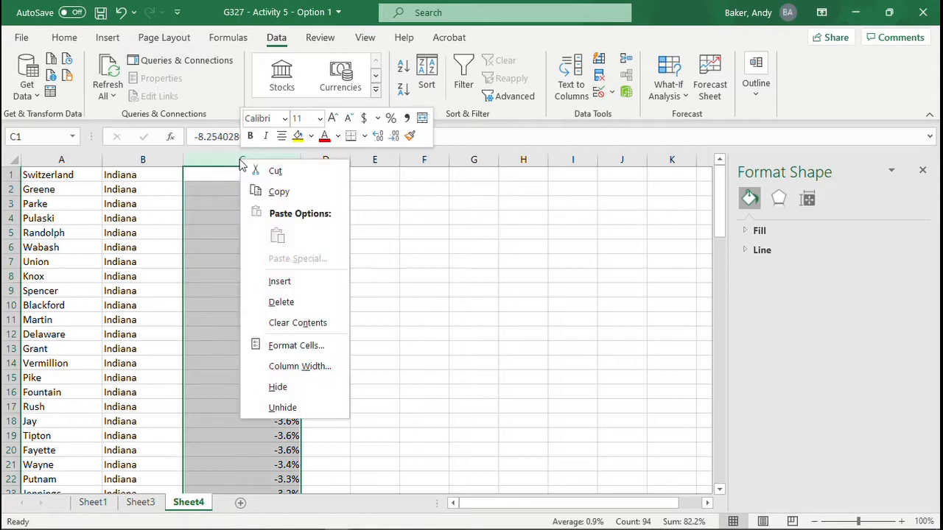
click(277, 285)
click(354, 302)
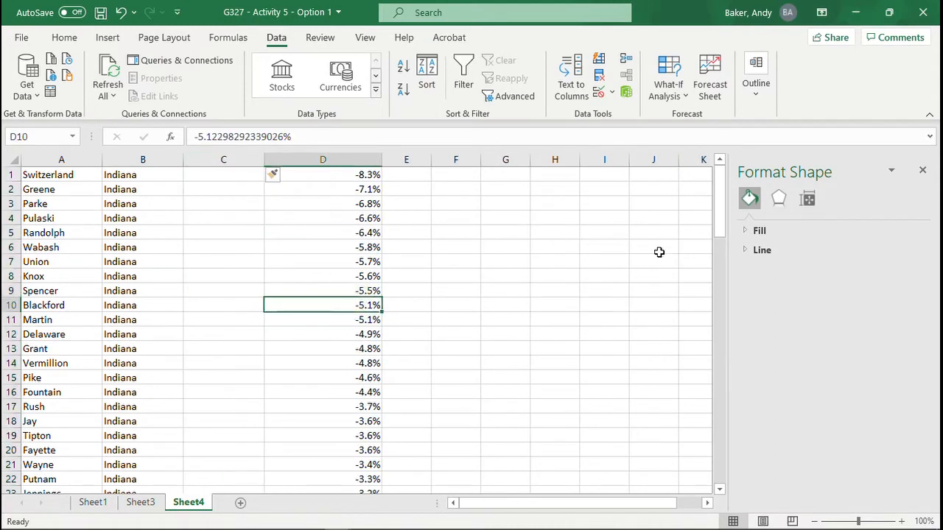
Step: Fill C1:C49 with the value 1 for every county with a negative percent change, from Switzerland down to Clinton
scroll(425, 252, down, 20)
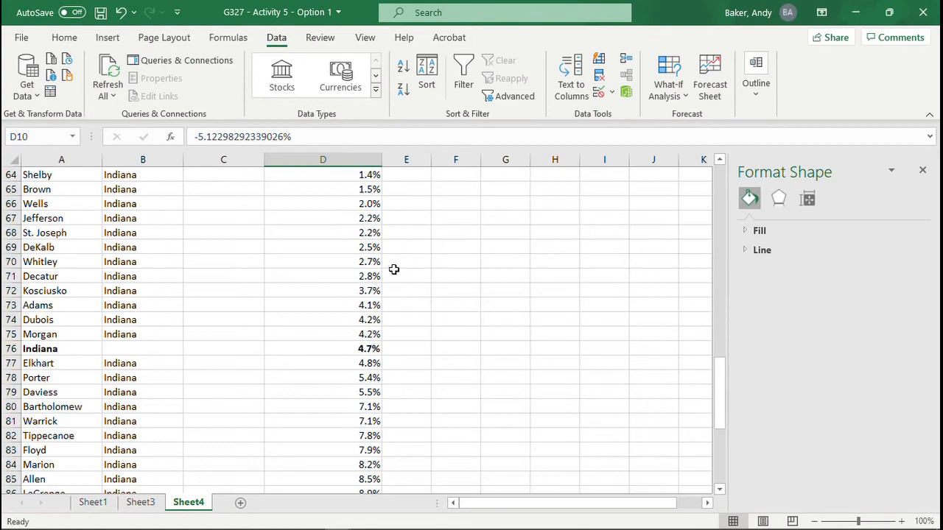
scroll(395, 269, down, 5)
scroll(395, 270, up, 16)
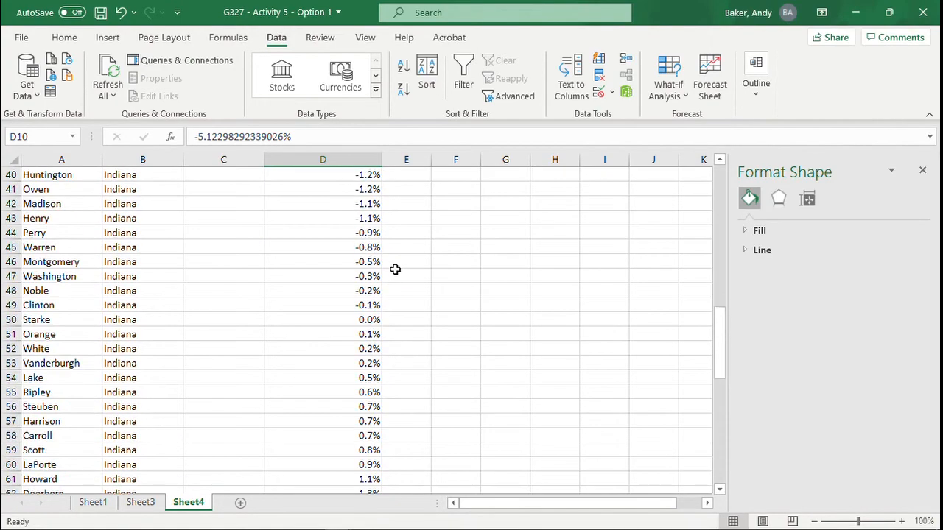
scroll(372, 295, up, 13)
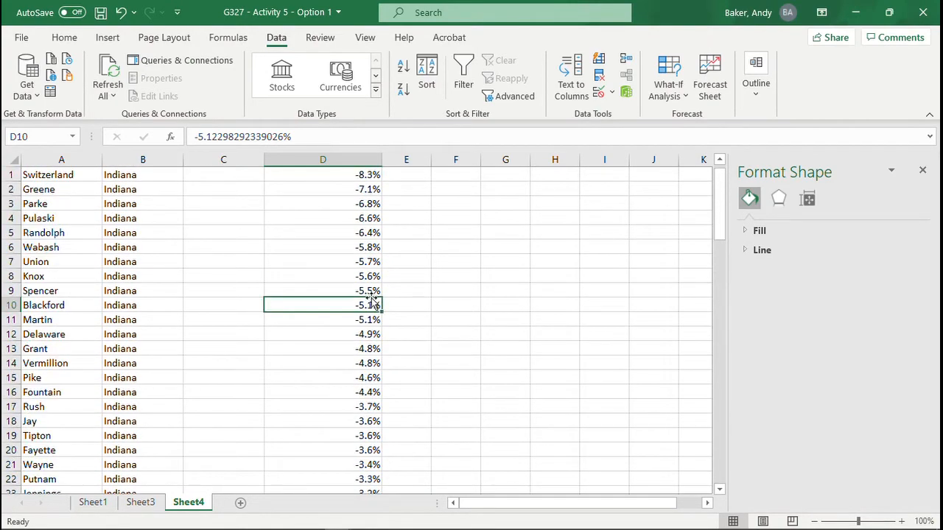
click(233, 174)
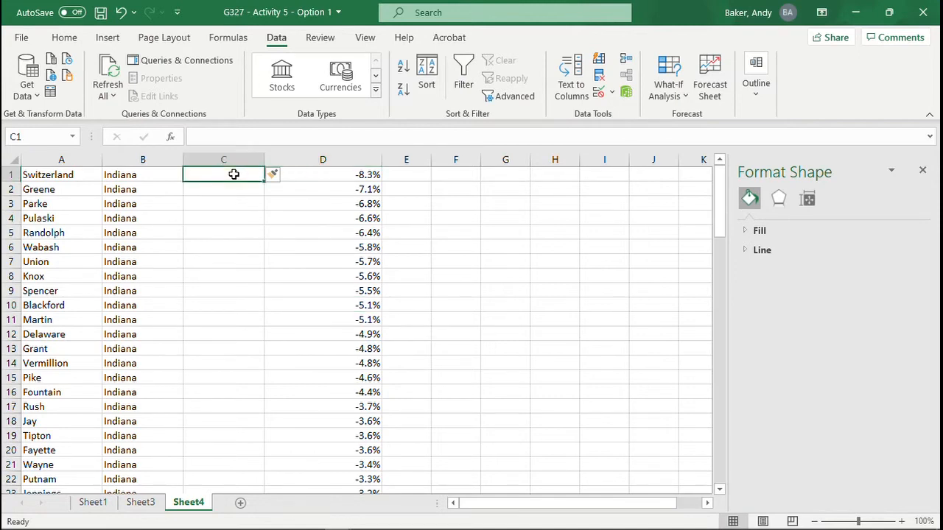
text(1)
key(Return)
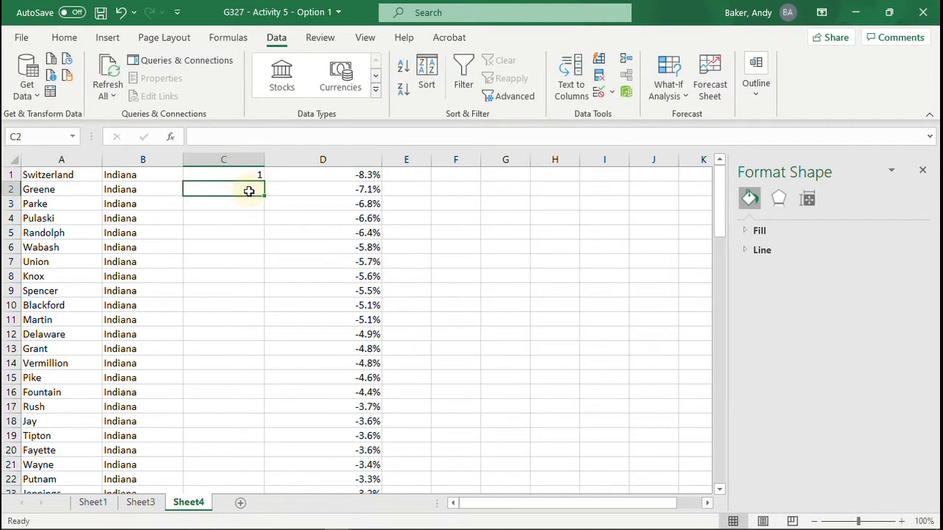
text(1)
key(Return)
drag(257, 177, 264, 453)
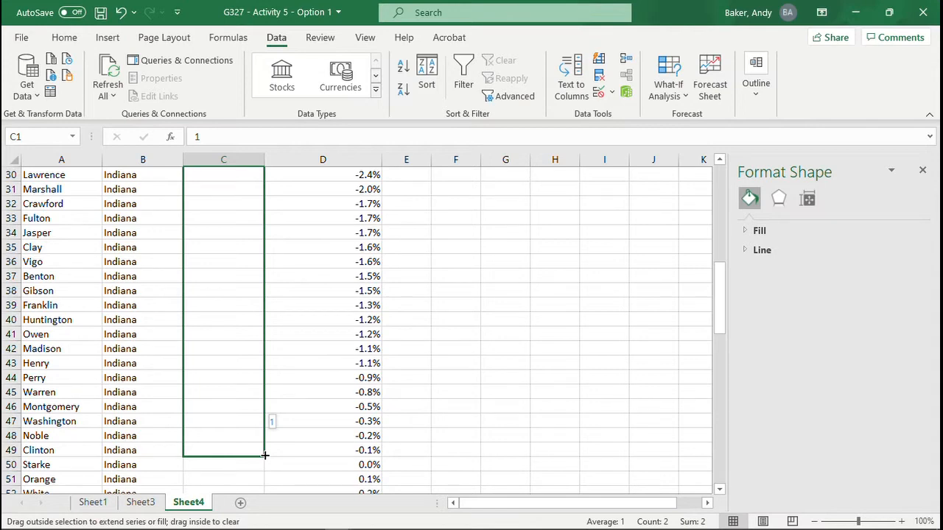
drag(265, 455, 264, 453)
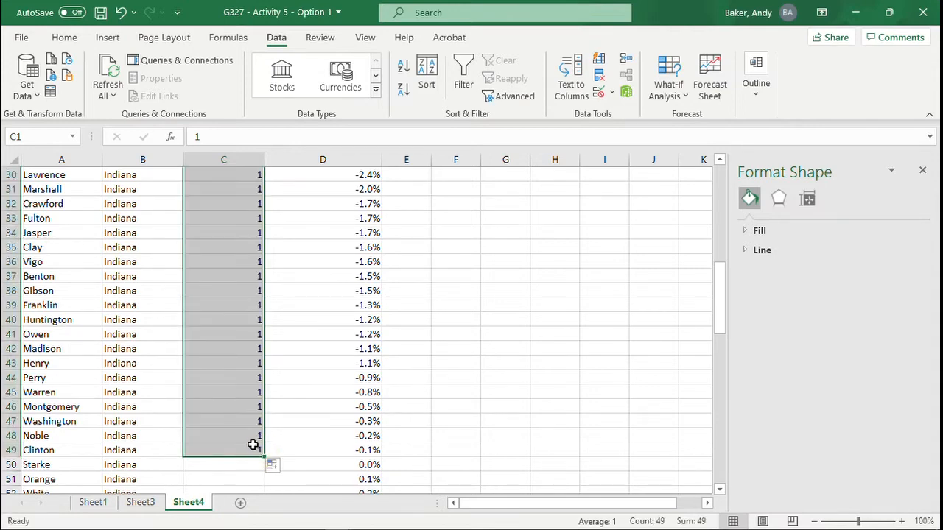
scroll(221, 438, up, 10)
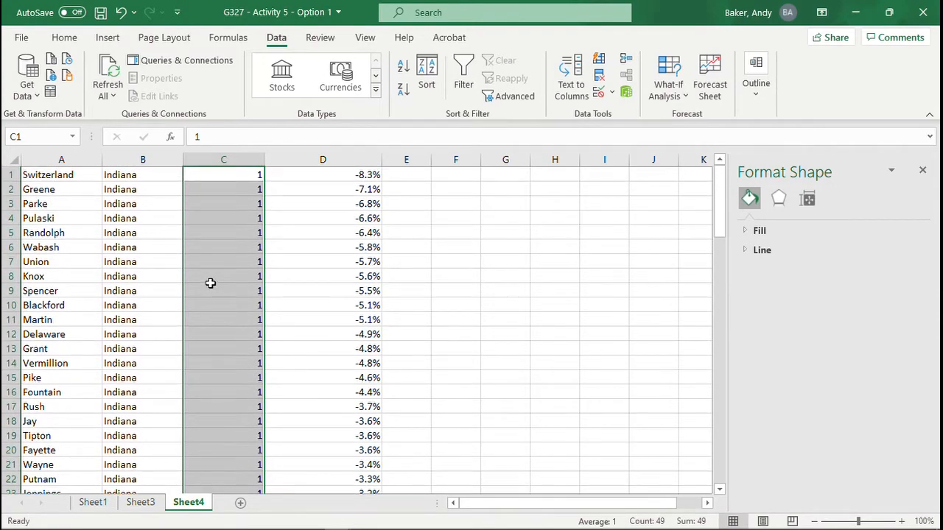
scroll(210, 281, down, 13)
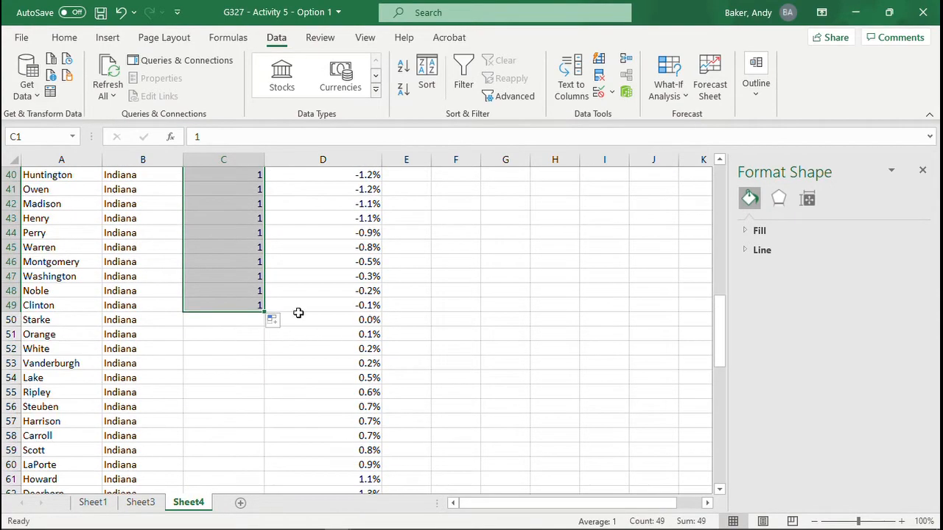
scroll(295, 314, up, 13)
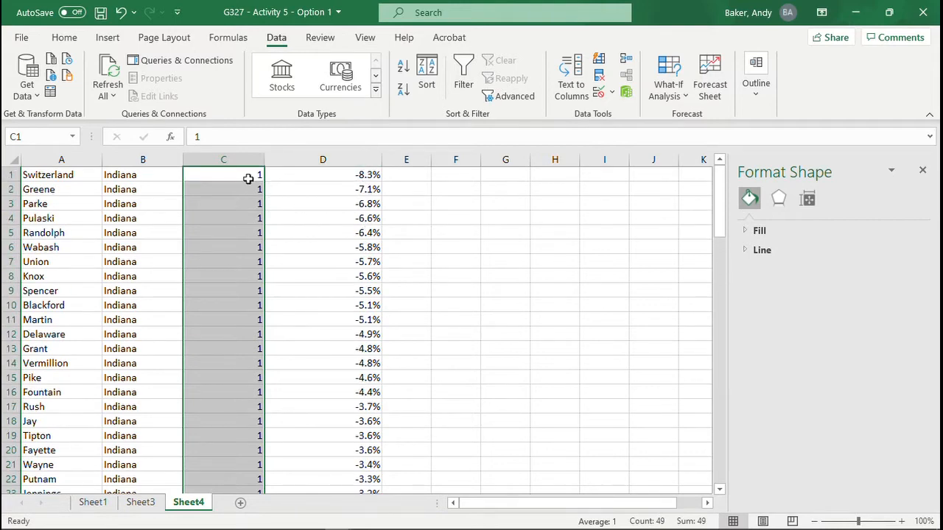
Step: Insert a Filled Map chart from A1:B49 and C1:C49, covering the counties that lost population
click(290, 243)
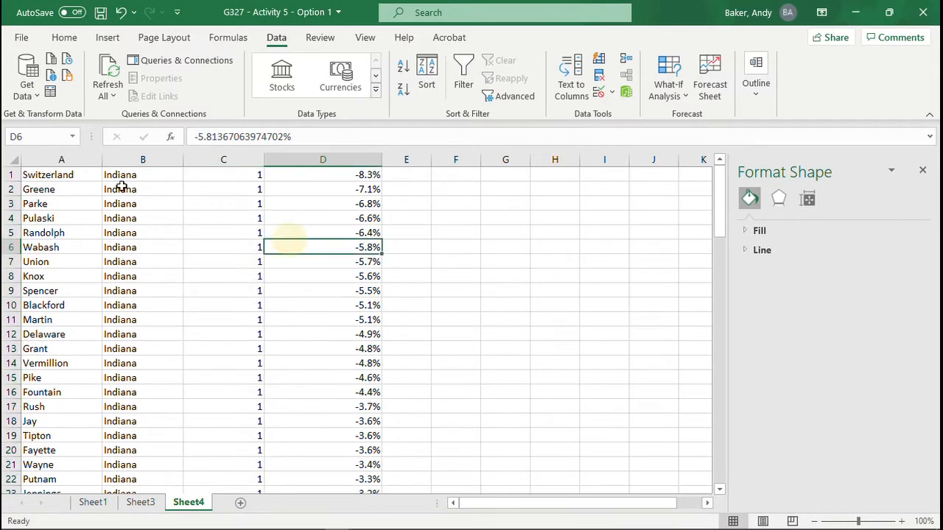
drag(35, 175, 172, 445)
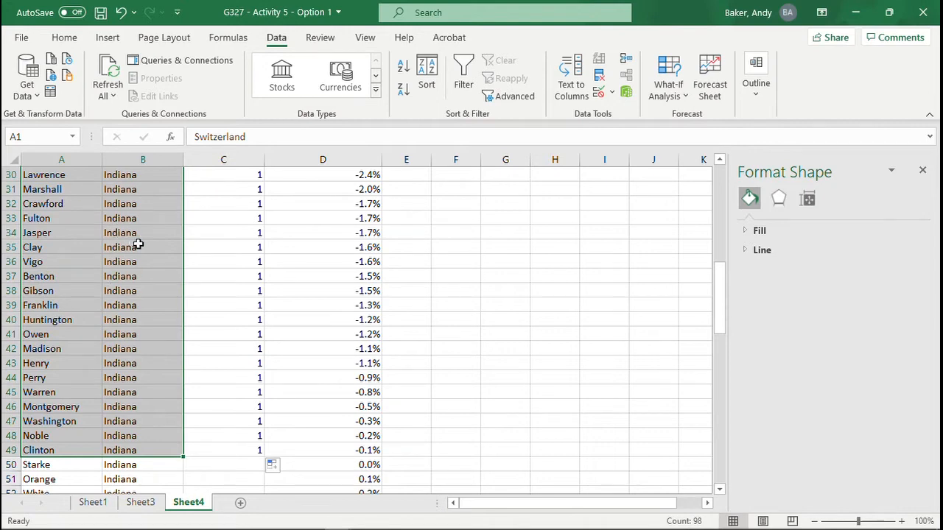
drag(722, 331, 721, 224)
drag(241, 174, 248, 413)
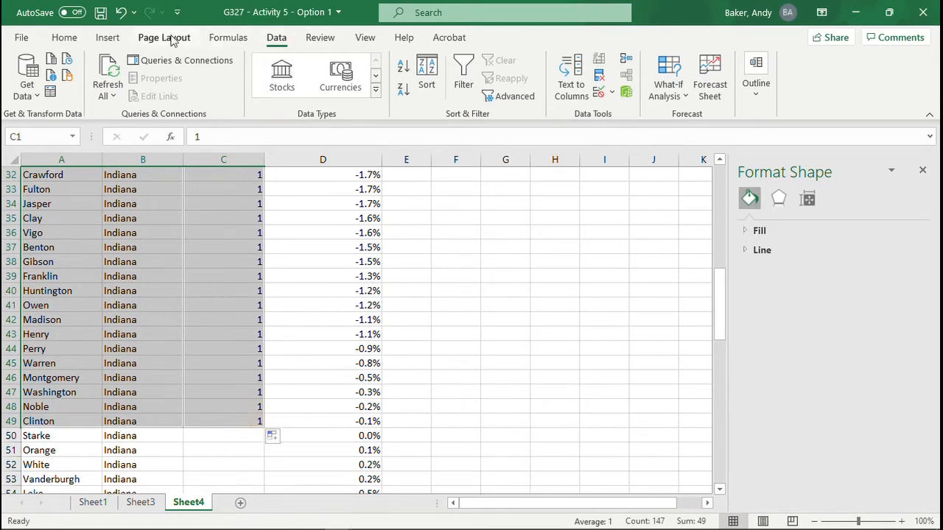
click(107, 37)
click(485, 83)
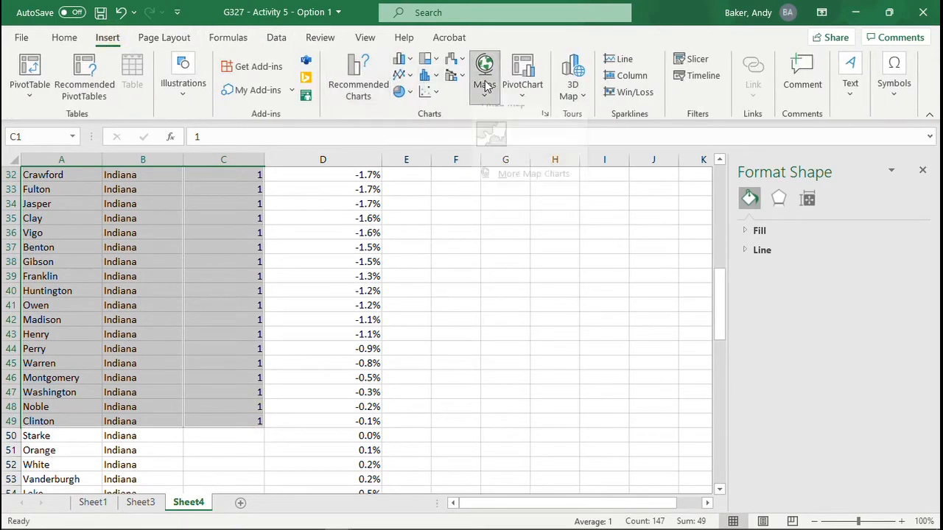
click(493, 136)
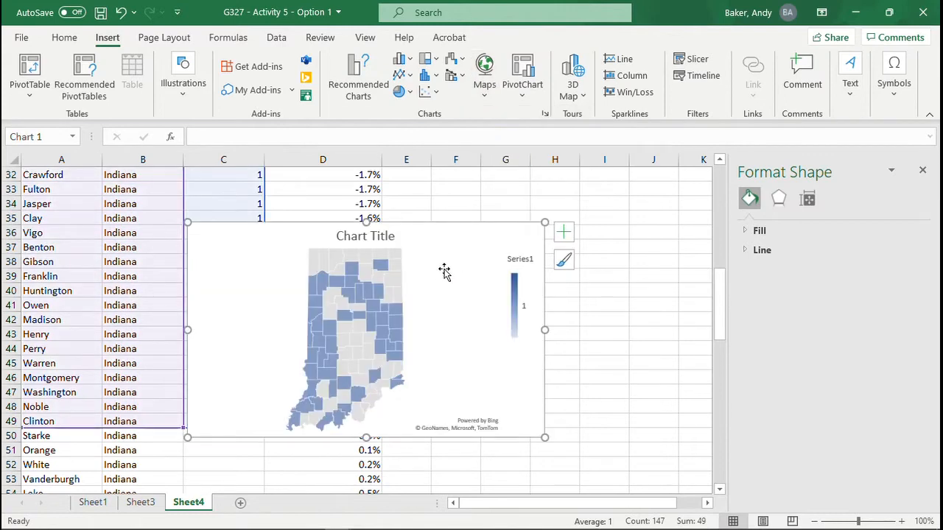
Step: Title the decreasing-population map chart "Counties With Decreasing Growth Rate, 2010 to 2020"
click(369, 237)
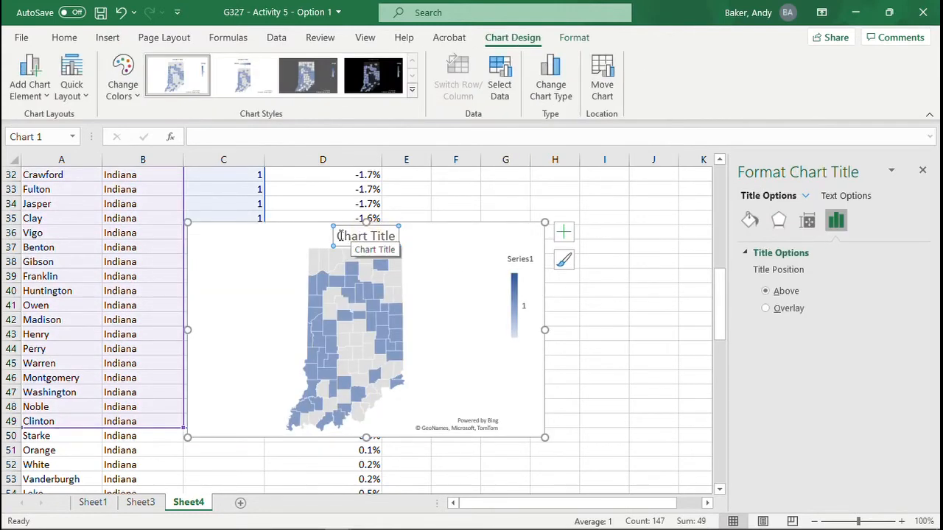
drag(340, 236, 405, 240)
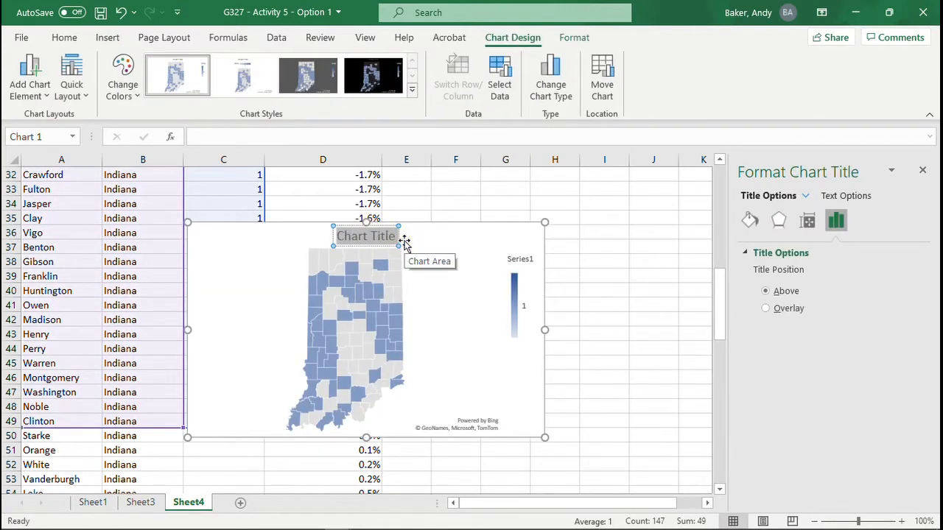
text(Counties)
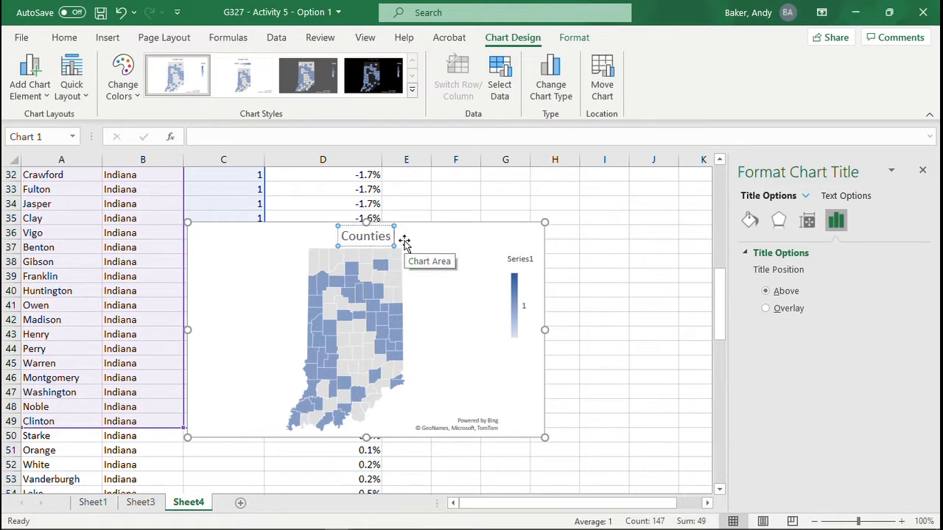
text( With Dec)
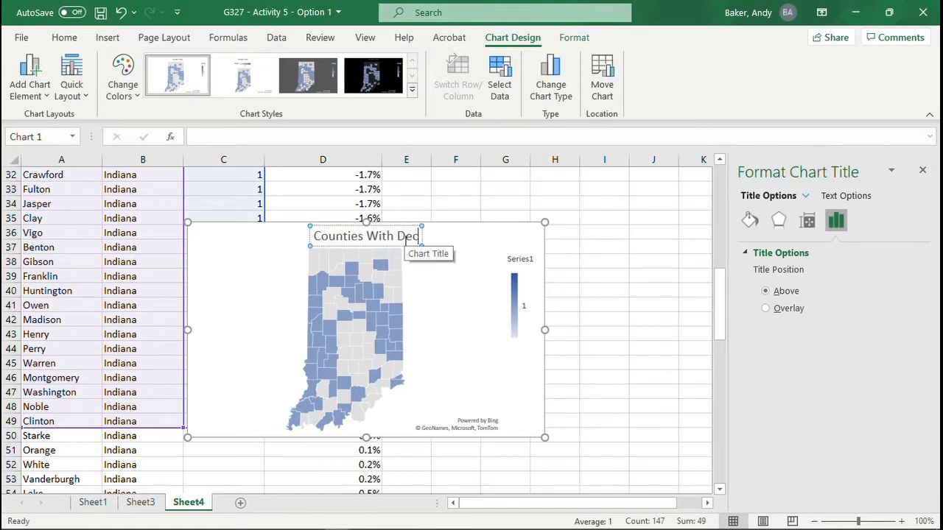
text(reasing Gro)
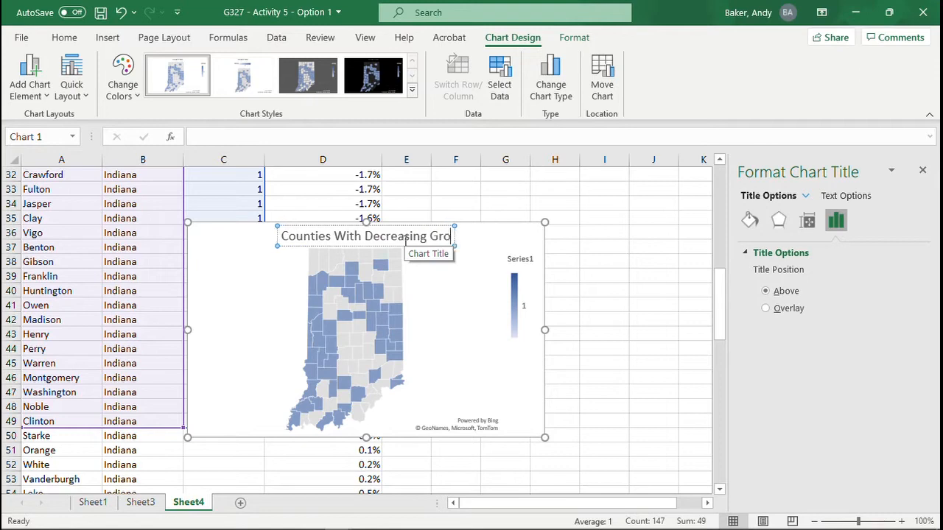
text(wth Rate,)
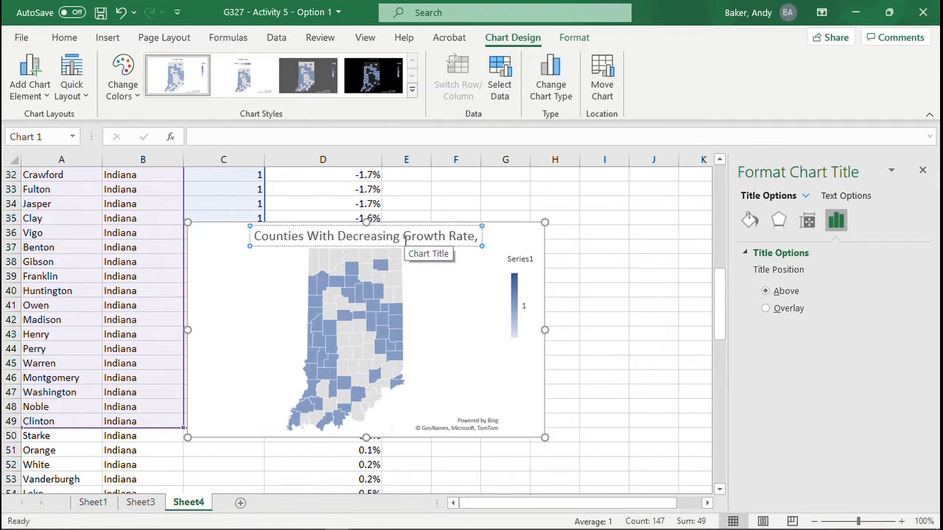
text( 2010 to 202)
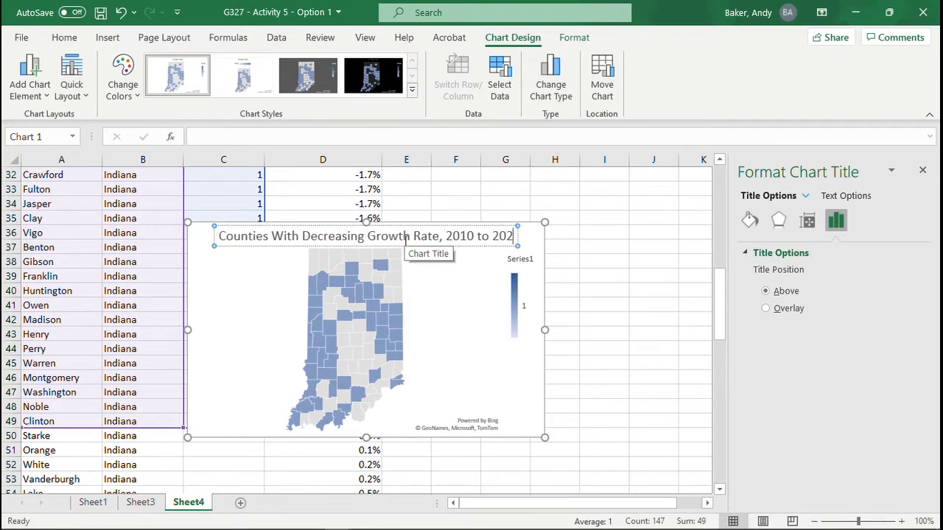
text(0)
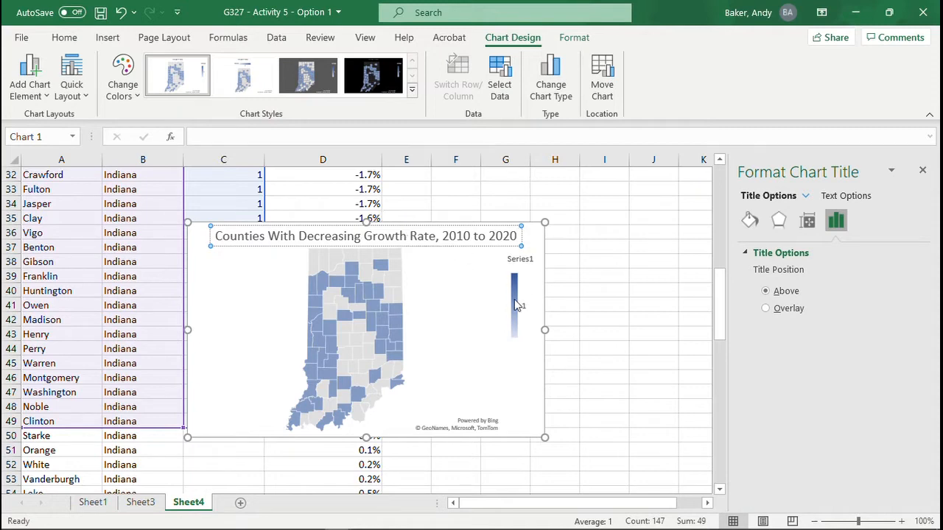
Step: Delete the Series1 legend from the map chart and copy the chart
click(515, 296)
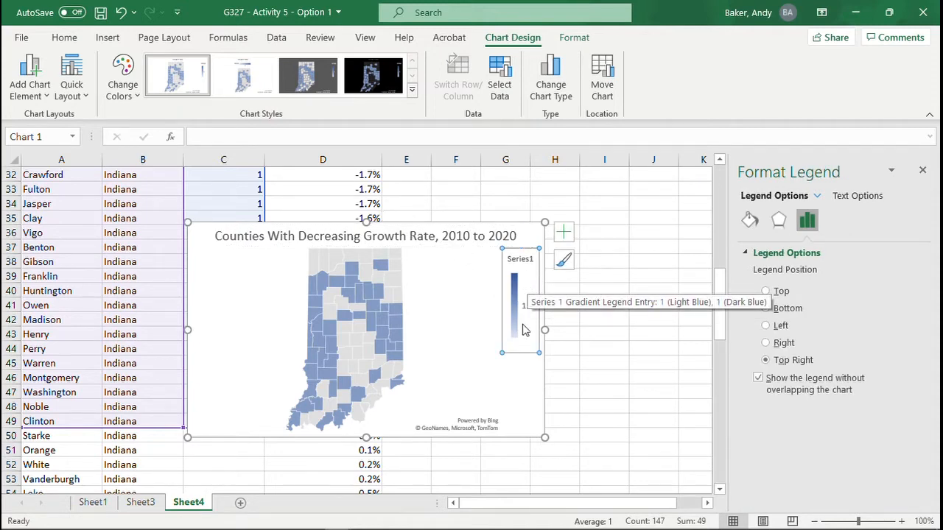
key(Delete)
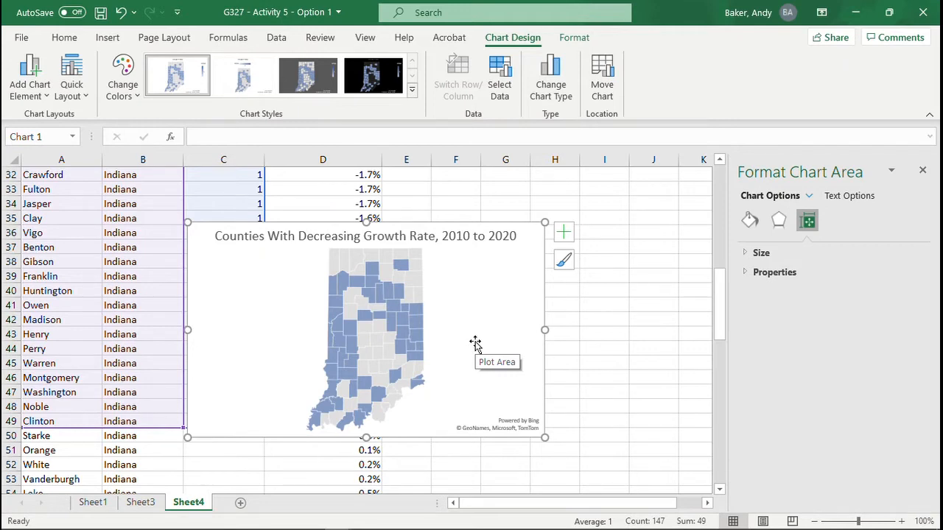
key(ctrl+c)
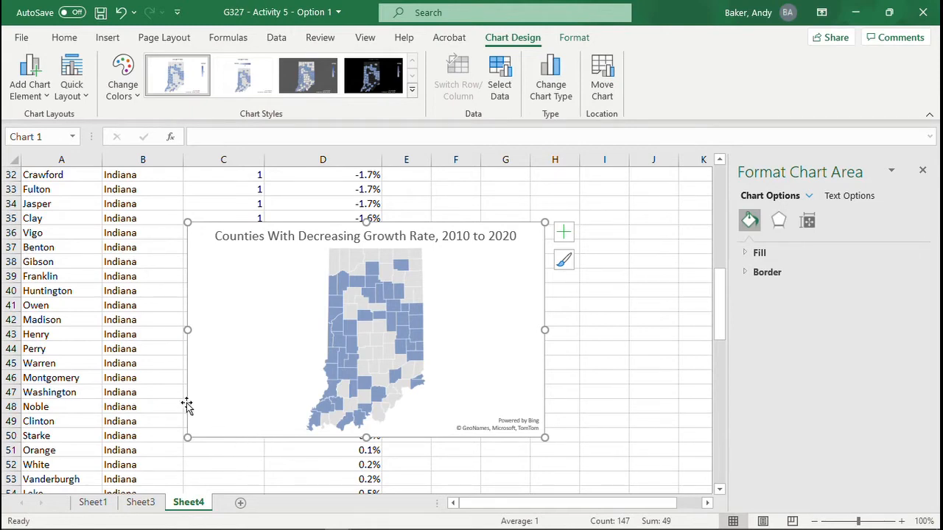
Step: Return to Sheet1 and save the workbook
click(102, 504)
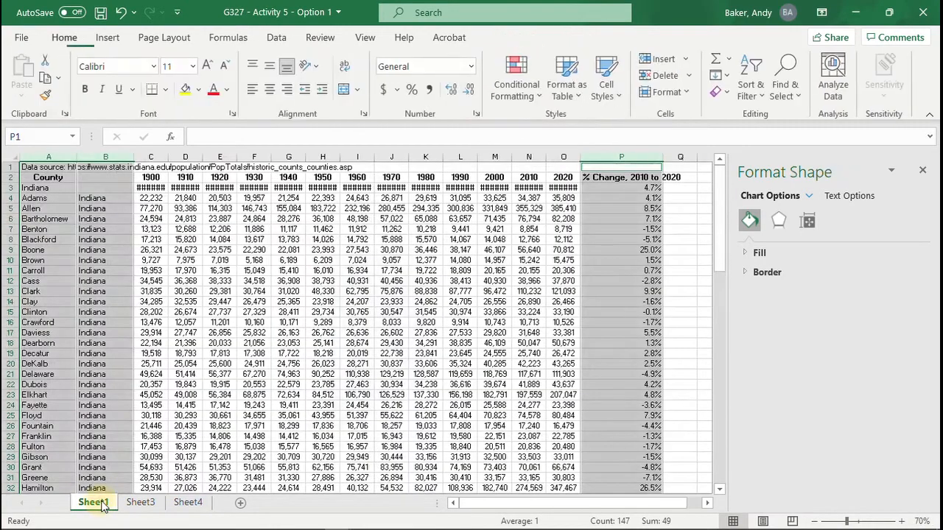
click(252, 334)
click(101, 13)
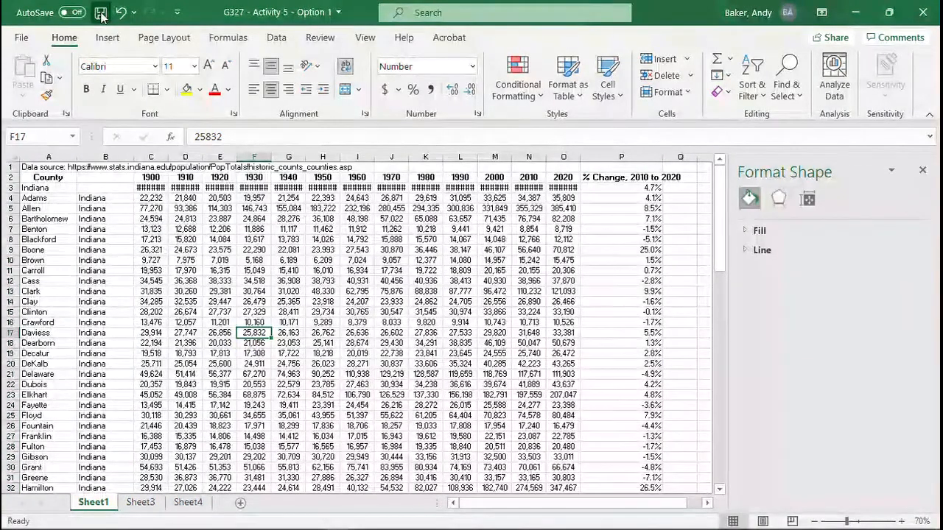
click(171, 241)
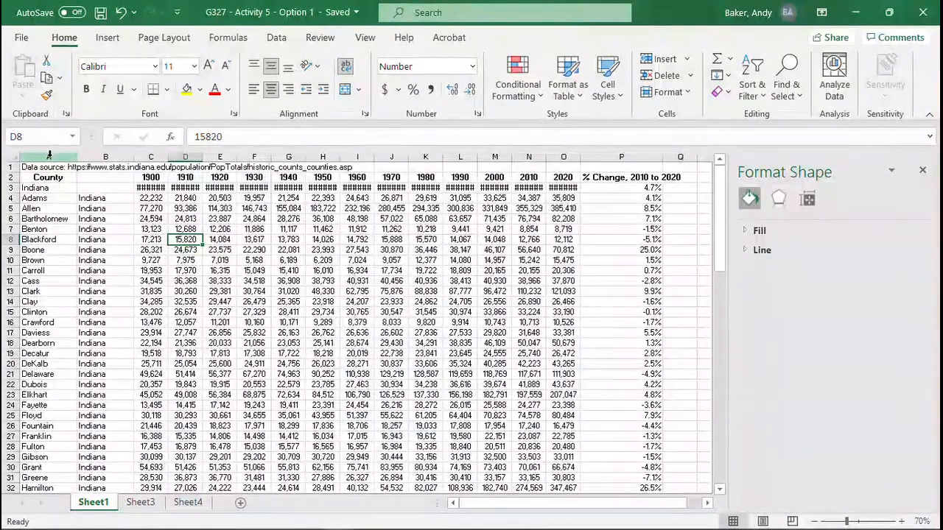
Step: Copy the county and state columns A:B and the 1980 to 2020 columns K:O from Sheet1 into a new sheet
drag(49, 154, 103, 159)
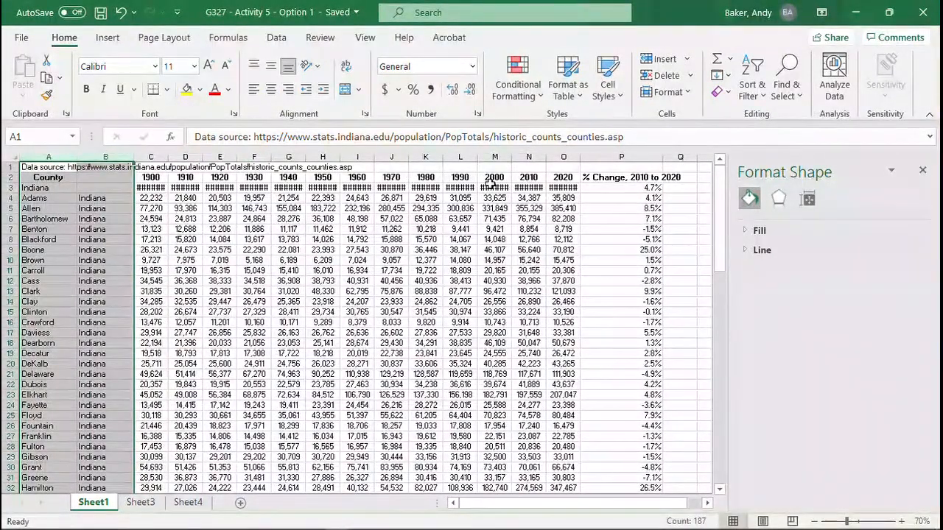
ctrl+click(427, 157)
drag(448, 157, 527, 157)
ctrl+click(562, 156)
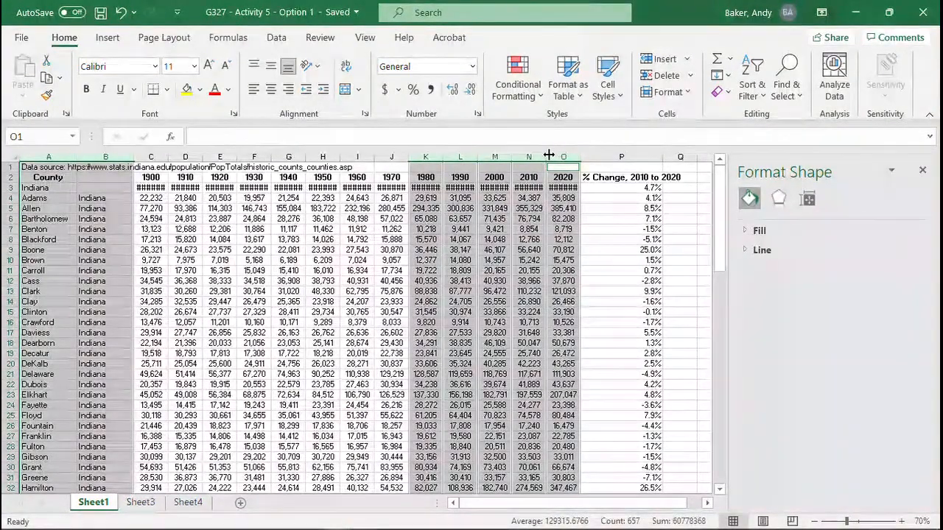
key(ctrl+c)
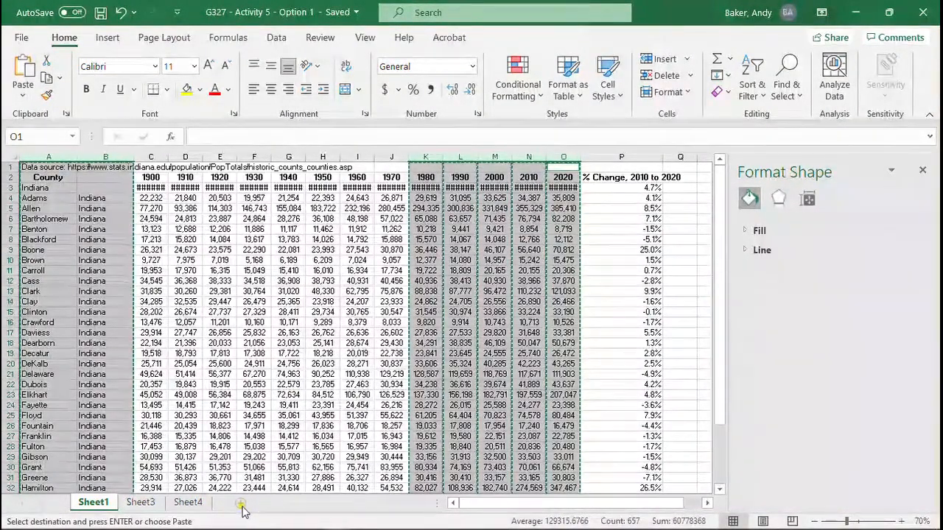
click(241, 504)
key(ctrl+v)
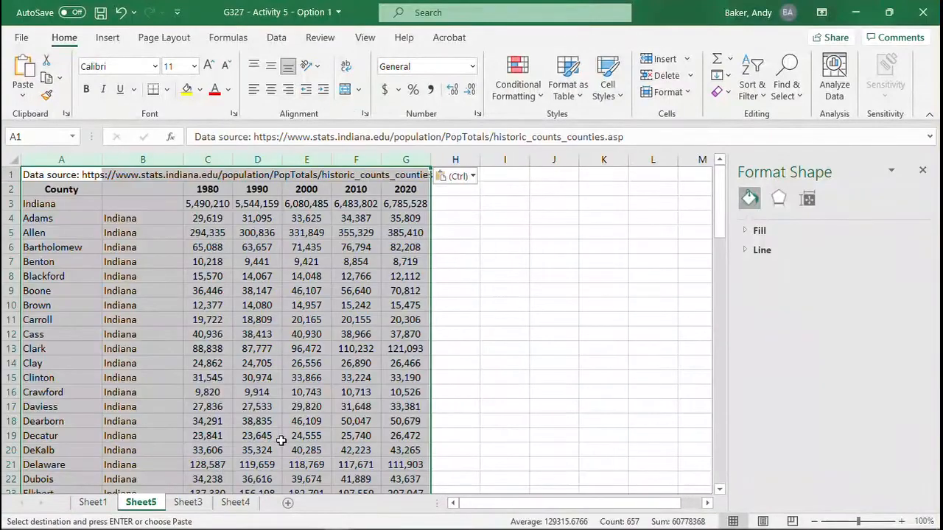
click(514, 379)
Step: Insert a blank column before each of the 1990, 2000, 2010 and 2020 population columns
click(260, 159)
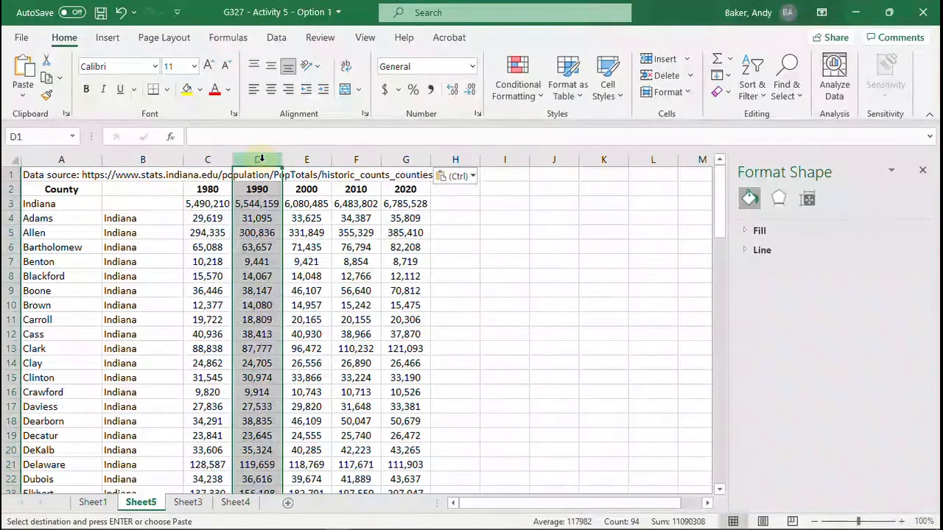
right_click(261, 161)
click(313, 286)
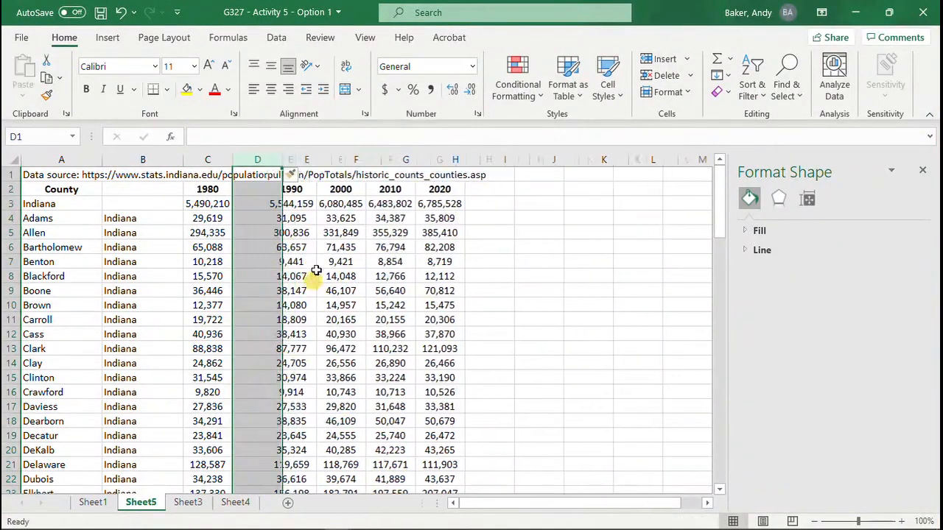
click(356, 159)
right_click(356, 162)
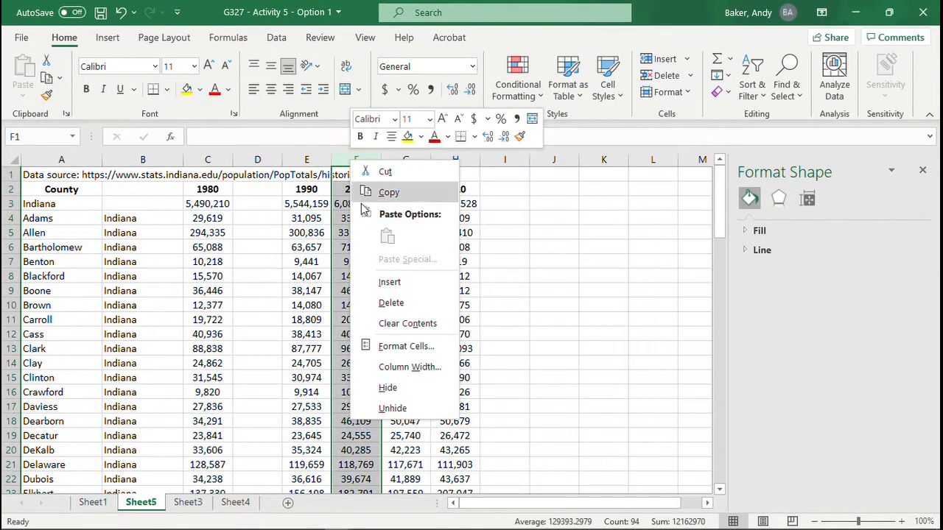
click(389, 282)
click(445, 159)
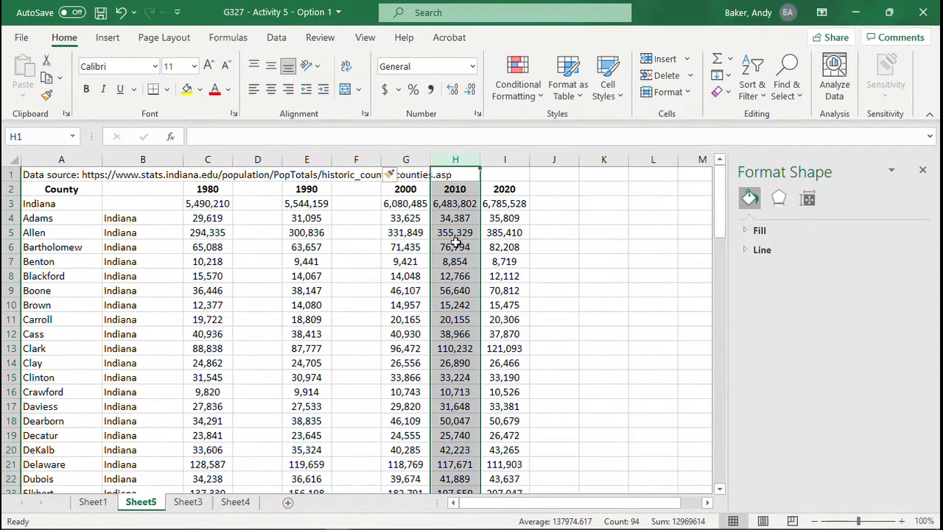
right_click(460, 166)
click(500, 286)
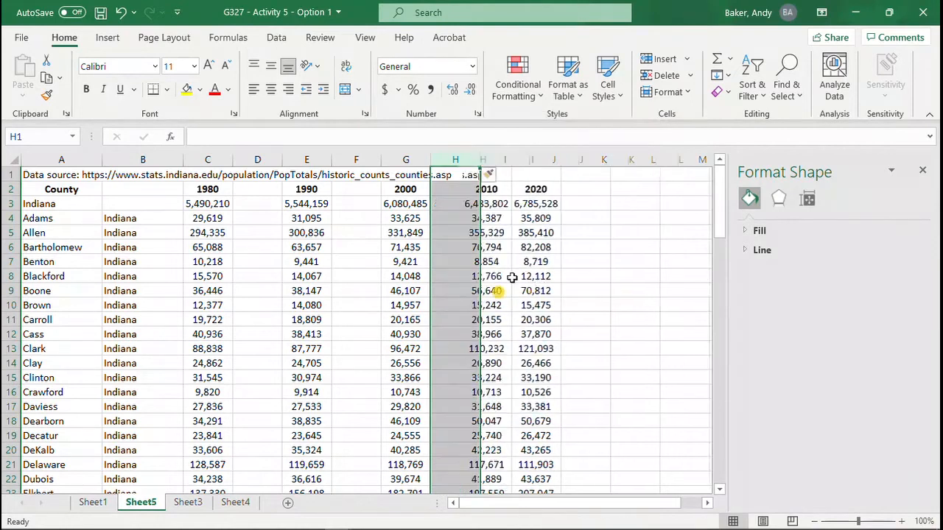
click(545, 159)
right_click(546, 162)
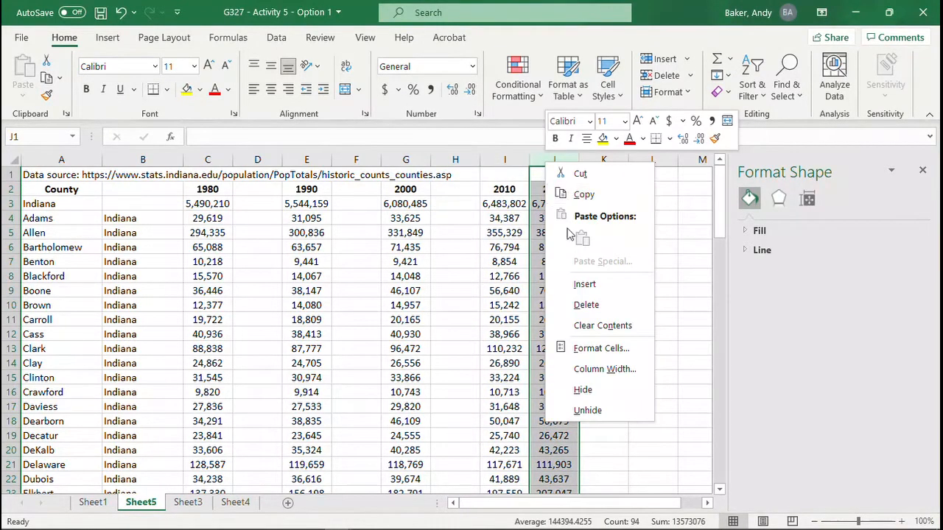
click(587, 282)
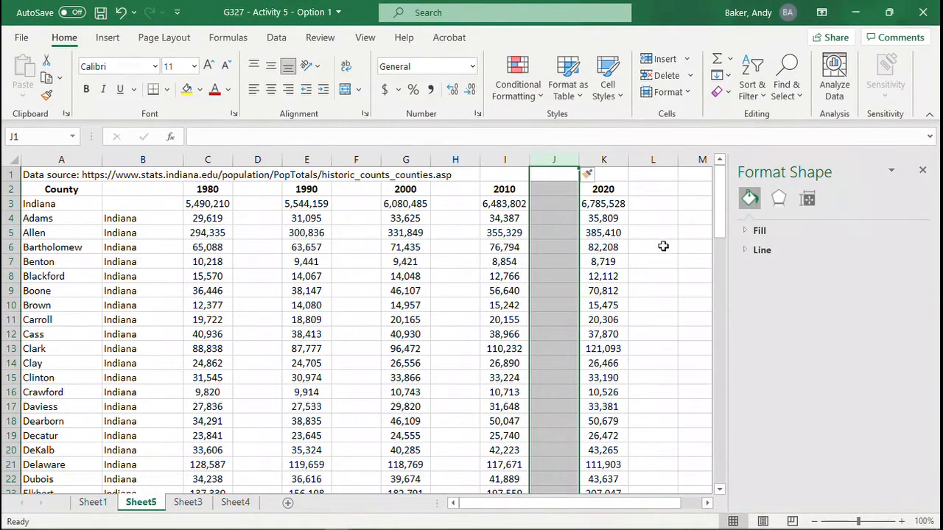
click(546, 244)
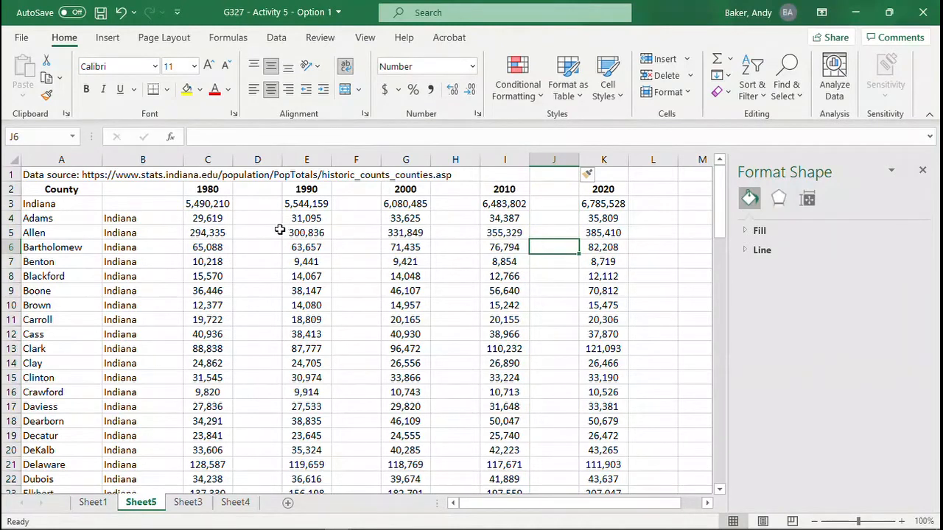
Step: Enter the formula =(E4-C4)/C4 in D4 to calculate Adams County's 1980 to 1990 population change
click(257, 216)
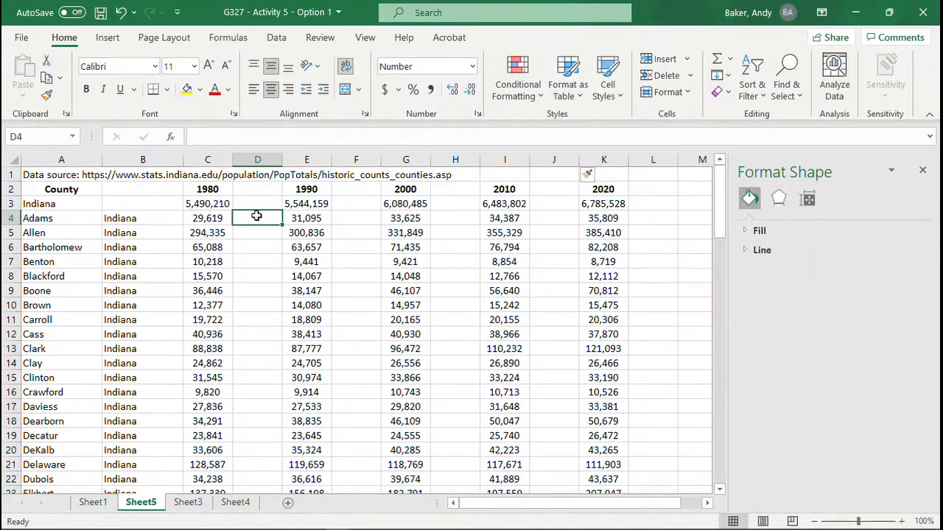
text(=)
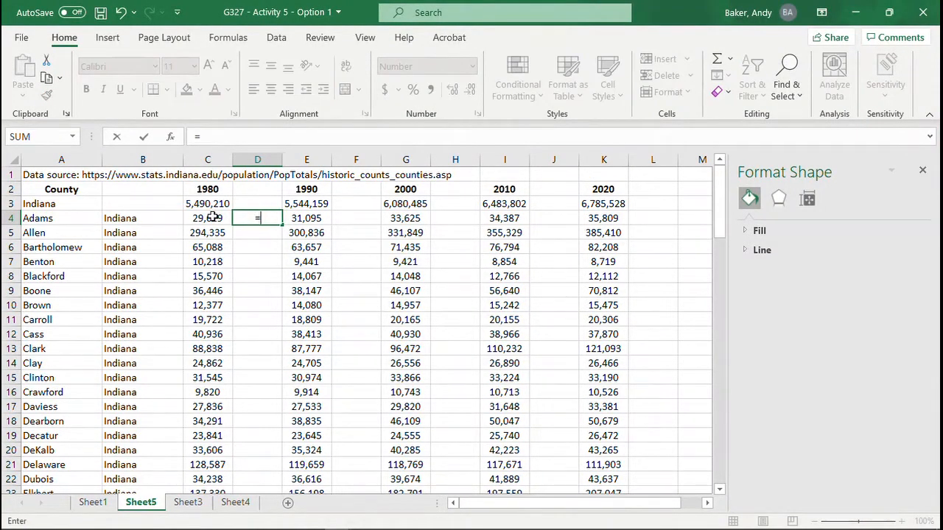
text(()
click(304, 218)
text(-)
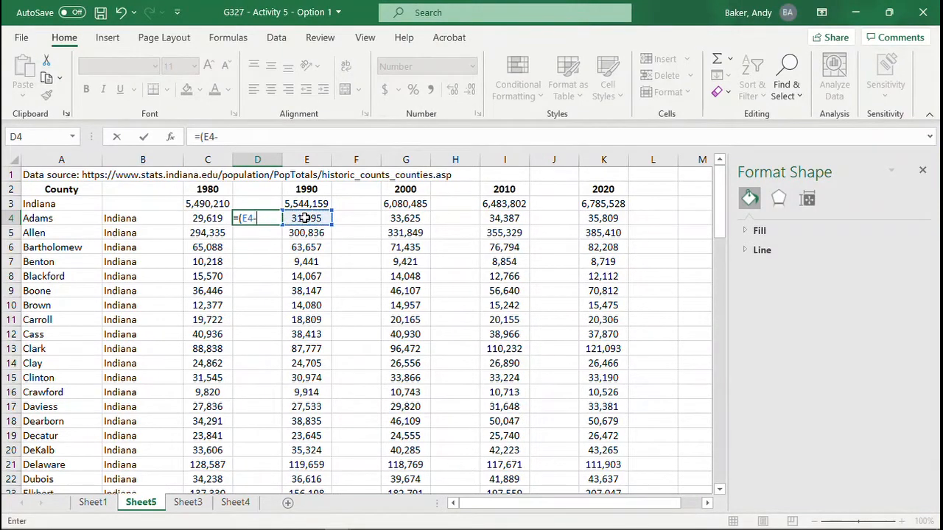
click(208, 217)
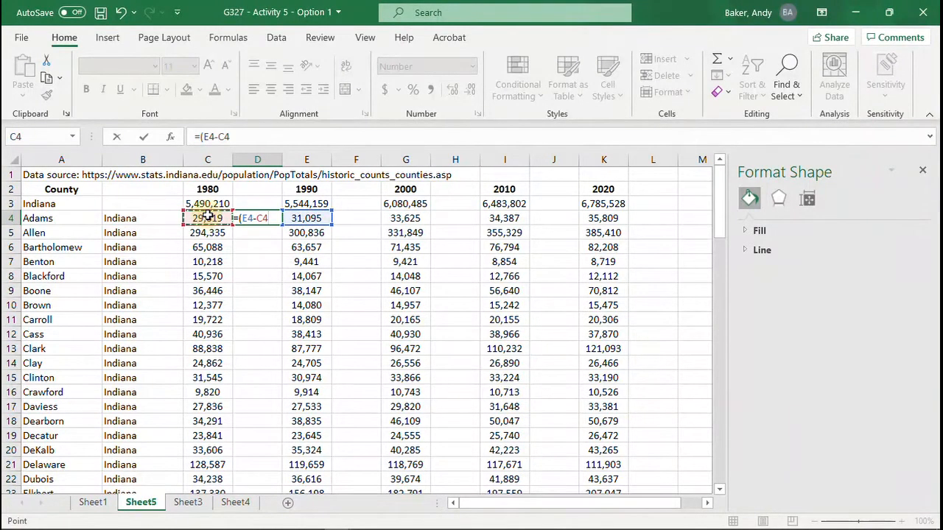
text())
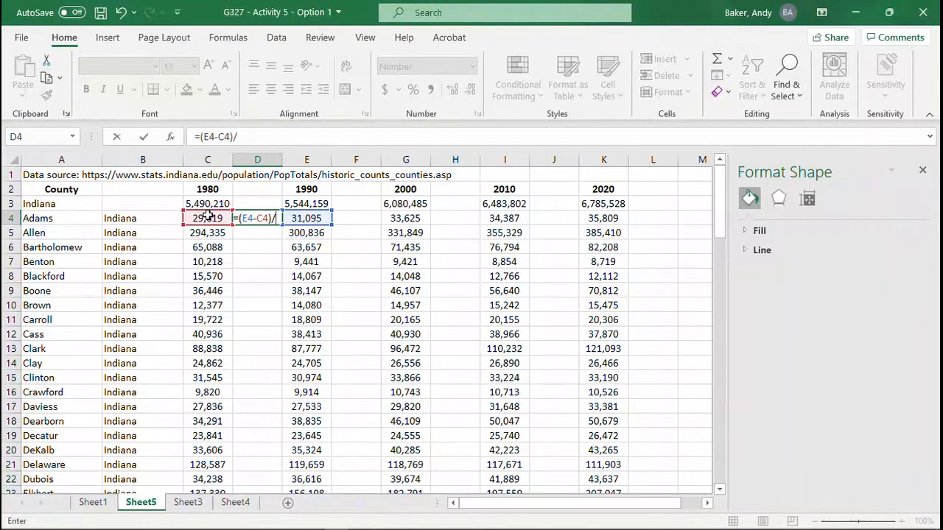
text(/)
click(208, 216)
key(Return)
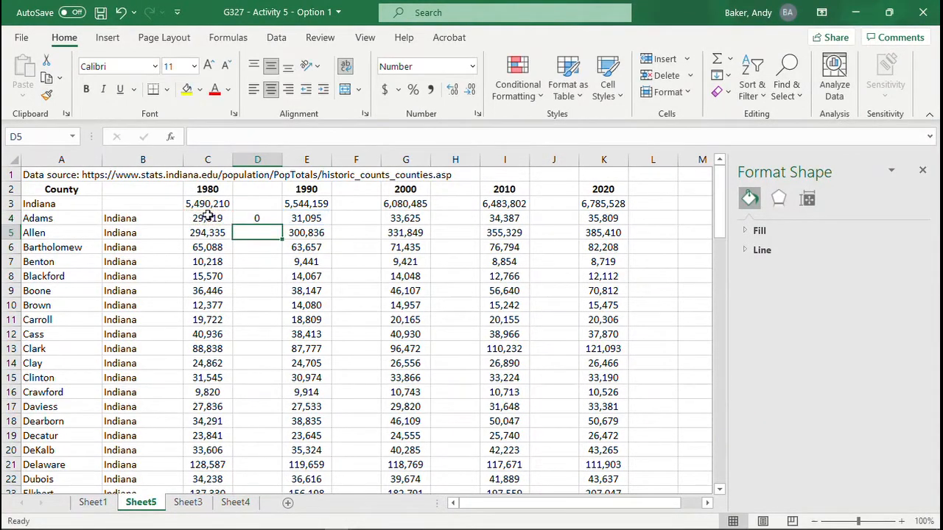
Step: Fill the 1980 to 1990 change formula from D4 down to D95 and format the range as Percentage with 1 decimal place
click(270, 217)
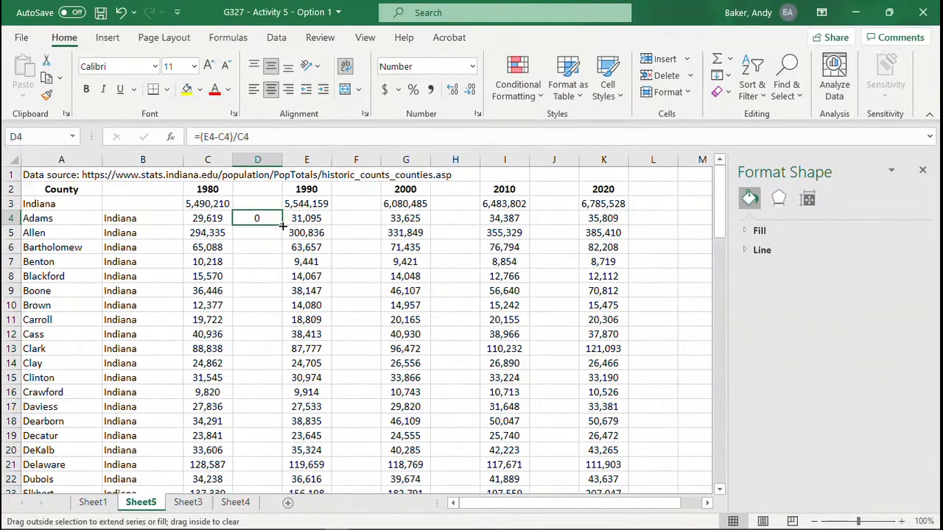
drag(282, 226, 270, 459)
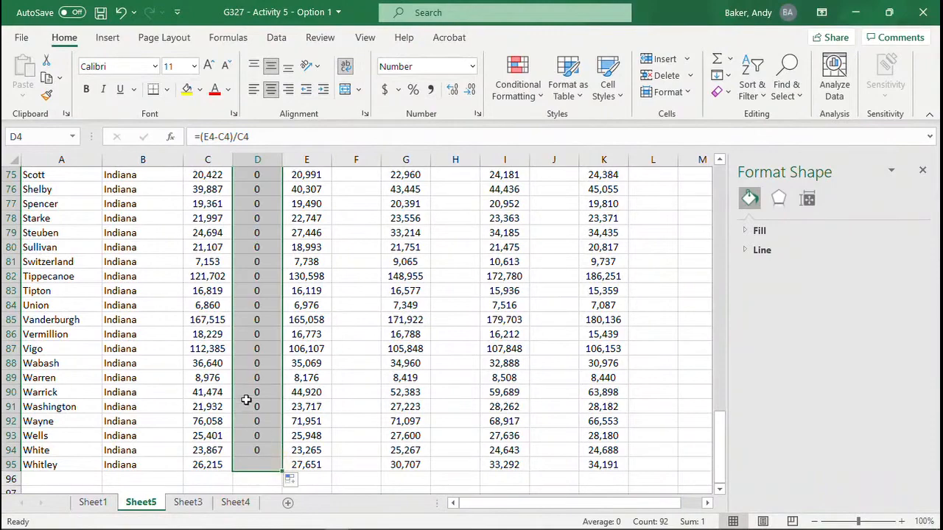
right_click(257, 376)
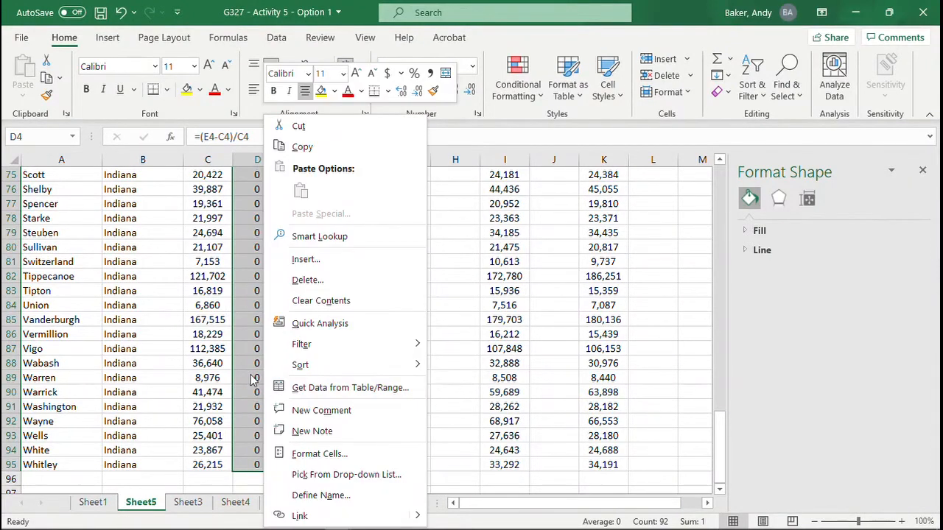
click(305, 455)
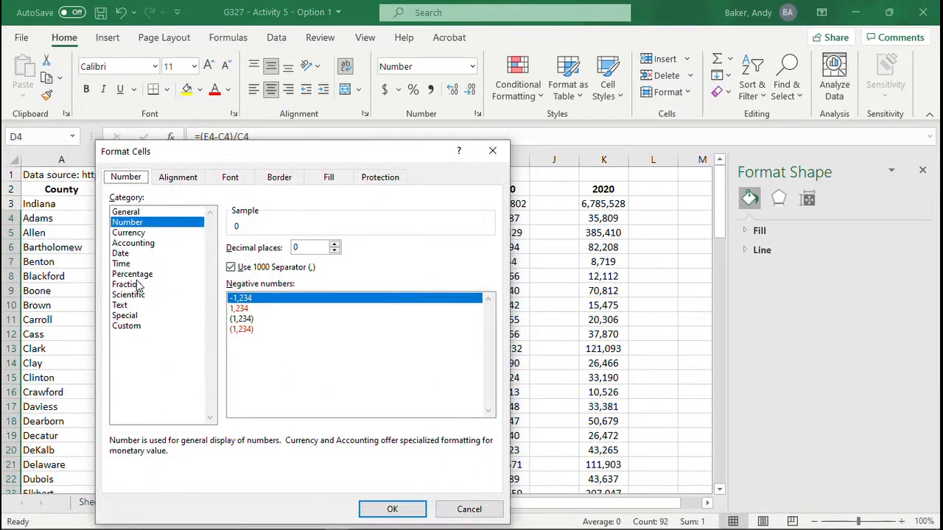
click(132, 274)
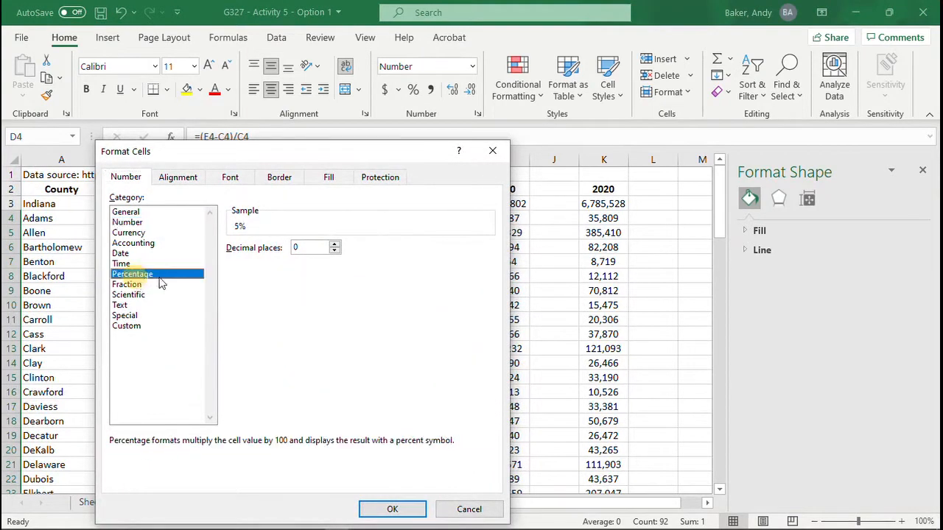
click(335, 245)
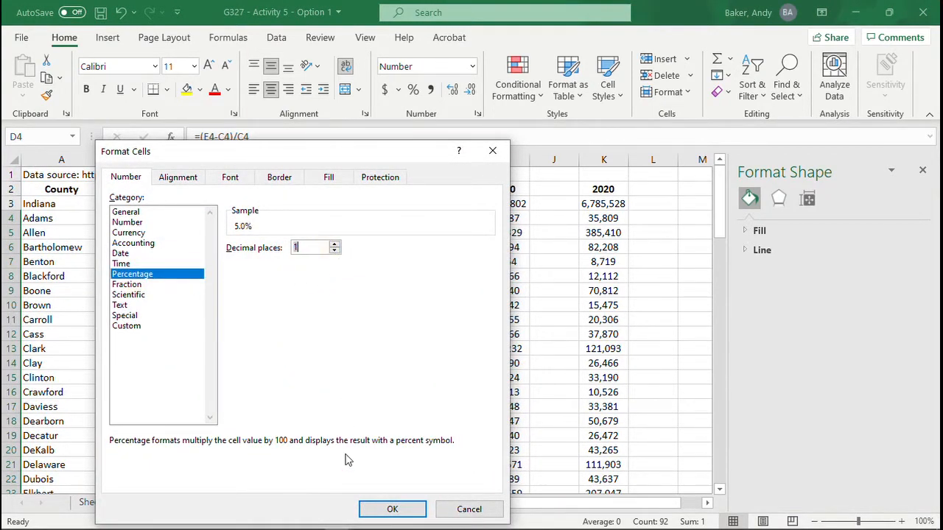
click(391, 509)
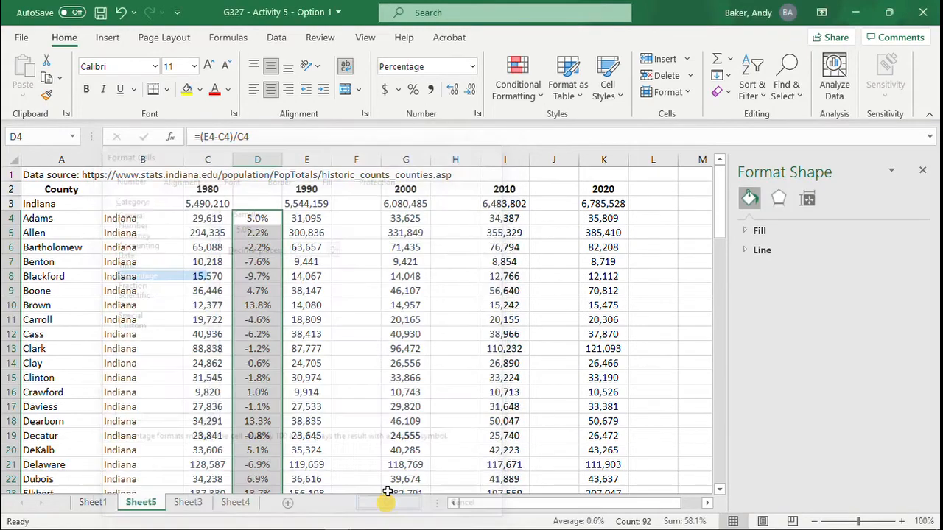
scroll(268, 295, down, 2)
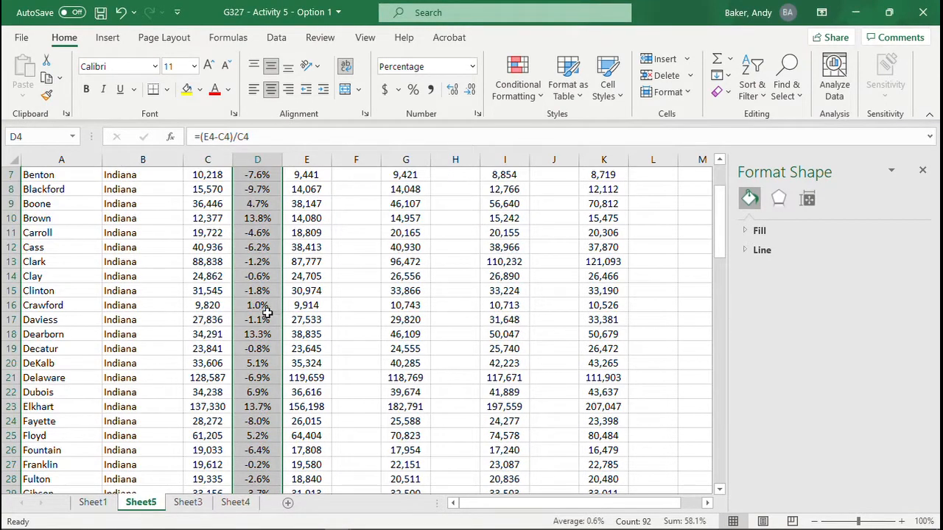
scroll(280, 298, up, 2)
Step: Enter the formula =(G4-E4)/E4 in F4 to calculate Adams County's 1990 to 2000 population change
click(352, 218)
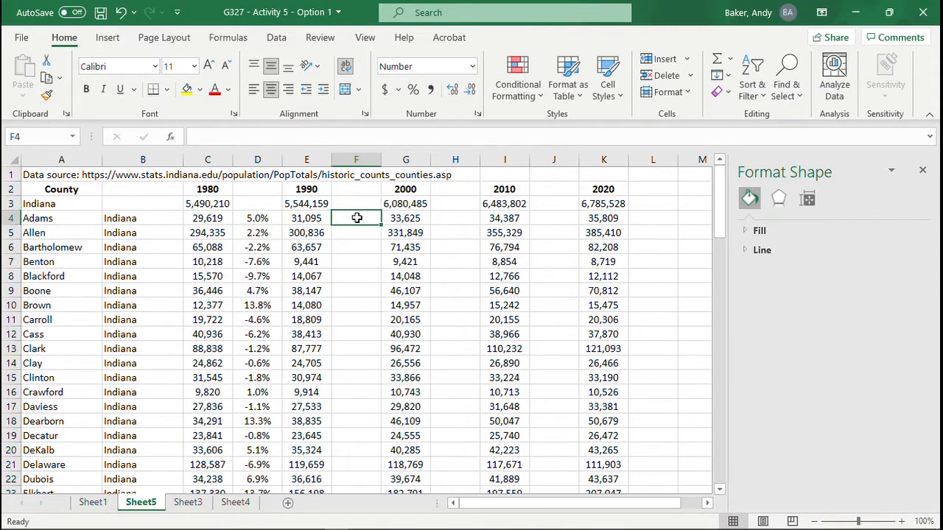
text(=)
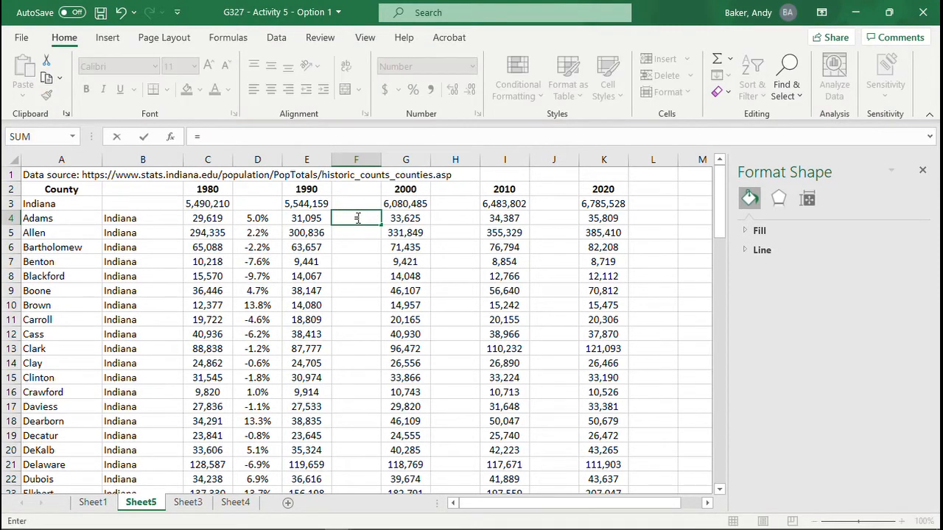
text(()
click(403, 219)
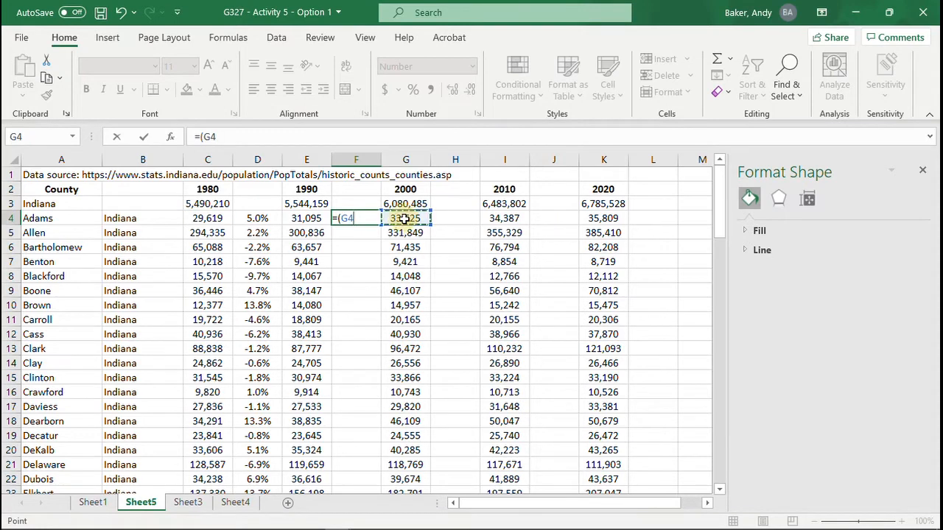
text(-)
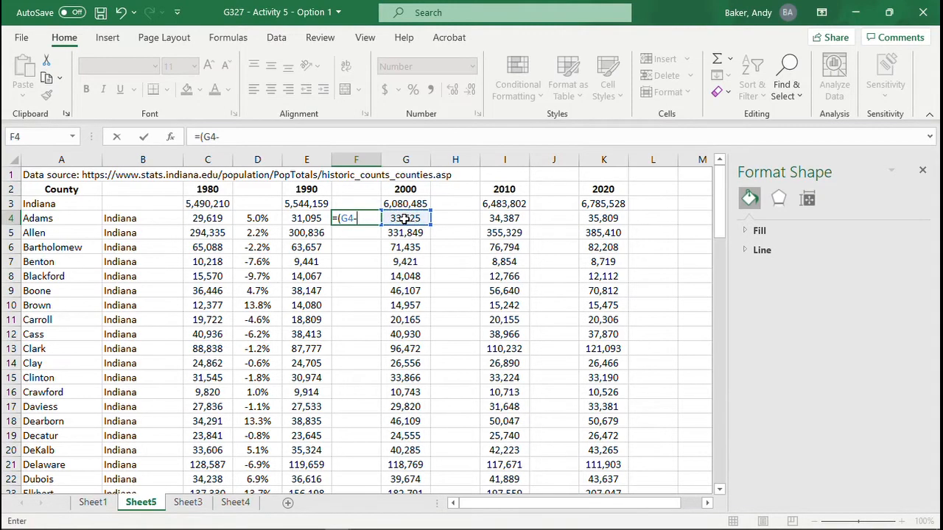
click(306, 218)
text())
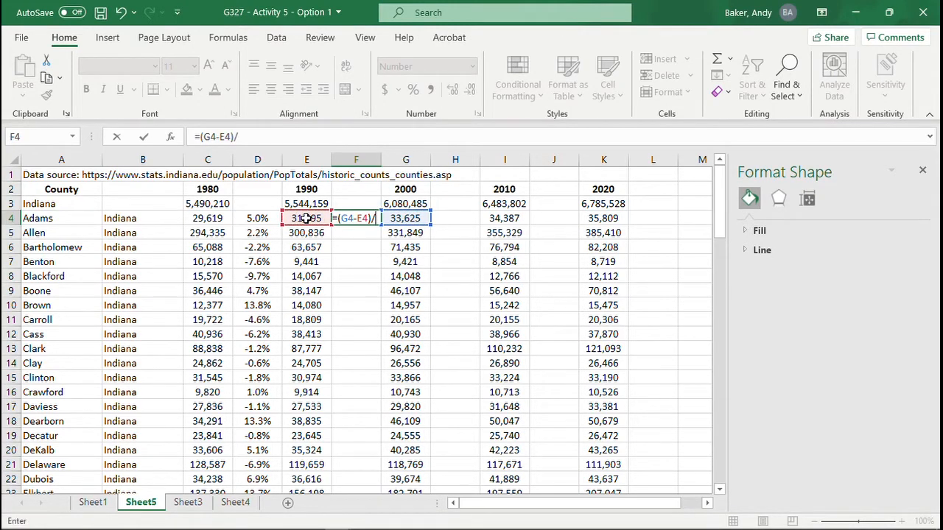
text(/)
click(305, 218)
key(Return)
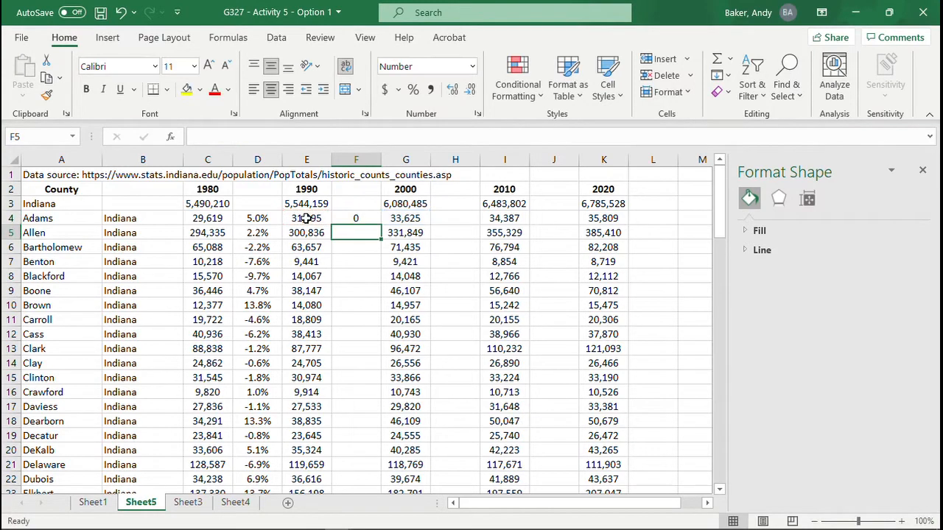
Step: Fill the 1990 to 2000 change formula from F4 down to F95 and format the range as Percentage with 1 decimal place
click(356, 218)
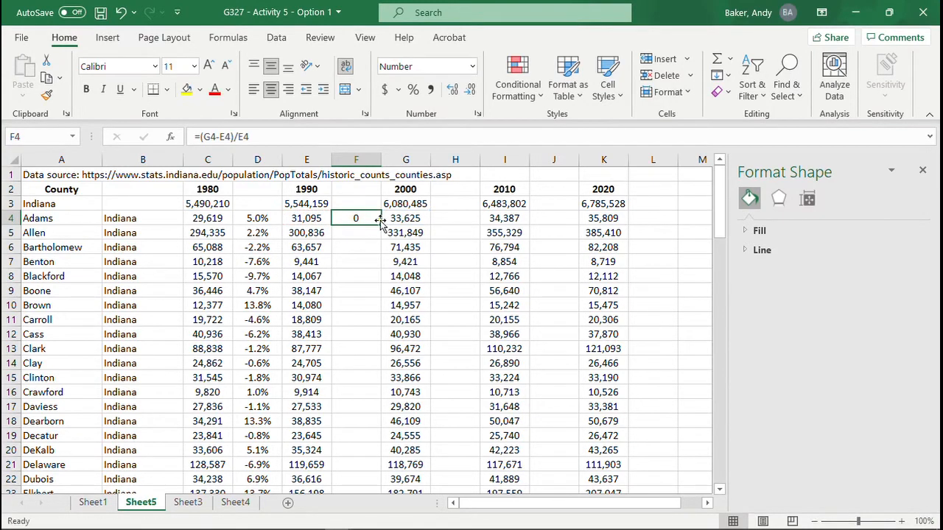
drag(381, 224, 368, 468)
right_click(360, 427)
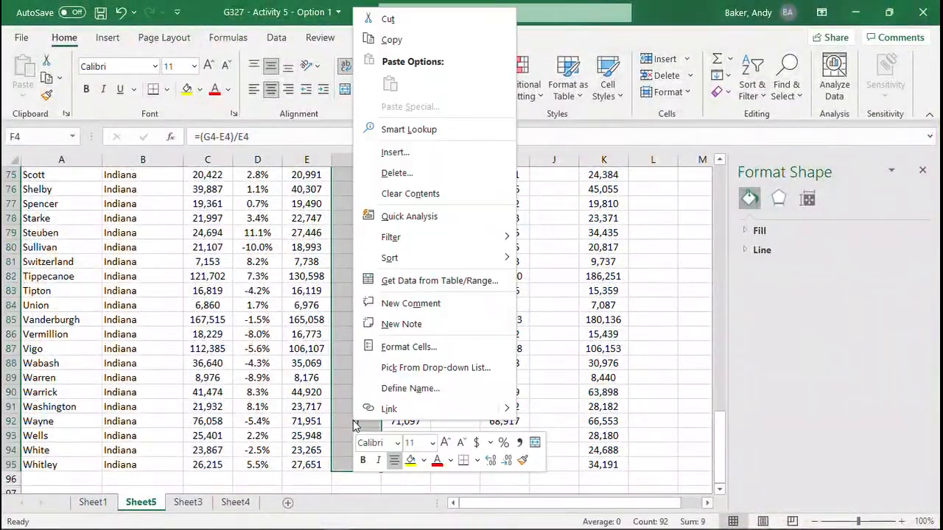
click(400, 406)
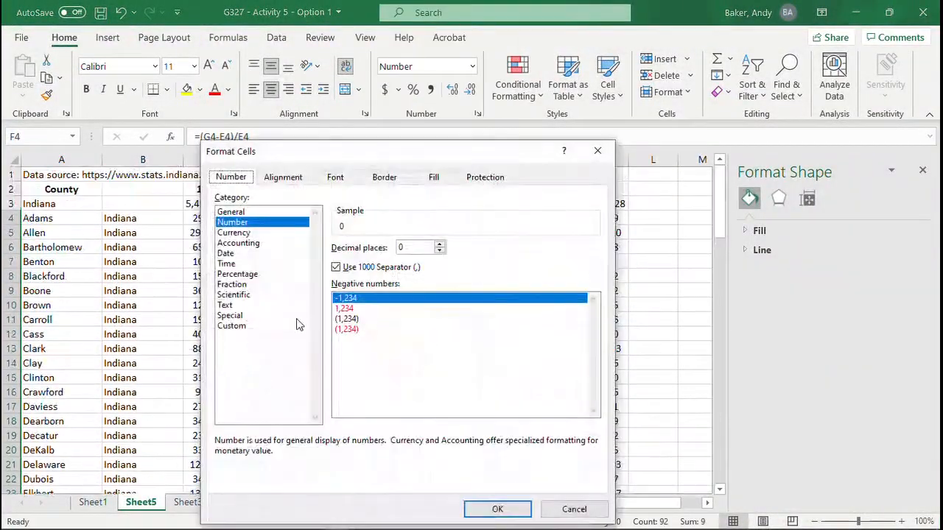
click(237, 274)
click(439, 245)
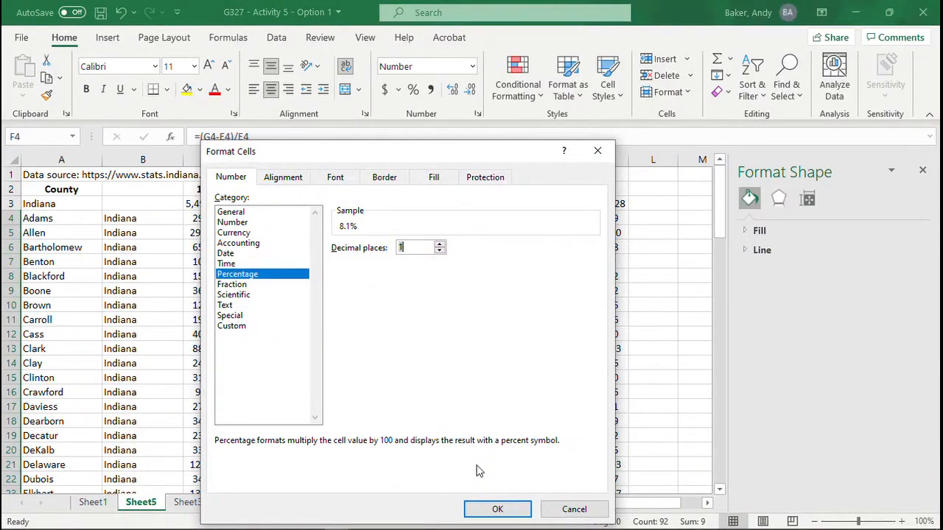
click(496, 508)
Step: Delete row 3, which holds the Indiana state totals, from the decade change sheet
click(511, 390)
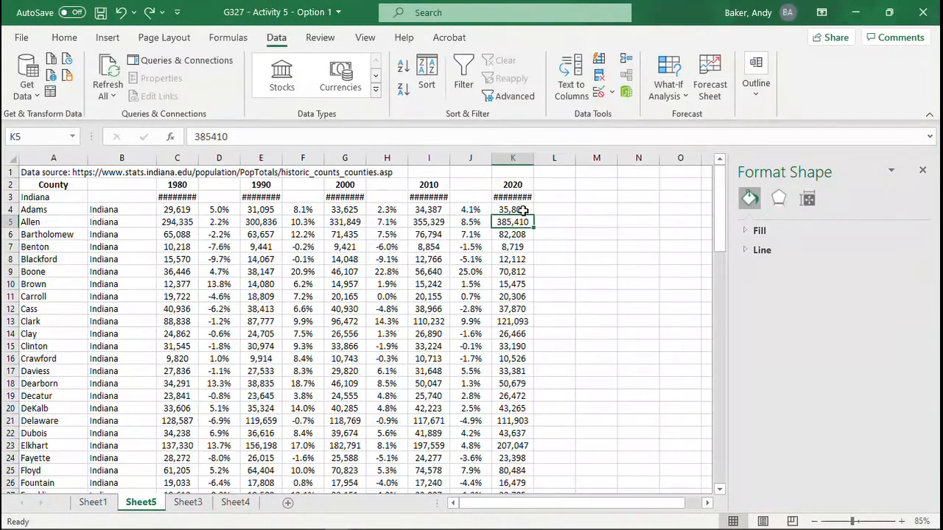
click(522, 209)
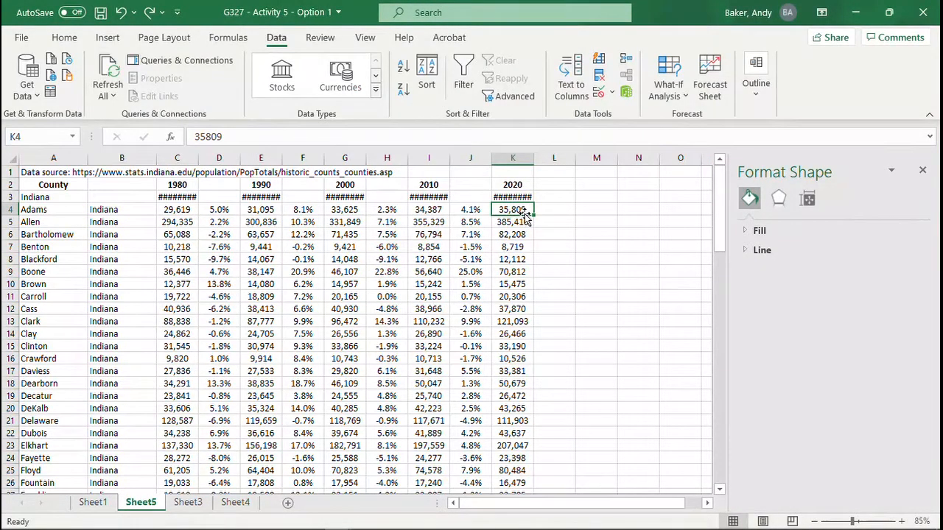
click(10, 197)
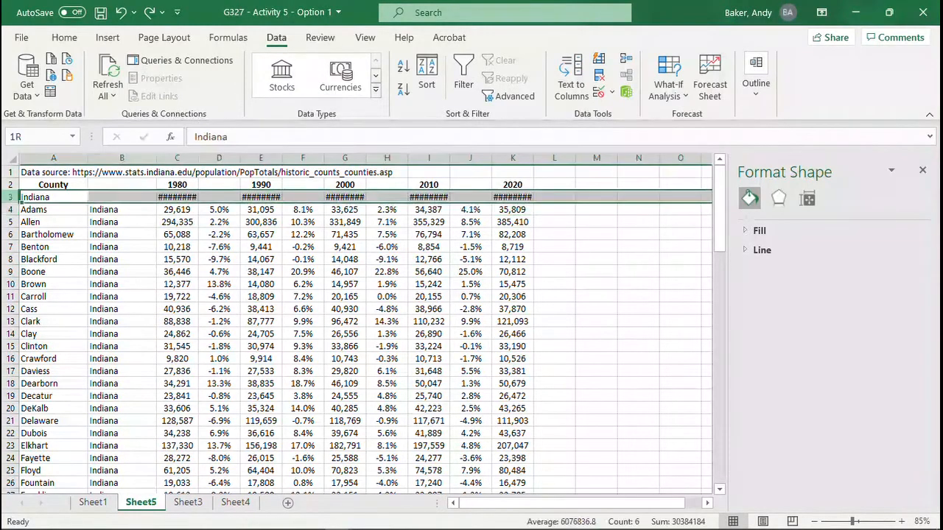
right_click(12, 200)
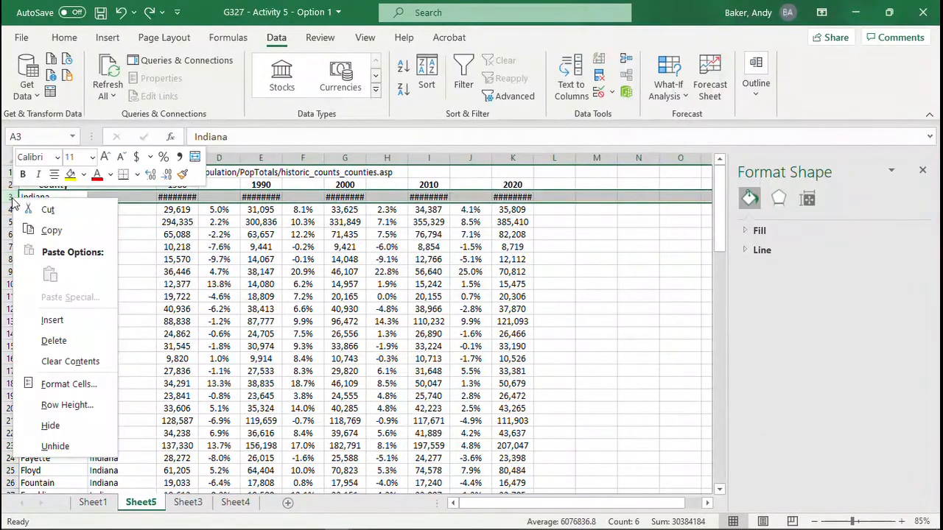
click(54, 340)
click(219, 283)
Step: Enter the column header "% Change 1980s" in D2, with the decade on its own line
click(220, 184)
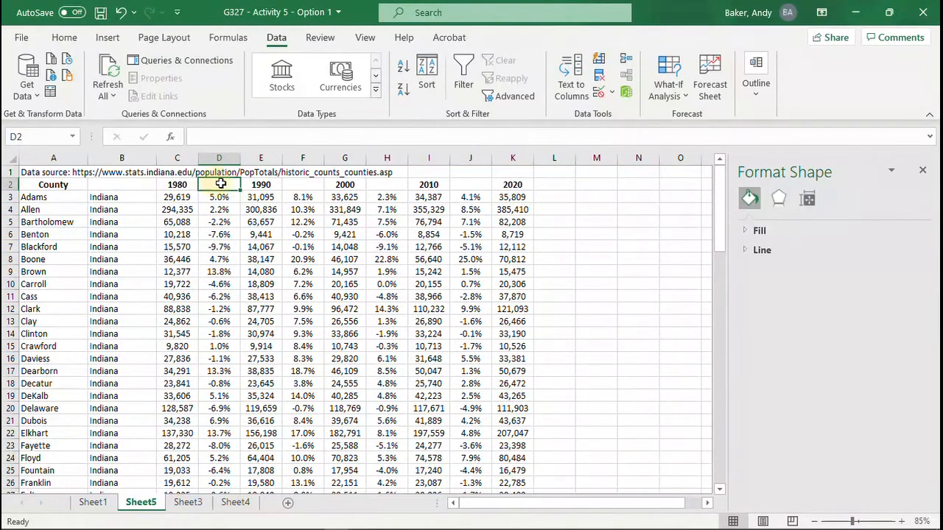
text(% Change)
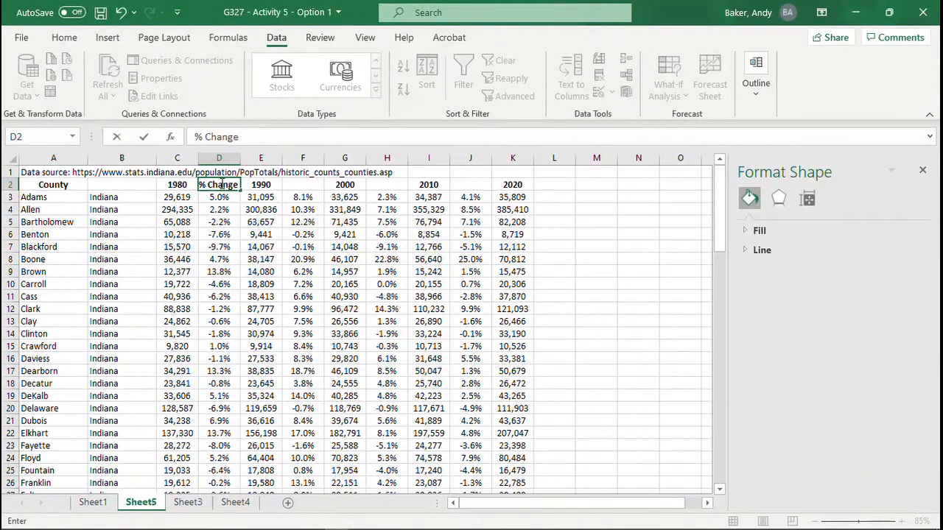
key(alt+Return)
text(1980s)
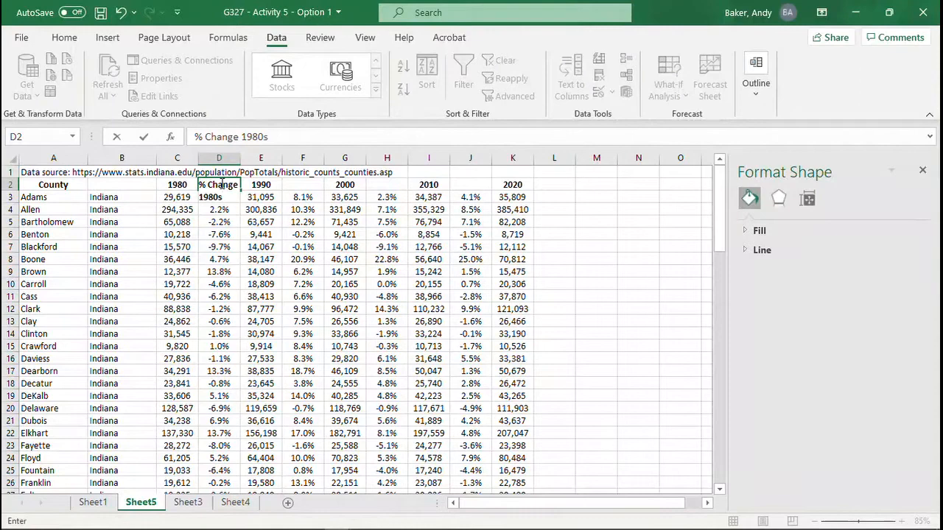
Step: Enter the column header "% Change 1990s" in F2, with the decade on its own line
click(306, 186)
text(% Change)
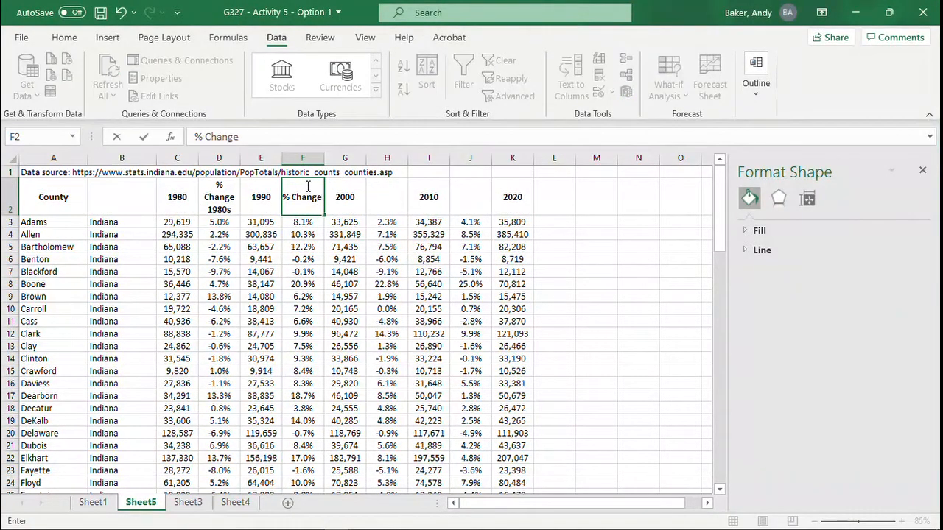
key(alt+Return)
text(199)
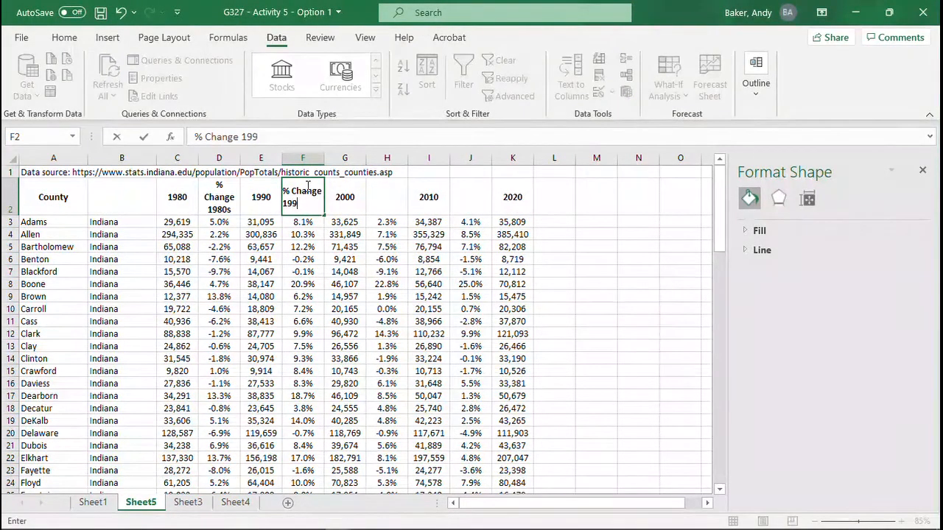
text(0s)
key(Tab)
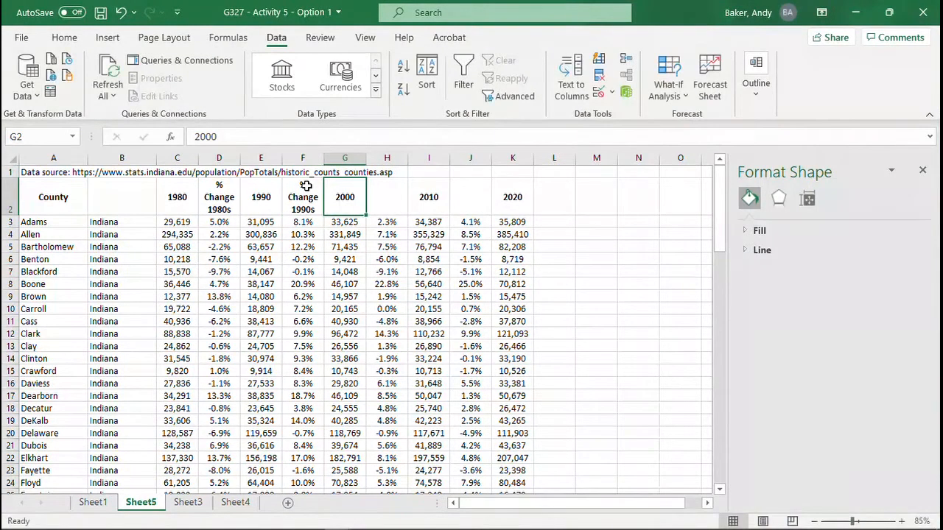
Step: Enter the column header "% Change 2000s" in H2 for the 2000 to 2010 change column
key(Tab)
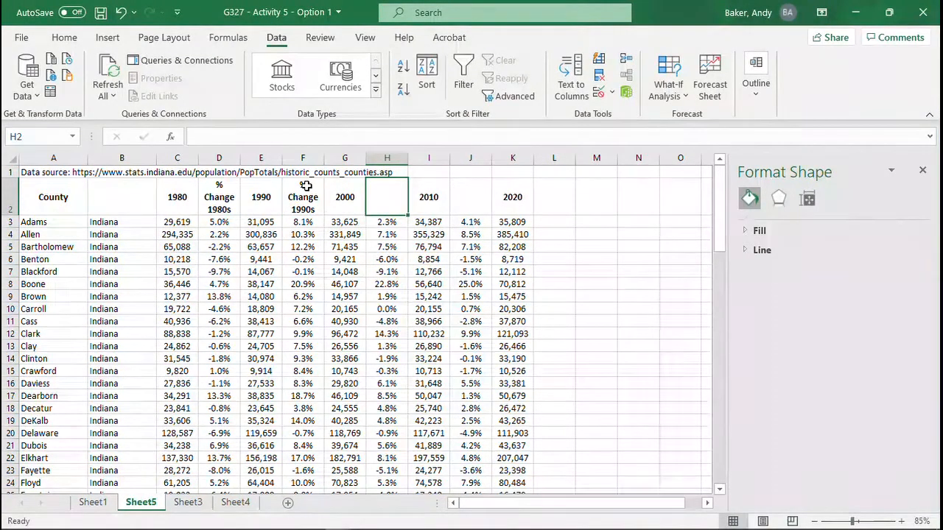
text(% Change)
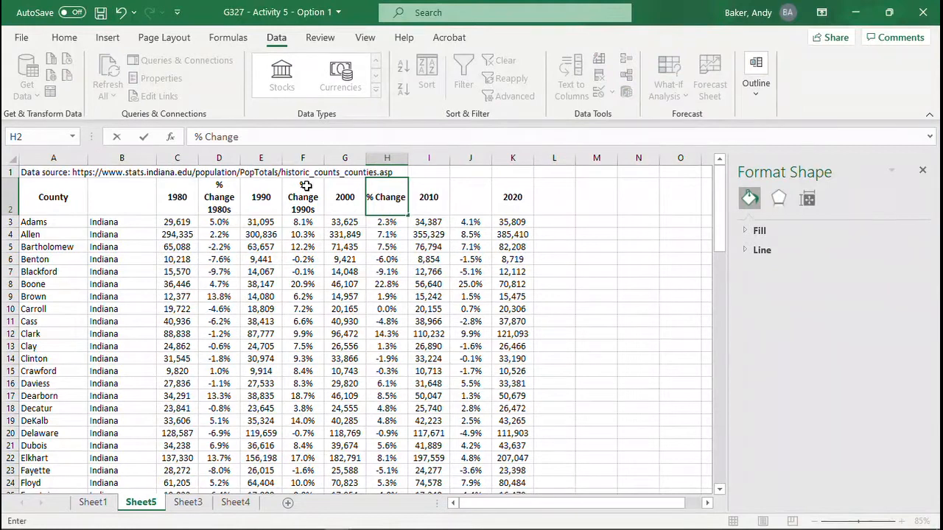
text( 200)
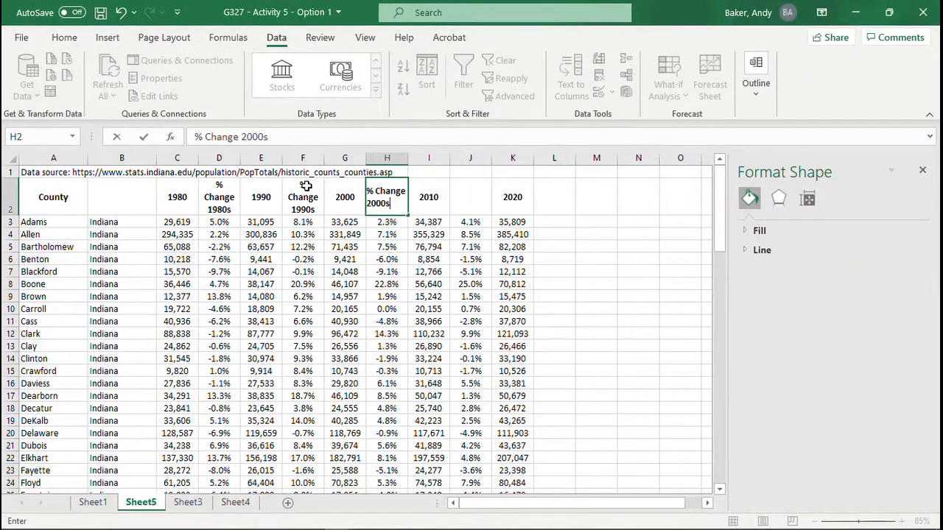
text(0s)
key(Tab)
key(Tab)
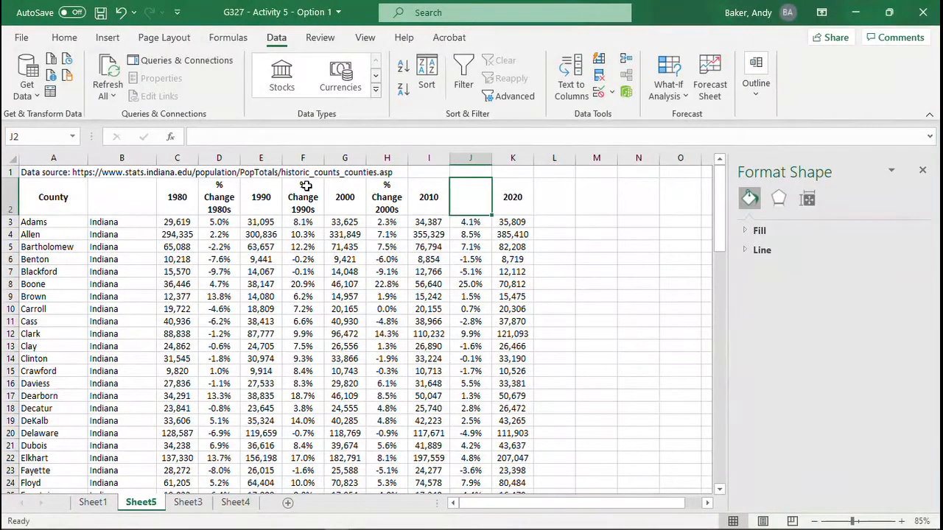
Step: Enter the column header "% Change 2010s" in J2 for the 2010 to 2020 change column
text(% Change 2010s)
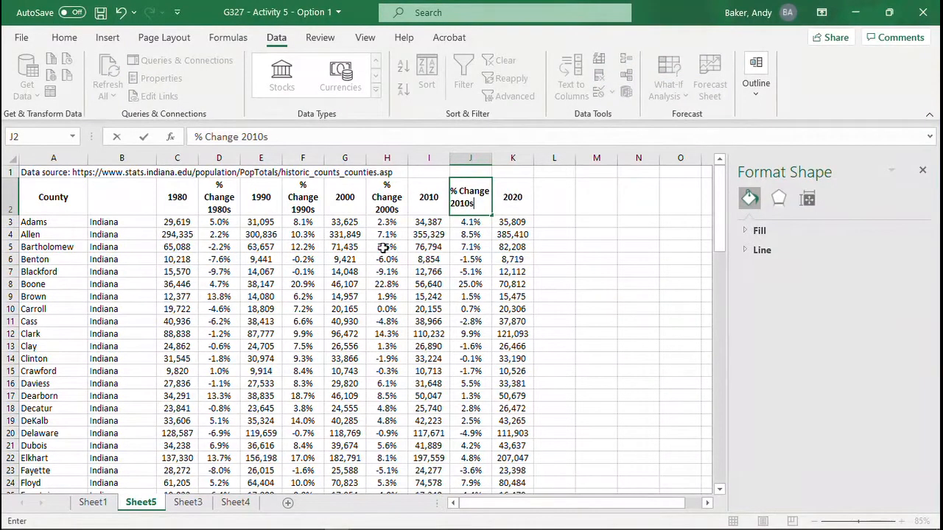
click(512, 296)
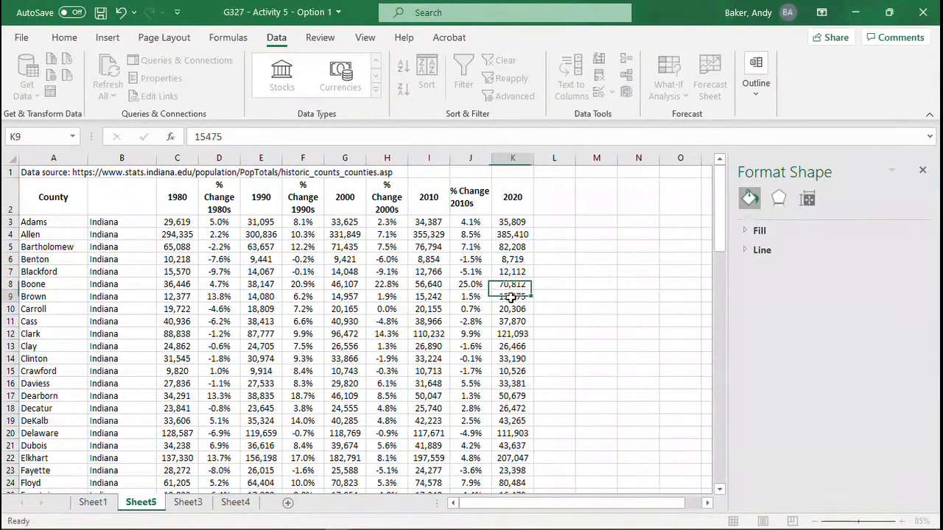
Step: Sort all county rows by 2020 population from largest to smallest, expanding the selection to the adjacent columns
click(516, 223)
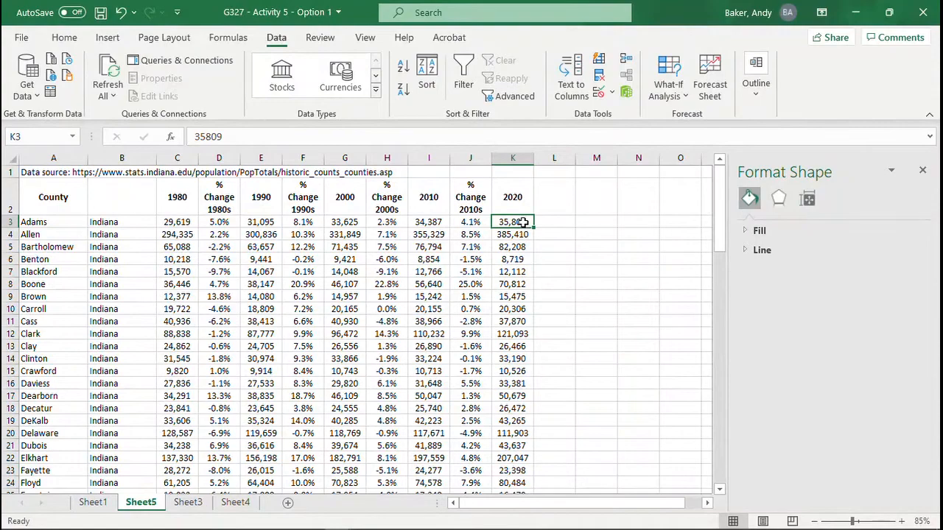
drag(523, 222, 518, 462)
scroll(511, 435, up, 14)
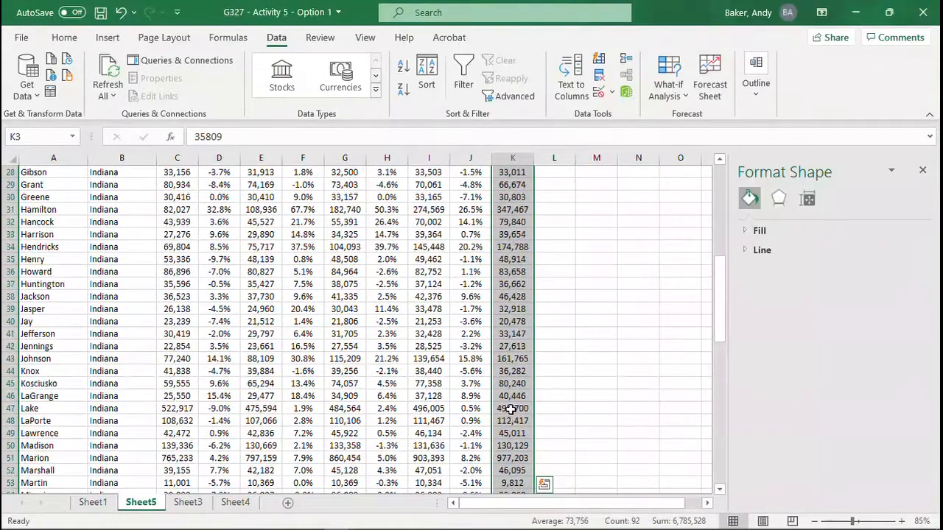
scroll(510, 409, up, 9)
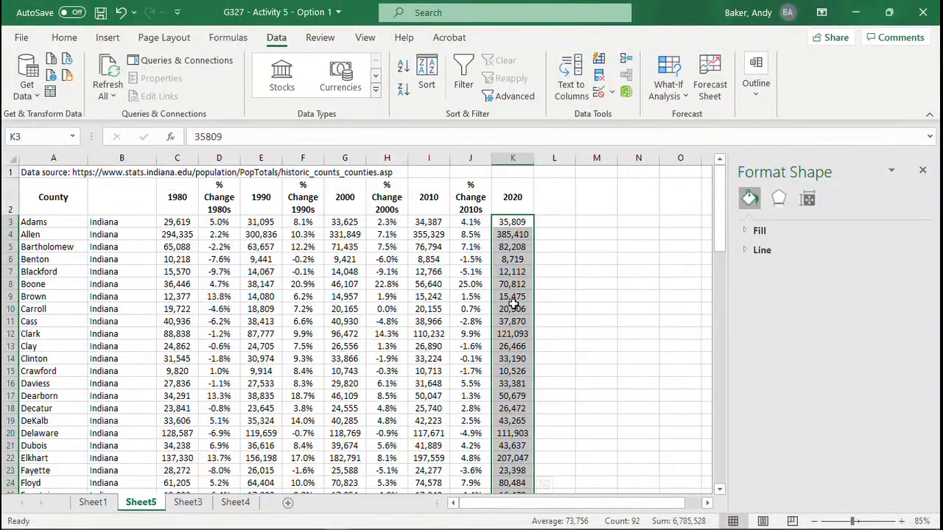
click(402, 94)
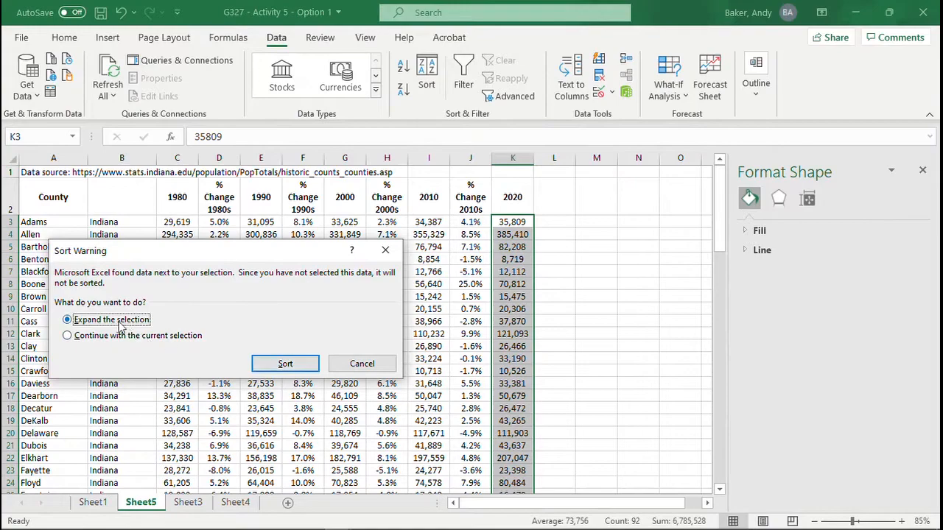
click(285, 363)
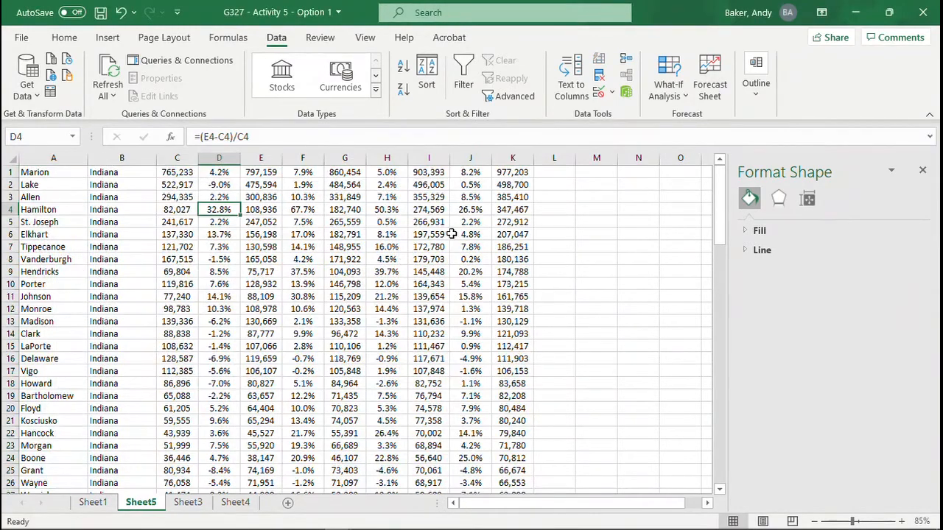
Step: Copy the displaced header row 93 and insert it as a new row above the Marion row
scroll(421, 269, down, 20)
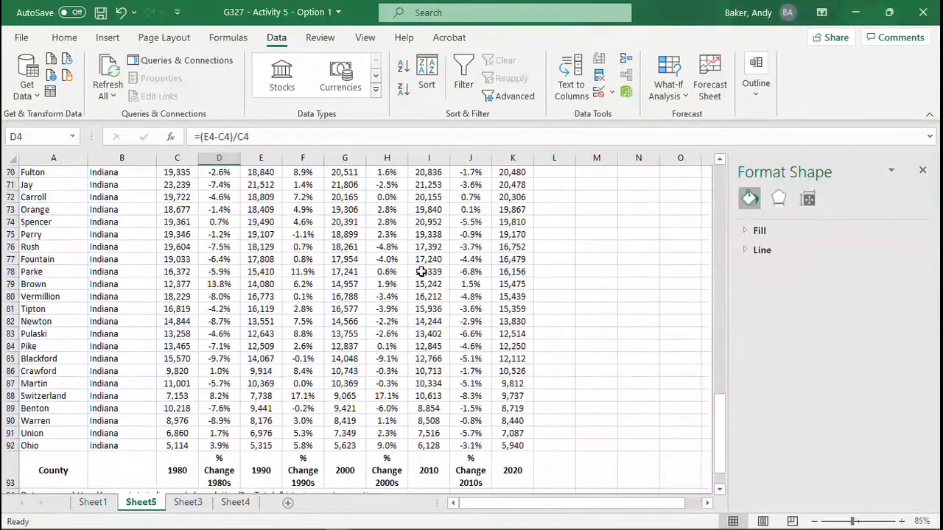
scroll(421, 271, down, 5)
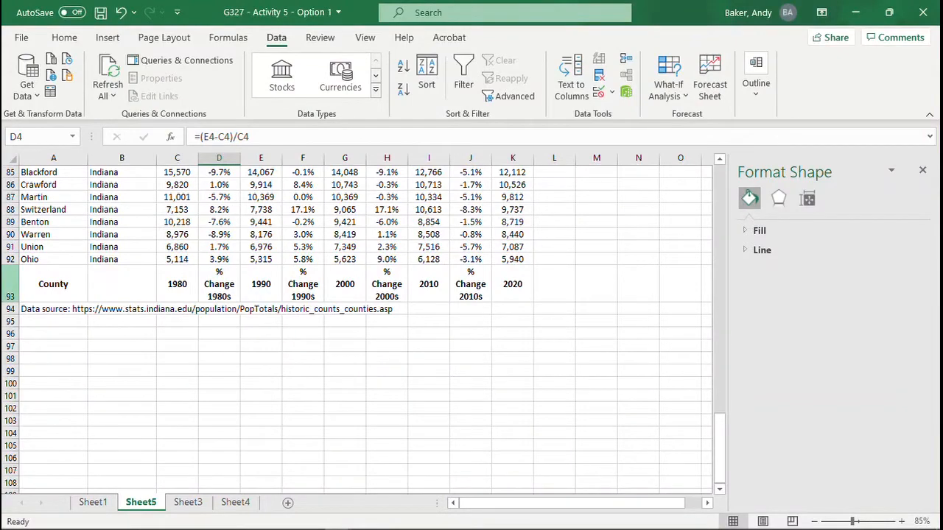
click(10, 291)
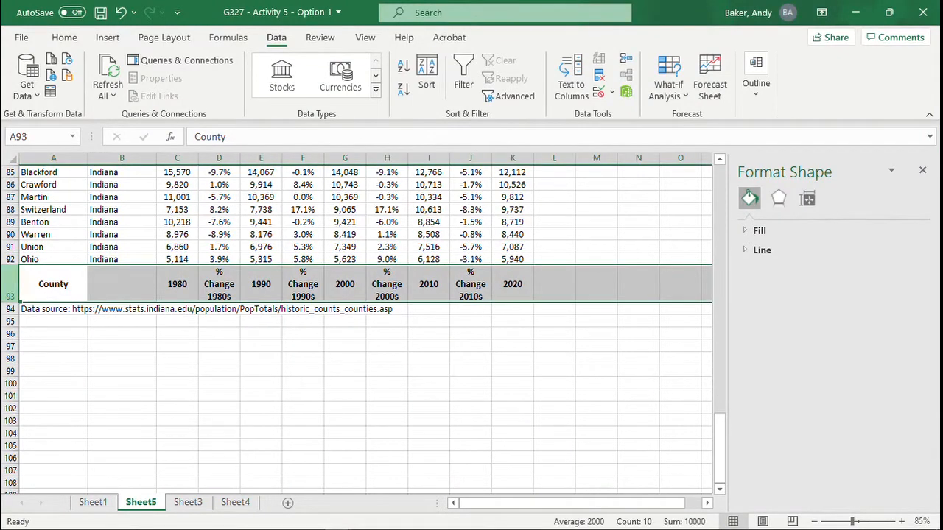
key(ctrl+c)
scroll(357, 324, up, 20)
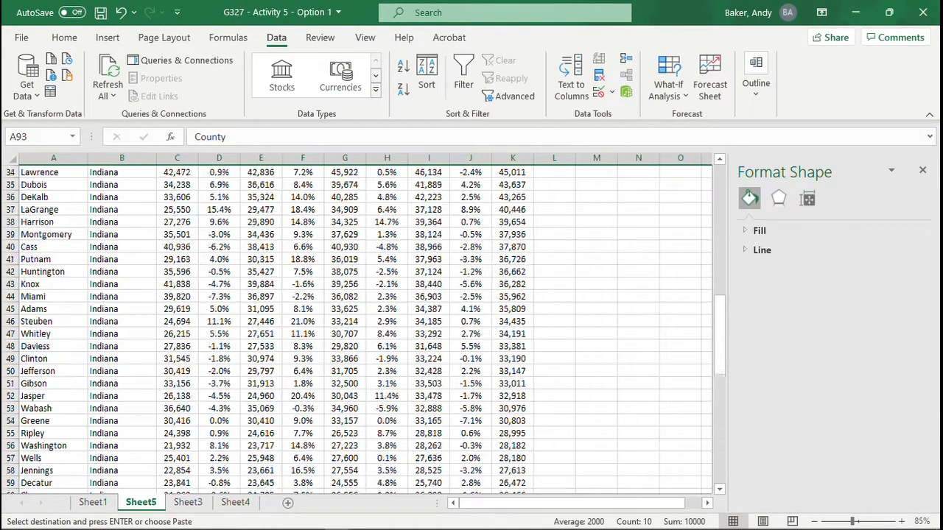
scroll(357, 324, up, 4)
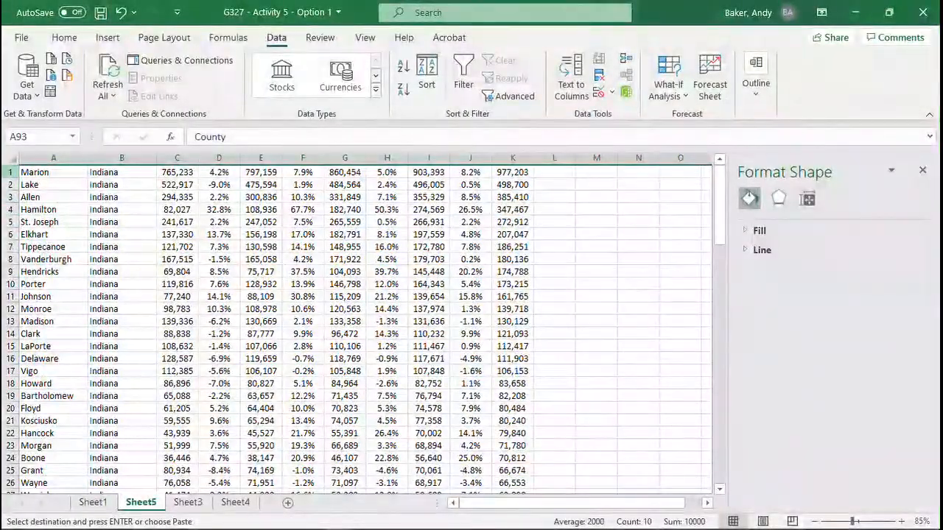
click(10, 172)
right_click(10, 174)
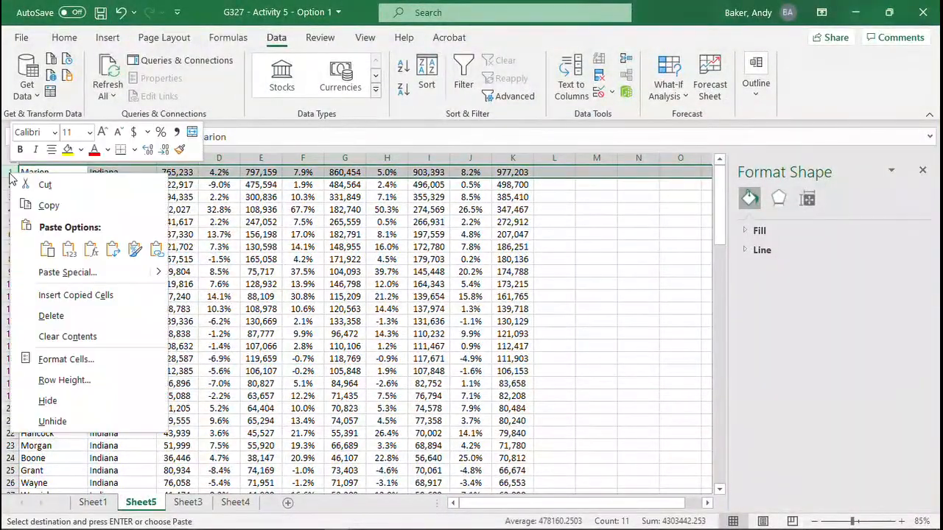
click(75, 295)
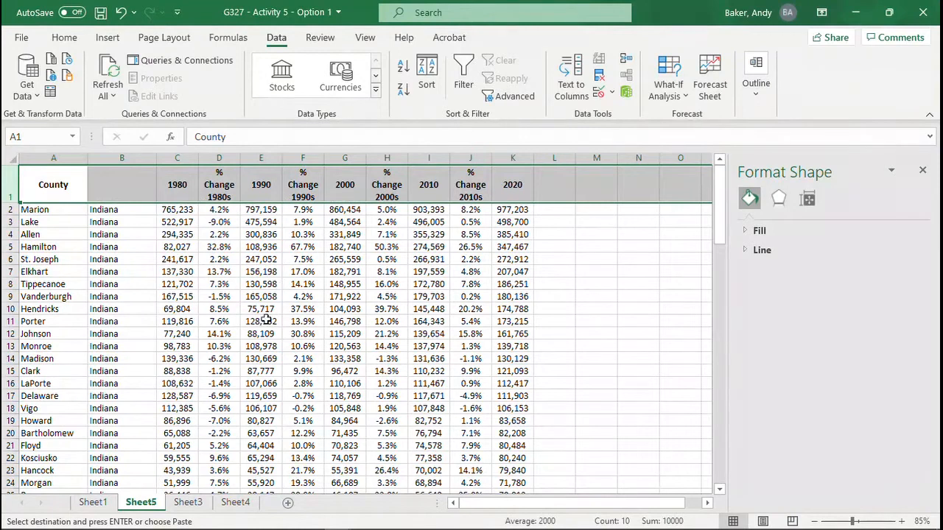
click(304, 259)
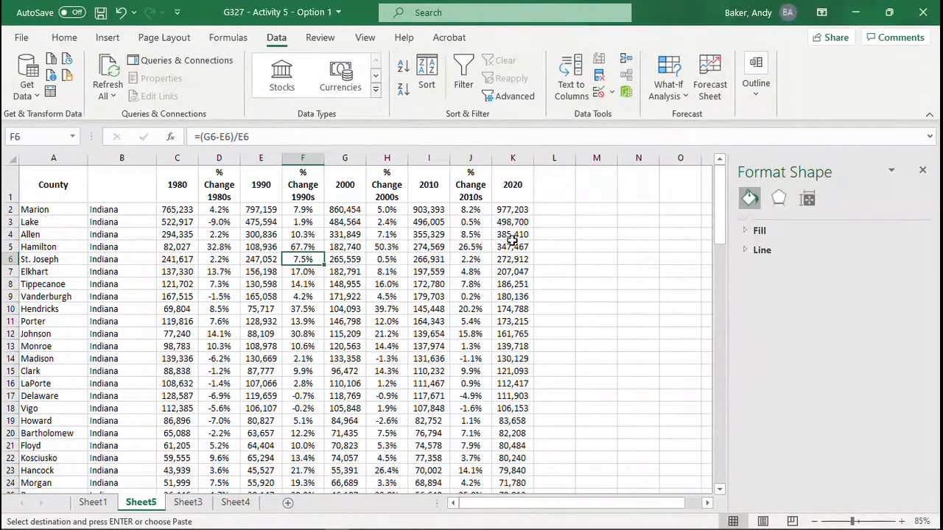
Step: Highlight the nine most populous counties, Marion through Hendricks (A2:K10), with yellow fill
click(36, 210)
drag(35, 210, 520, 306)
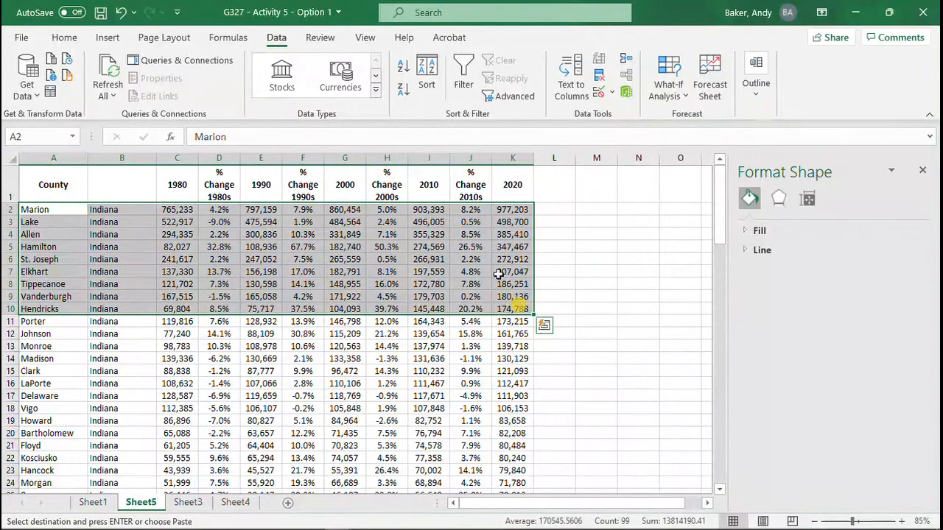
click(107, 39)
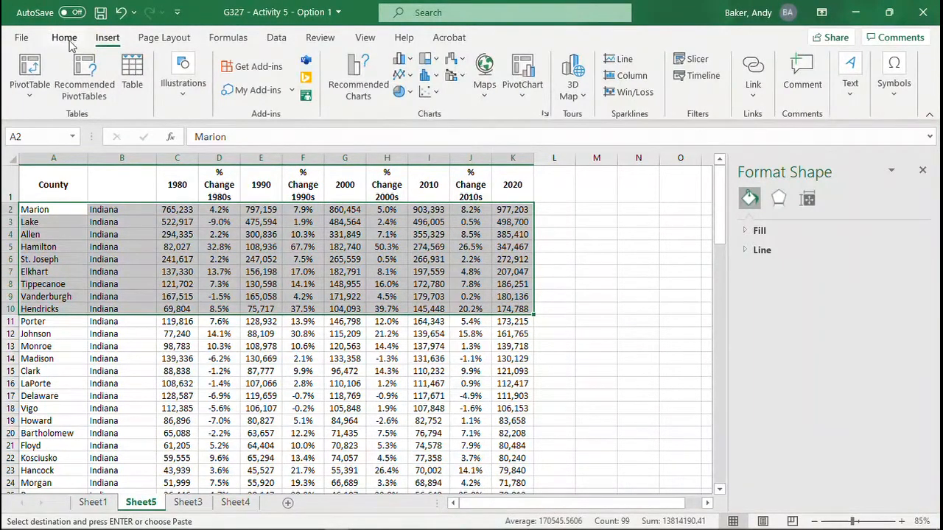
click(65, 38)
click(187, 90)
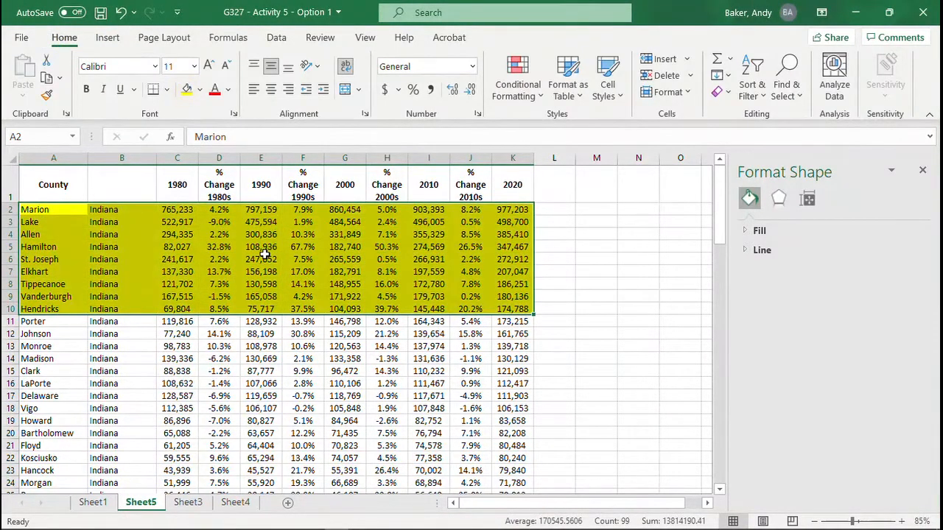
click(265, 258)
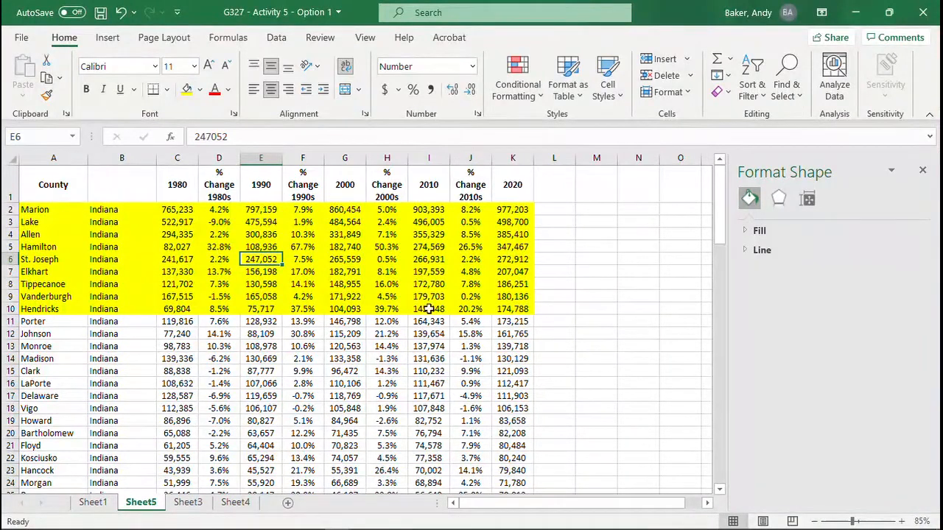
click(287, 296)
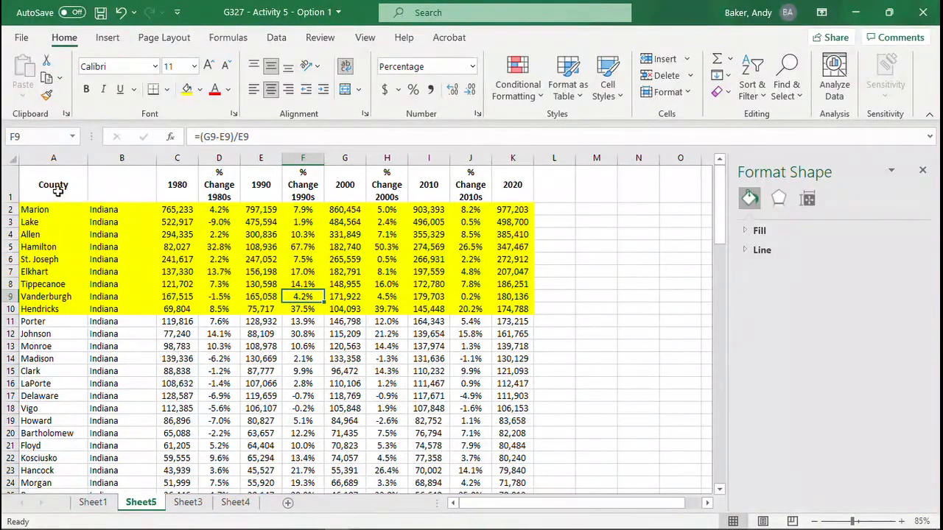
Step: Insert a 2-D line chart from the County column and the four % Change columns, rows 1 to 10
drag(53, 186, 67, 308)
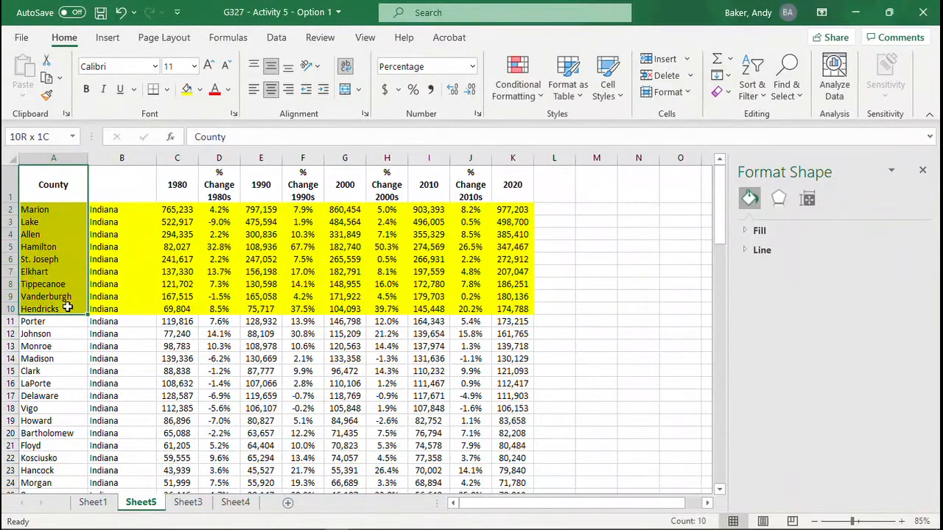
ctrl+drag(219, 177, 221, 308)
ctrl+drag(303, 179, 308, 310)
ctrl+drag(386, 184, 387, 309)
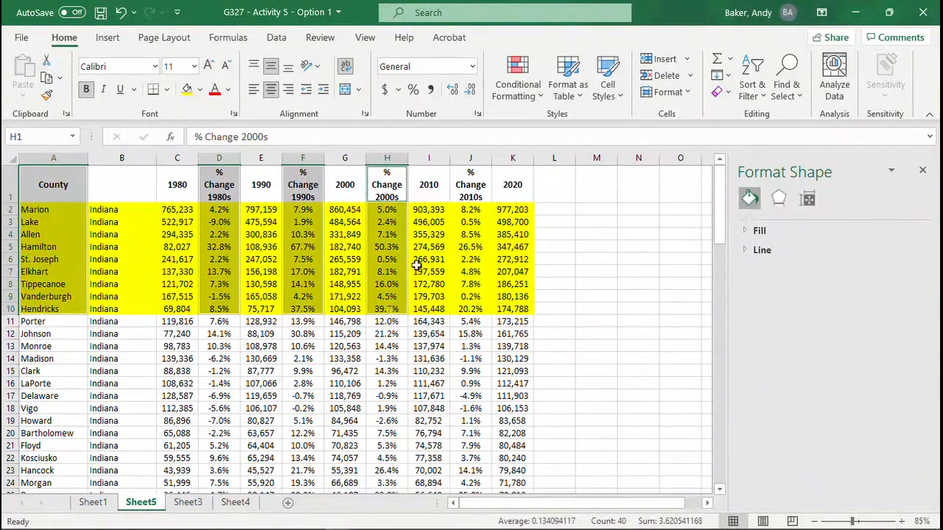
ctrl+drag(470, 184, 473, 297)
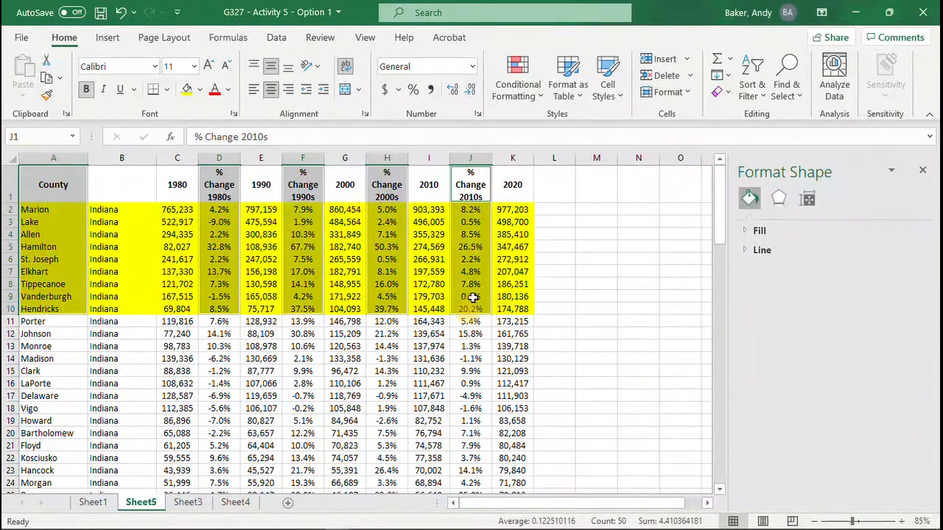
click(110, 39)
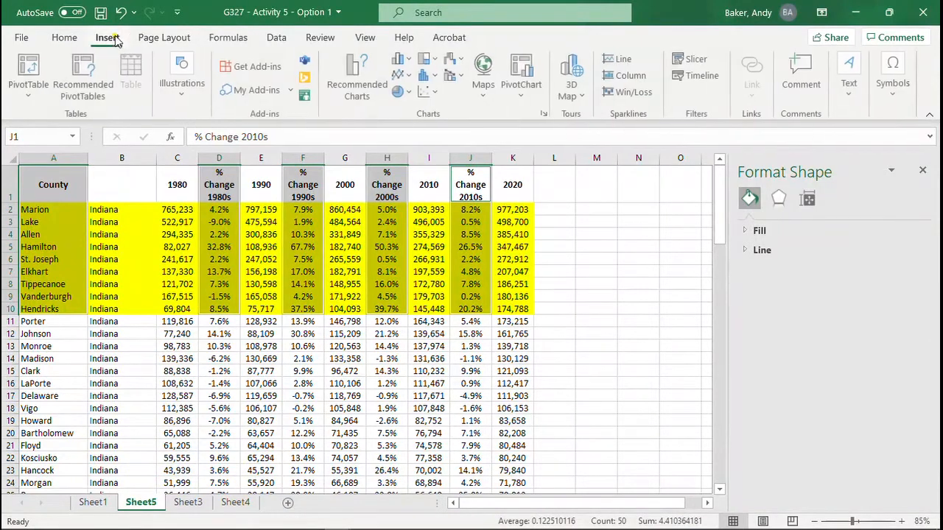
click(402, 80)
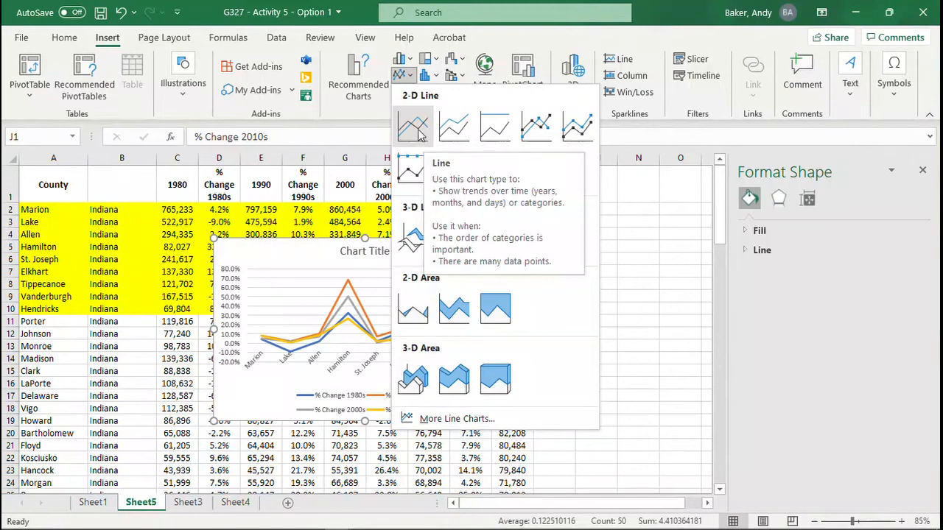
click(419, 132)
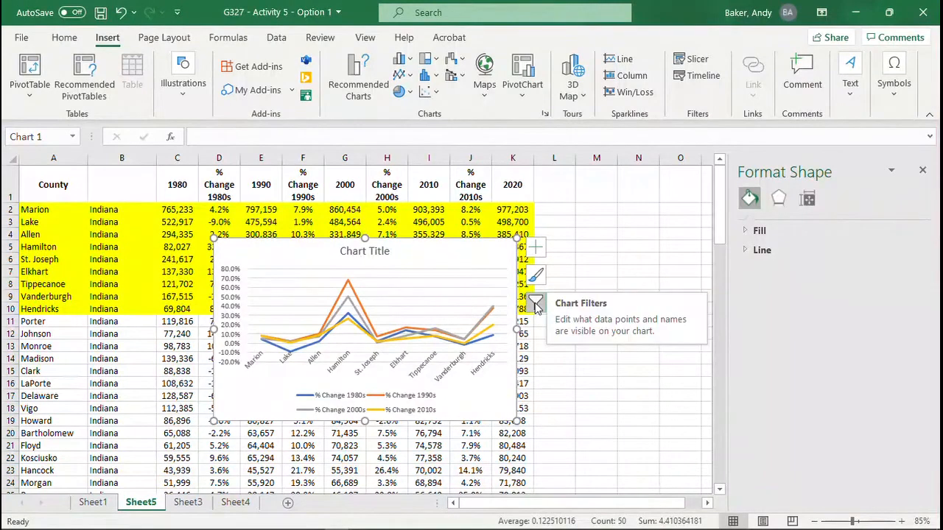
Step: Switch the chart's rows and columns so the counties are the series and the decades the horizontal axis
click(465, 257)
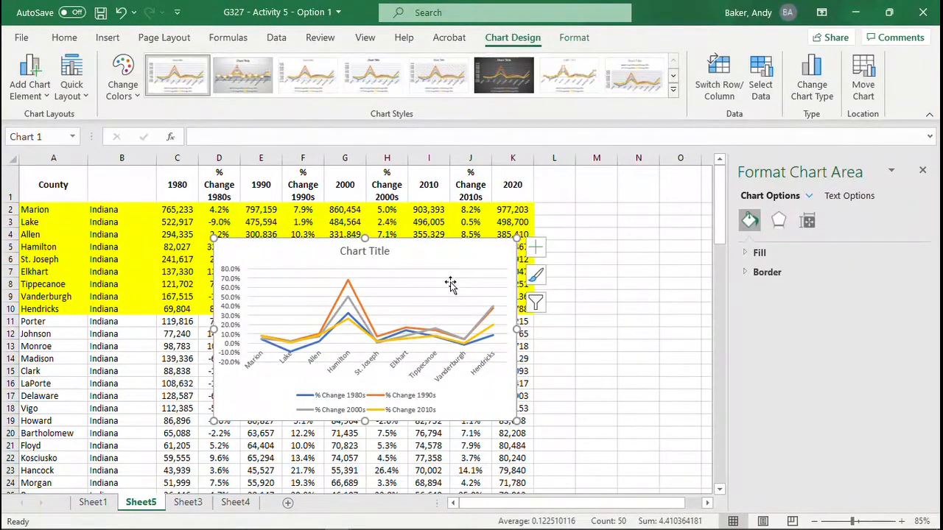
right_click(451, 280)
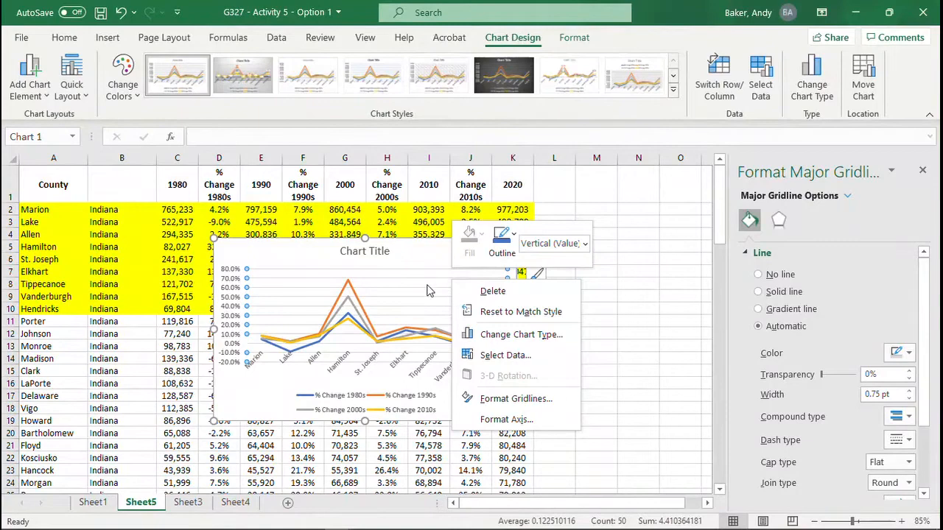
click(500, 357)
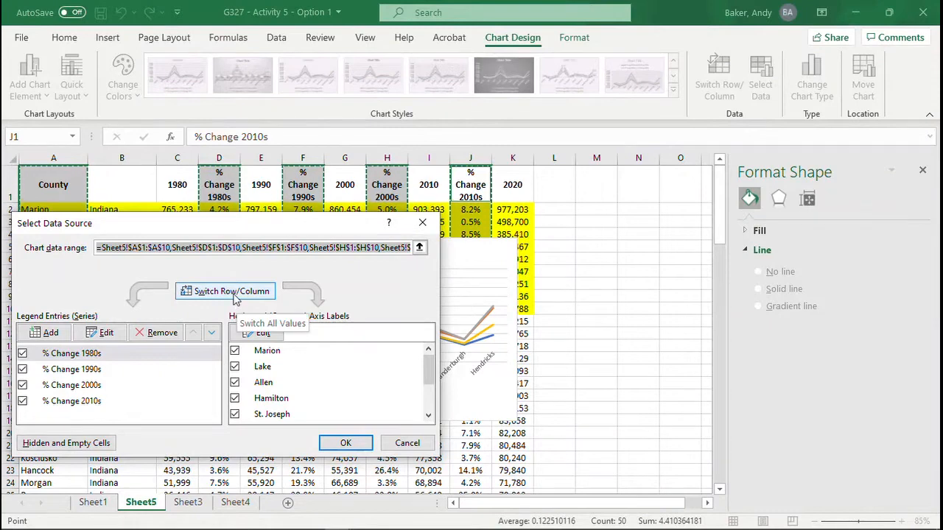
click(233, 292)
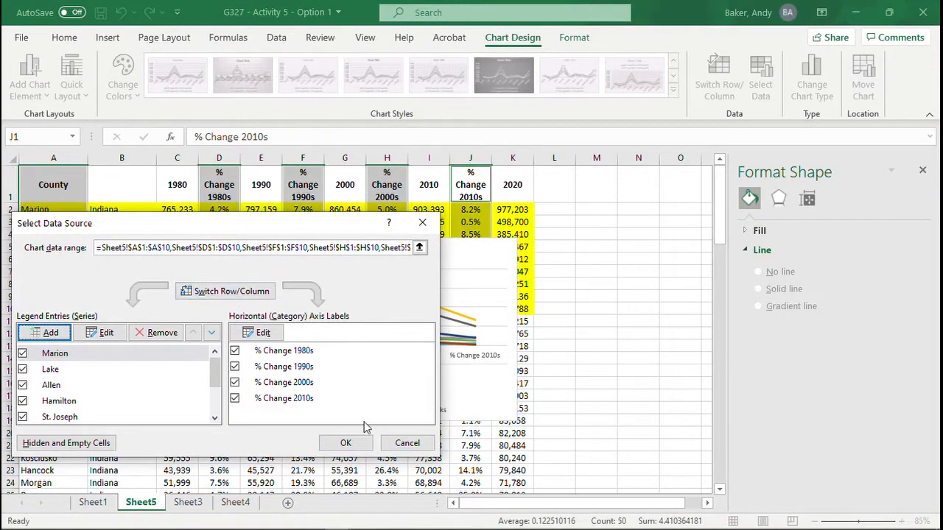
click(346, 443)
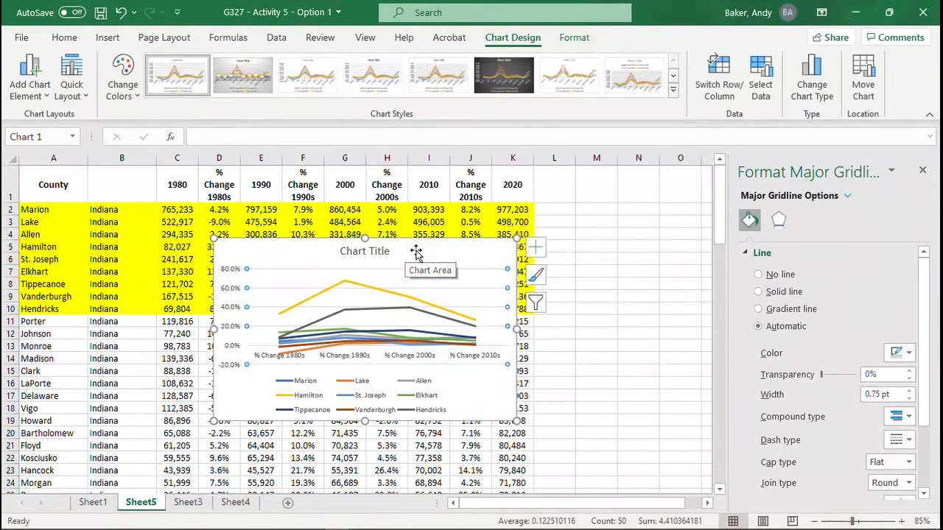
Step: Move the line chart to a new sheet named Chart1
right_click(416, 252)
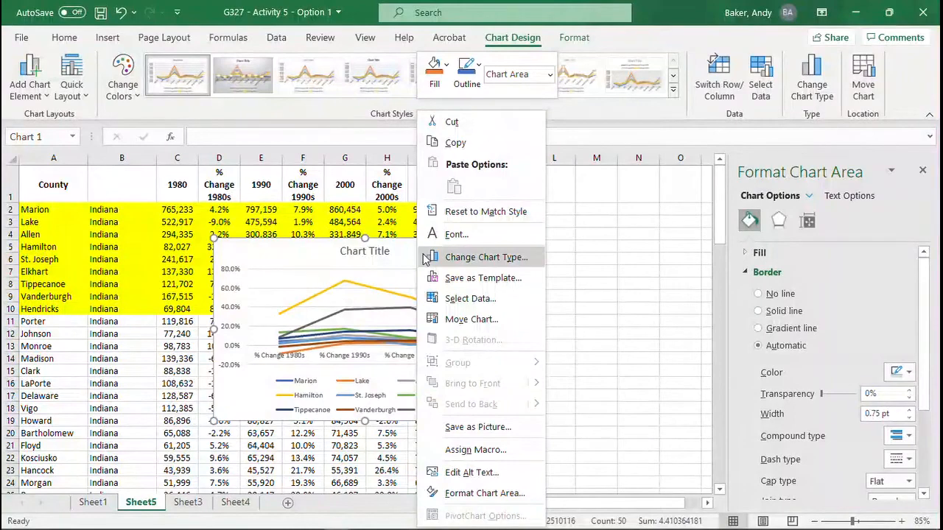
right_click(399, 254)
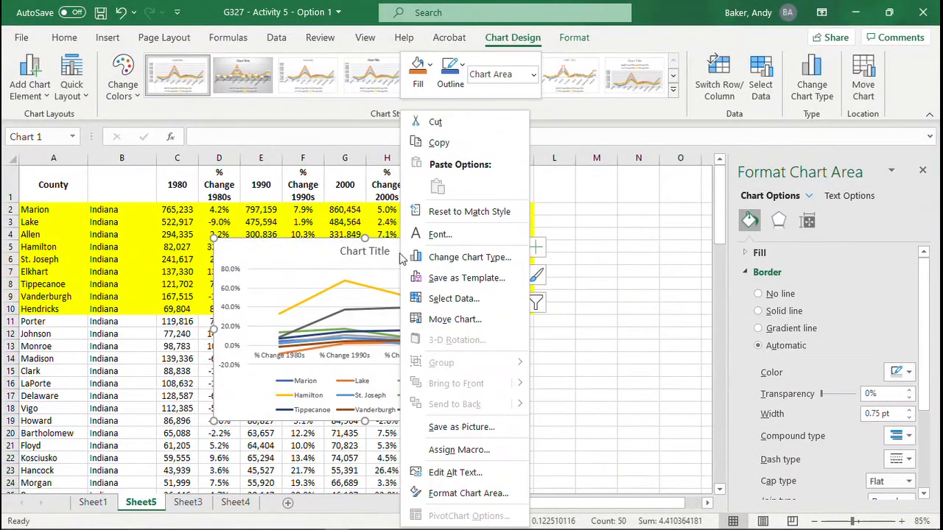
click(453, 320)
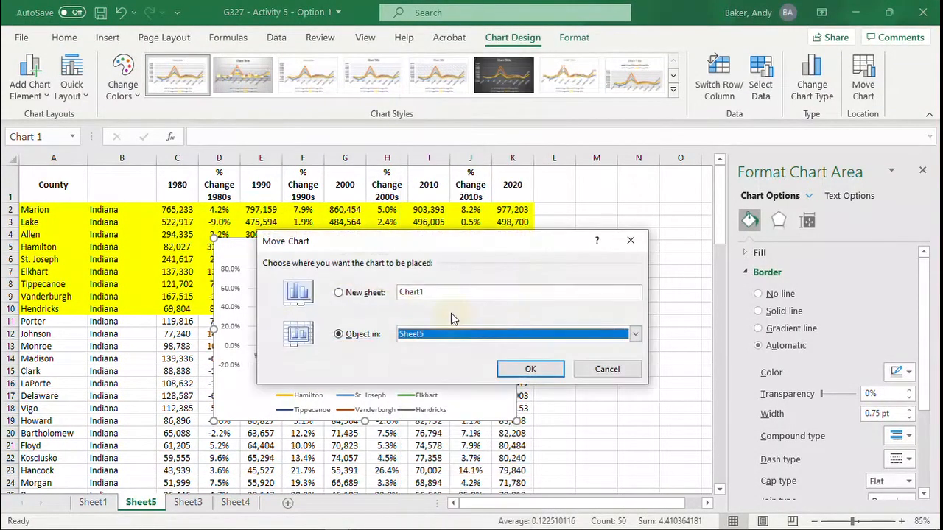
click(339, 293)
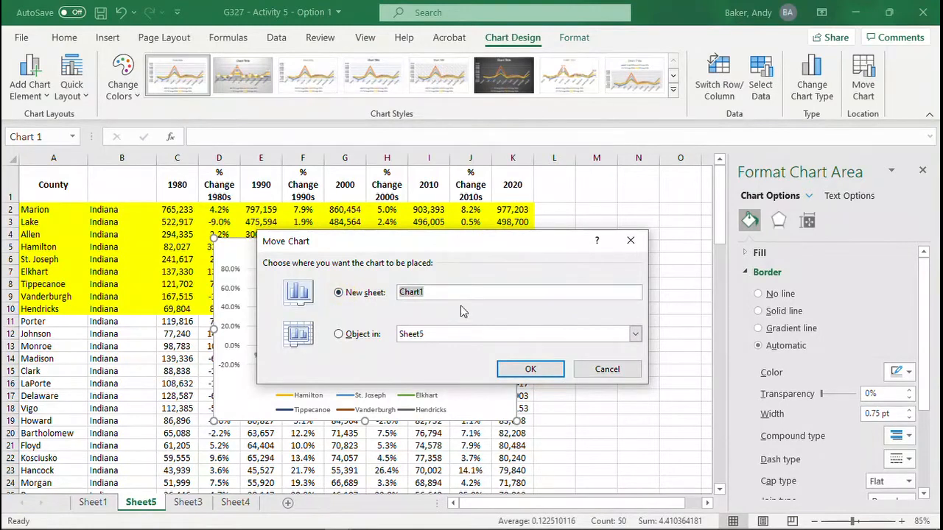
click(530, 371)
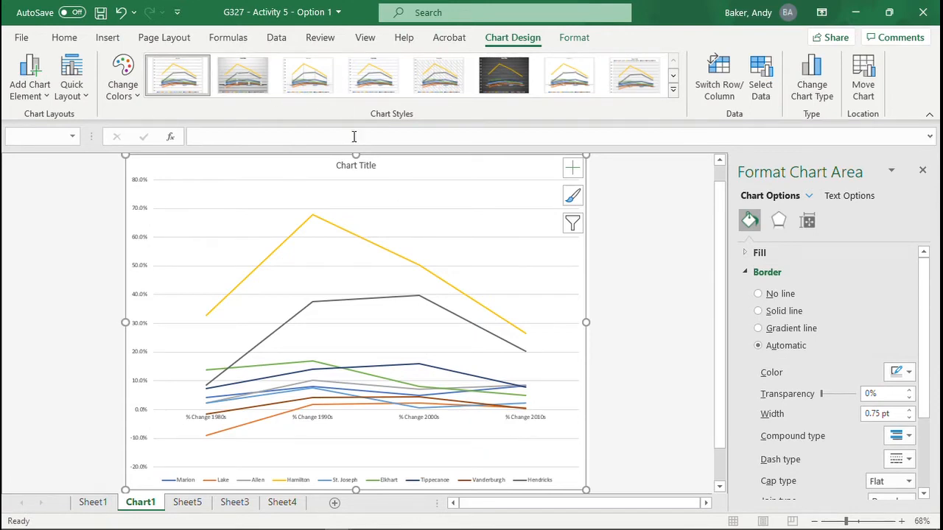
Step: Delete the title of the county percent-change line chart and save the workbook
click(355, 165)
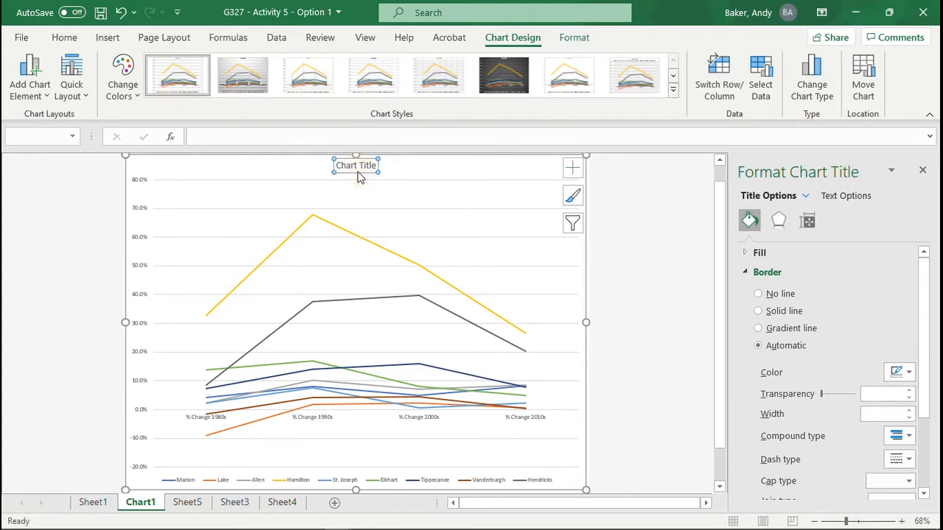
key(Delete)
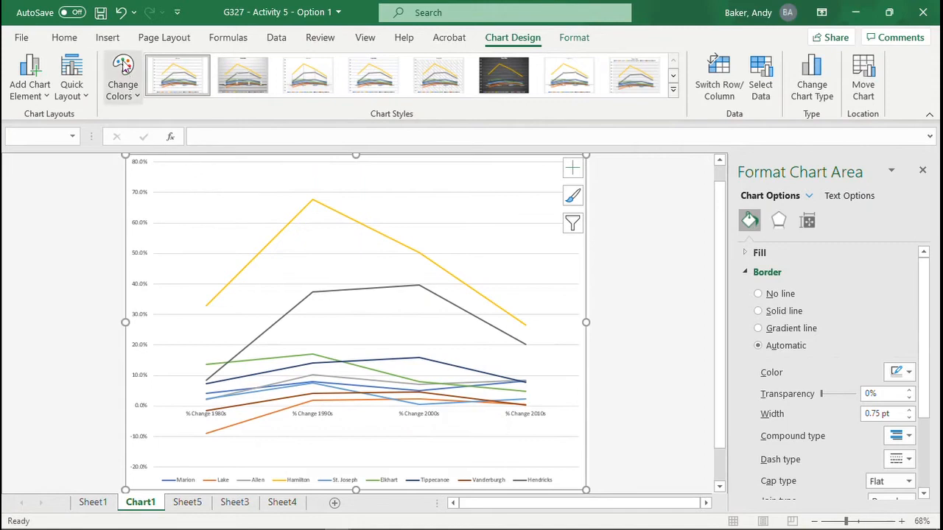
click(100, 13)
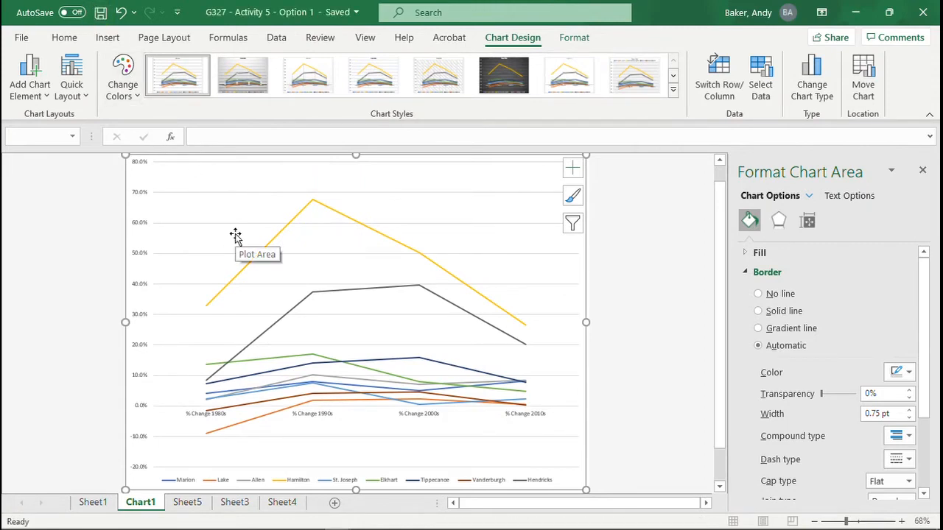
Step: On Sheet1, insert a 2-D line chart of Indiana's statewide population from 1900 to 2020, using A3 and C3:O3
key(ctrl+Page_Up)
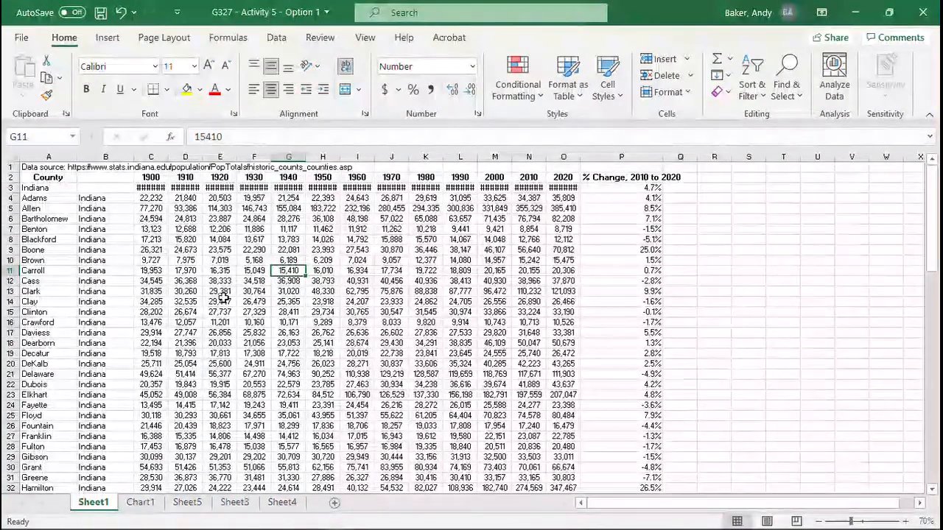
click(222, 299)
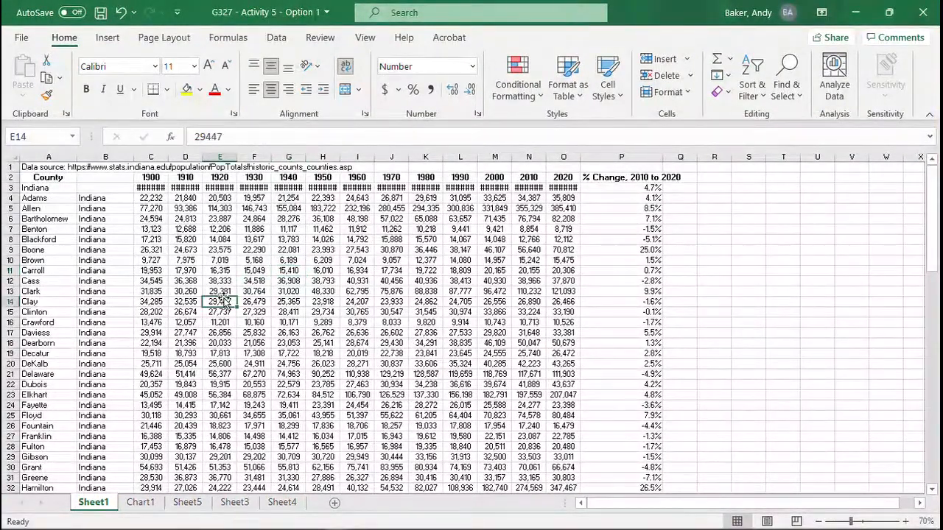
click(35, 188)
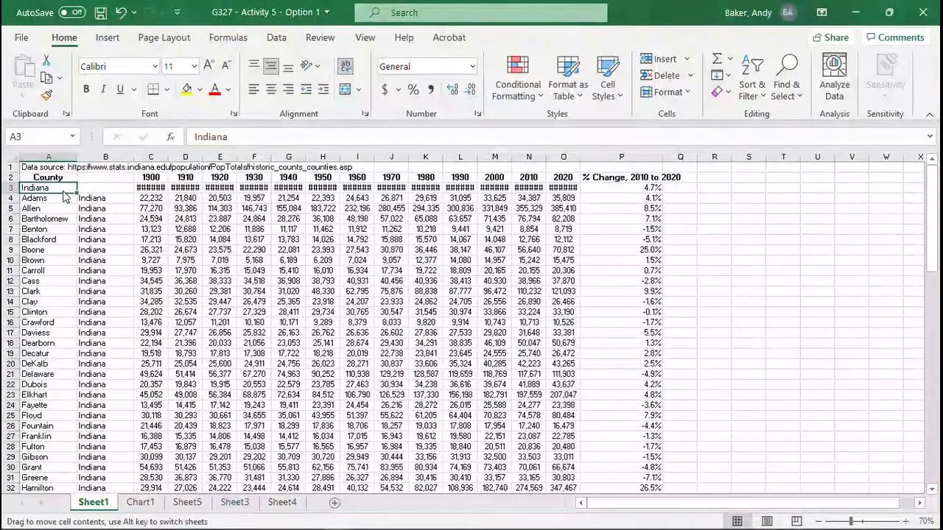
ctrl+click(145, 187)
drag(145, 188, 564, 187)
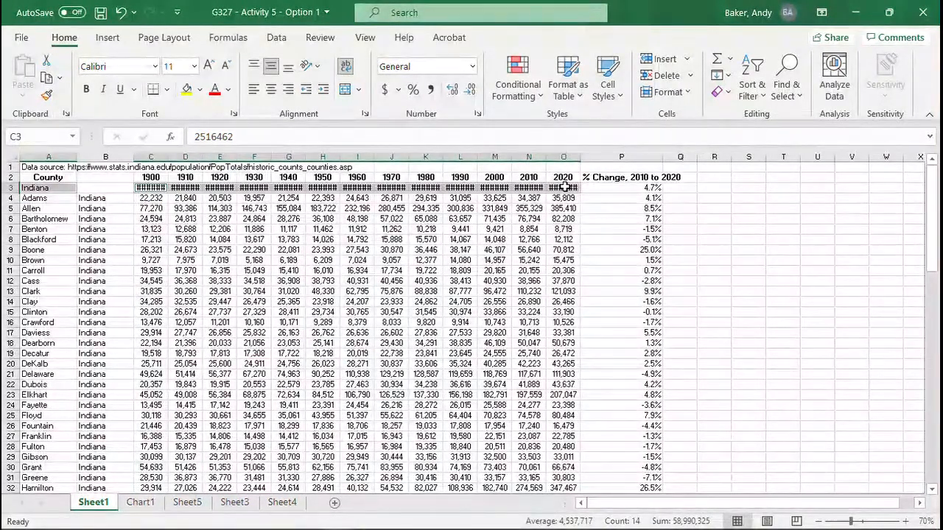
click(107, 37)
click(400, 74)
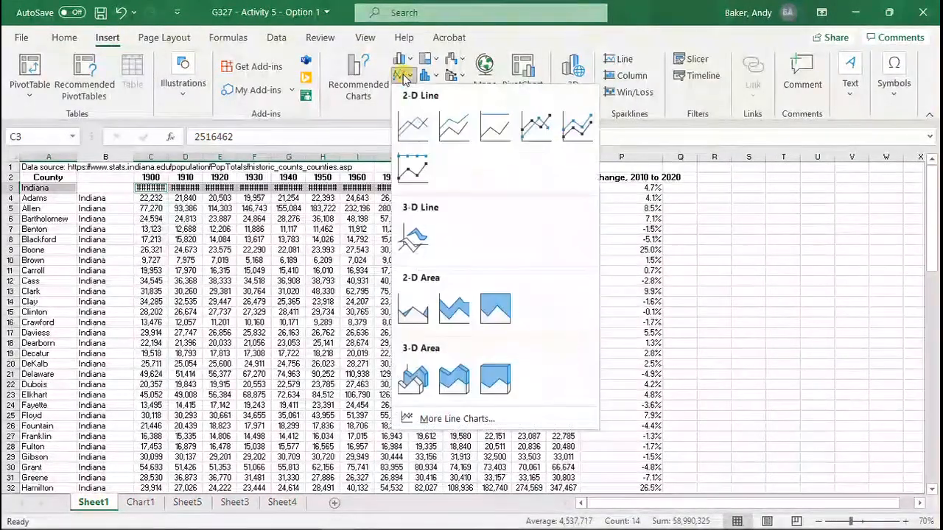
click(418, 127)
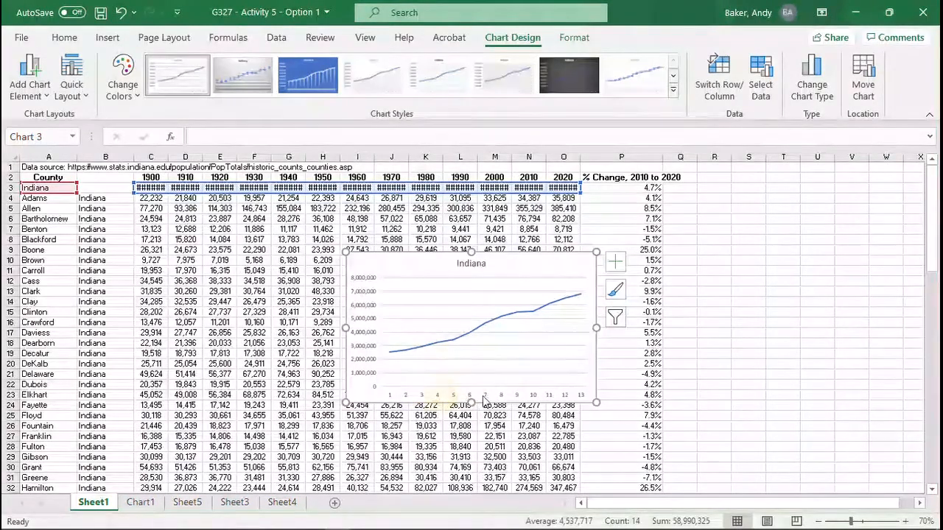
Step: Set the Indiana chart's horizontal axis labels to the census years 1900 to 2020 in C2:O2
drag(481, 399, 483, 399)
click(573, 399)
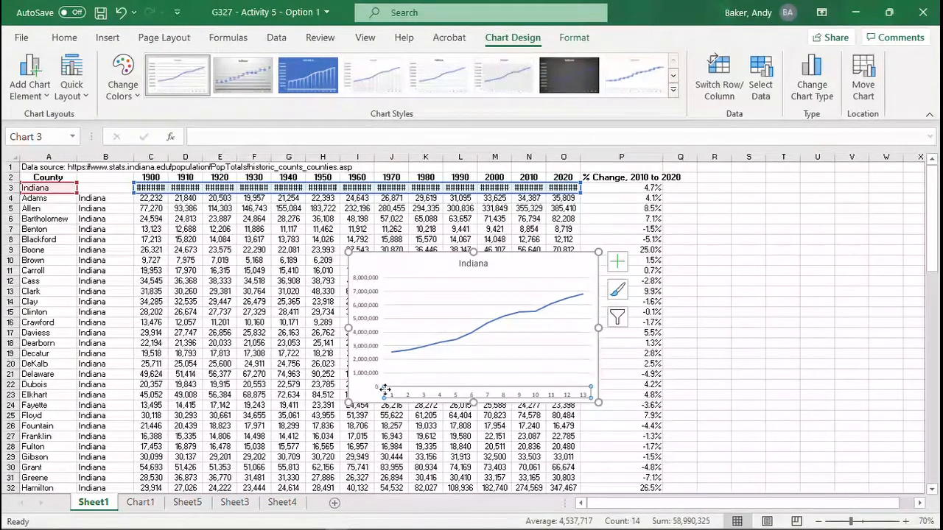
right_click(542, 395)
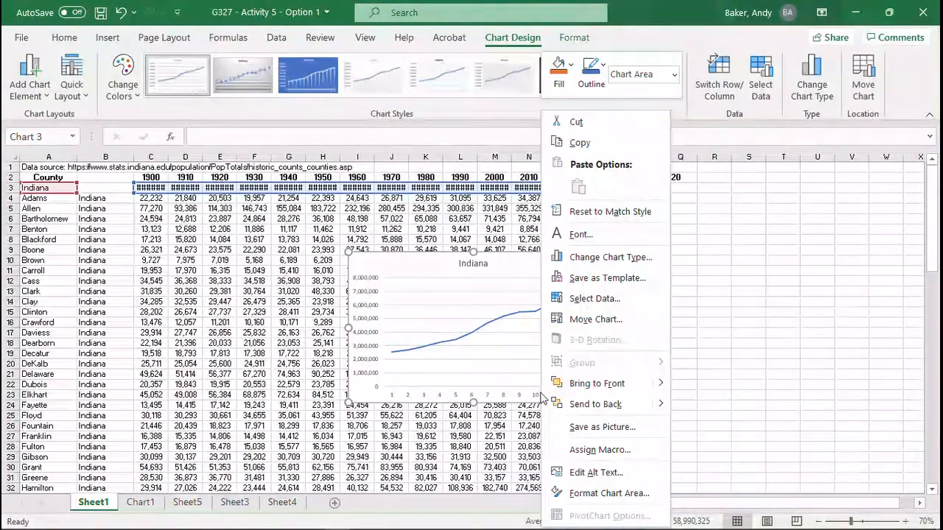
click(537, 396)
click(536, 397)
right_click(536, 397)
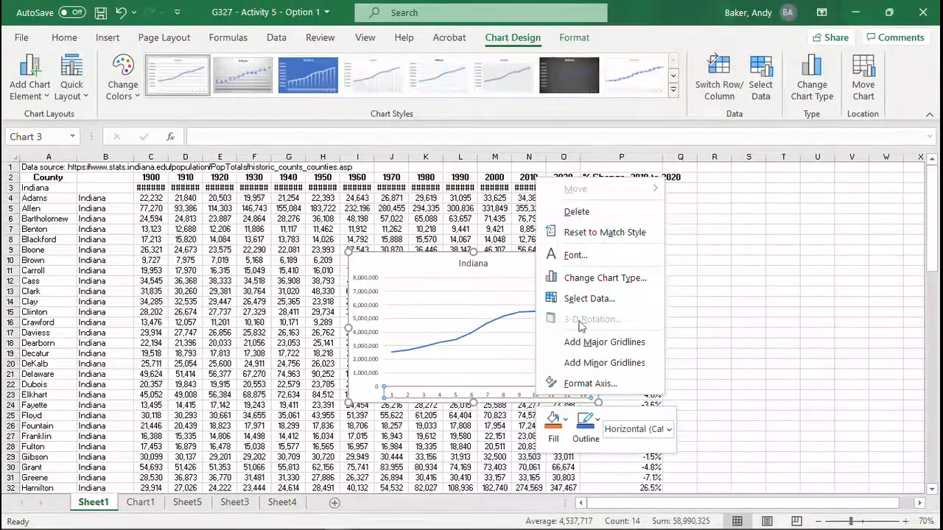
click(589, 299)
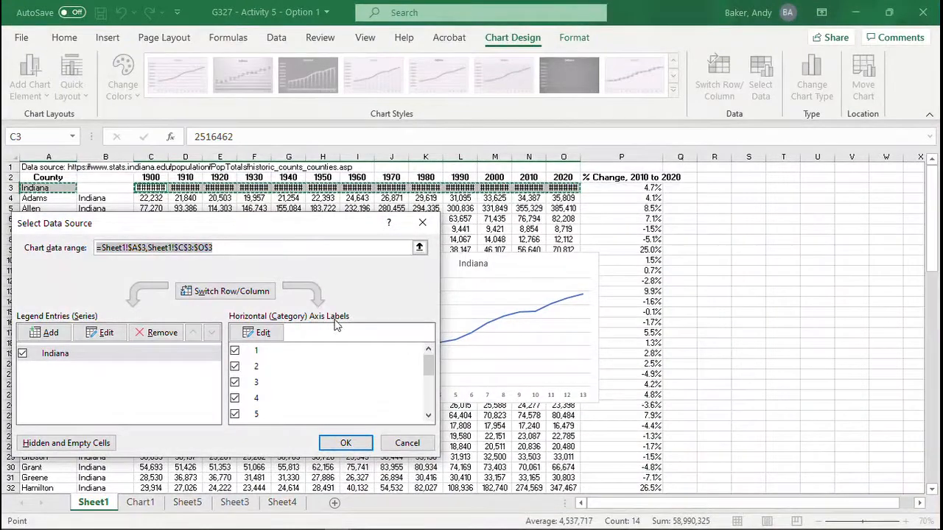
click(262, 333)
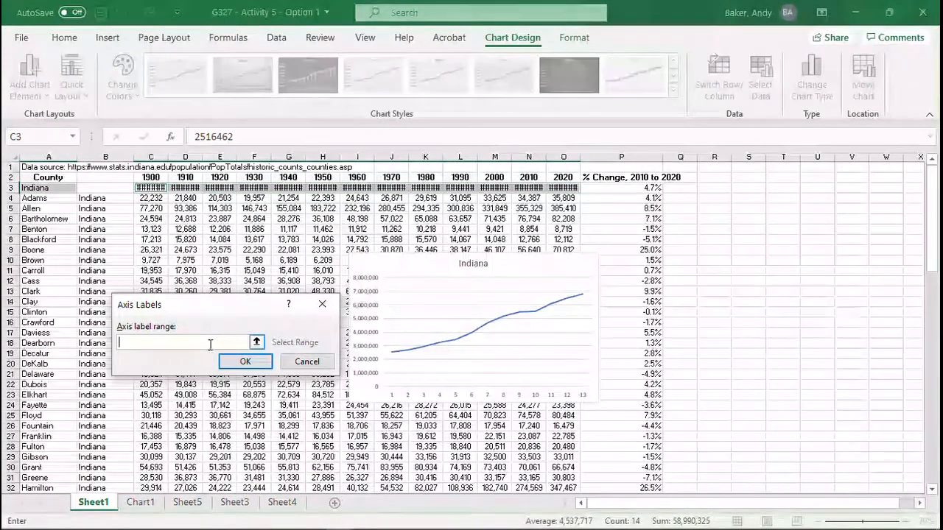
drag(149, 178, 574, 180)
key(Return)
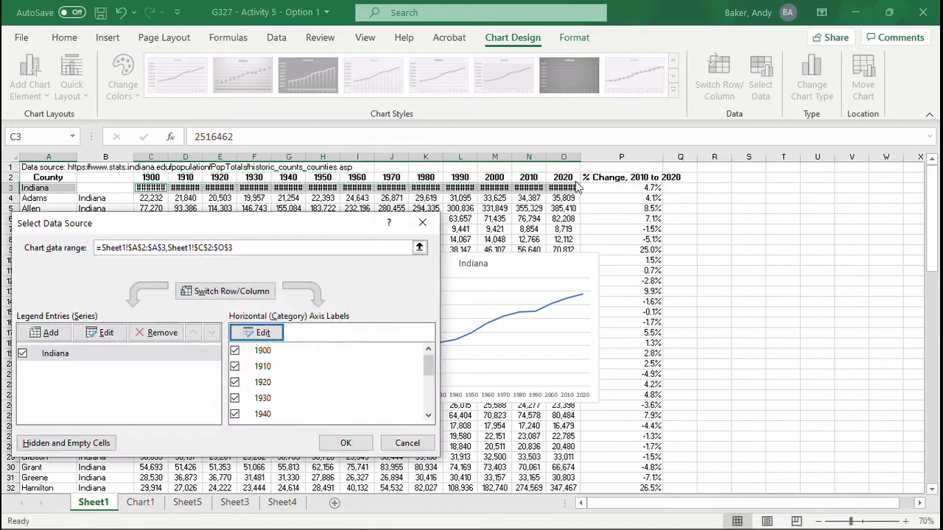
click(346, 442)
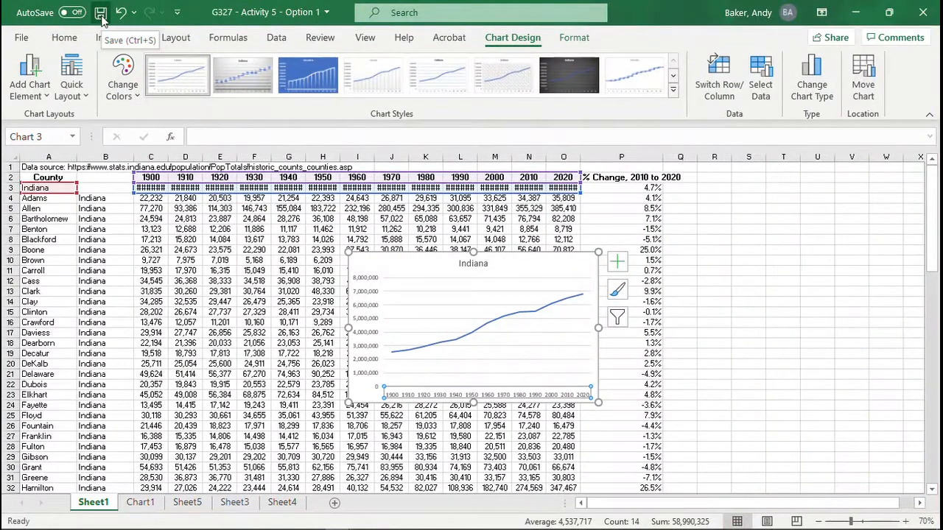
Step: Review the workbook's other sheets, from Chart1 through Sheet5 and Sheet3 to the map on Sheet4
click(142, 503)
click(187, 503)
click(234, 503)
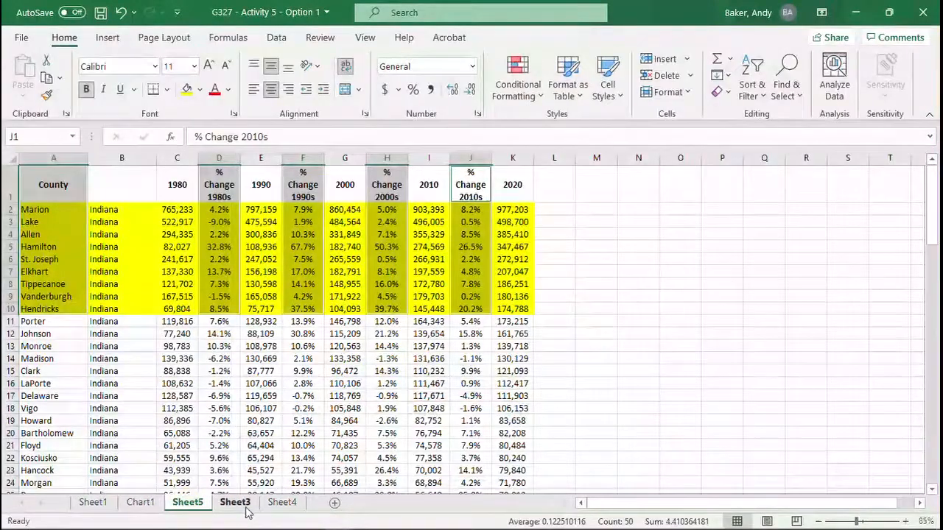
click(283, 504)
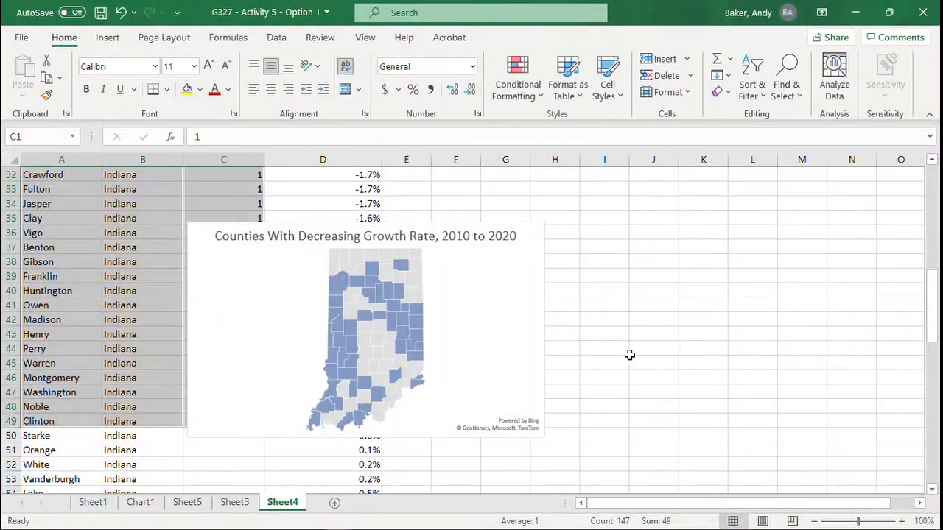